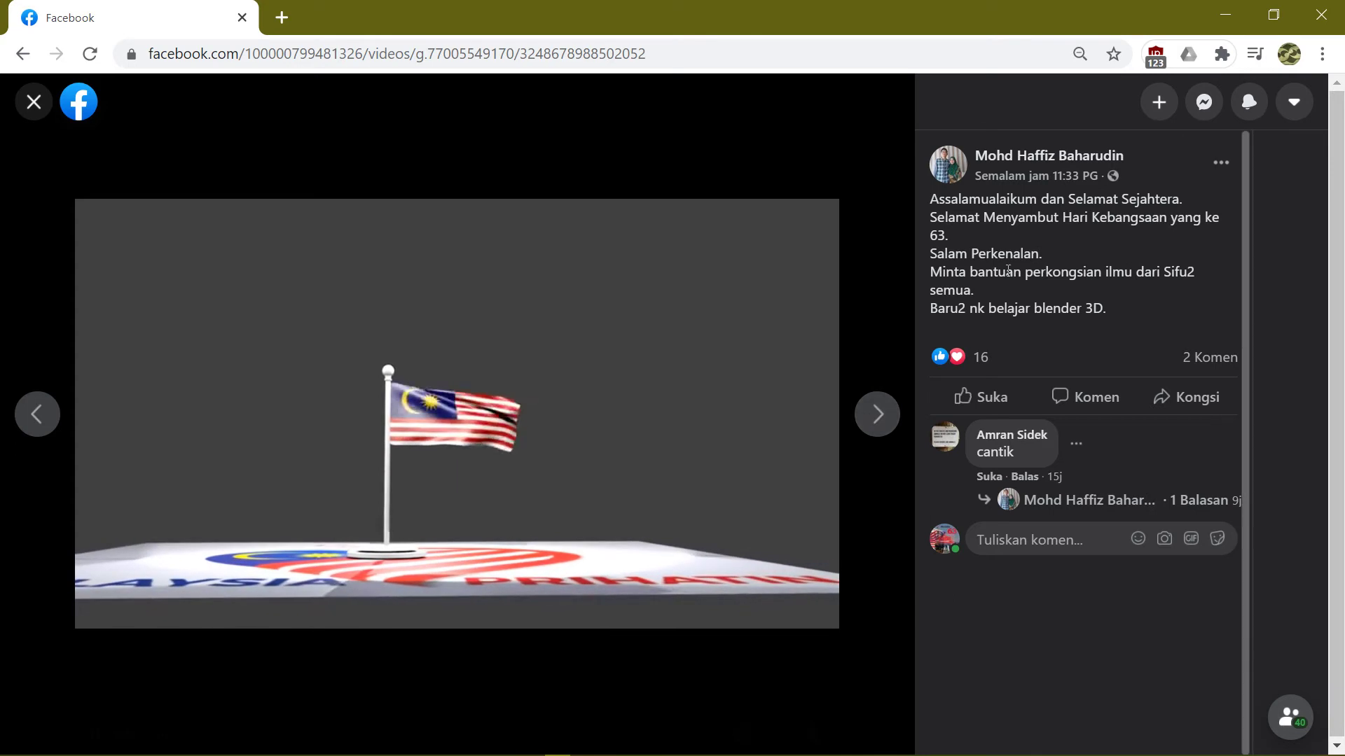
Step: Browse through the Malaysian flag posts in the Facebook viewer and play the waving flag animations
click(876, 415)
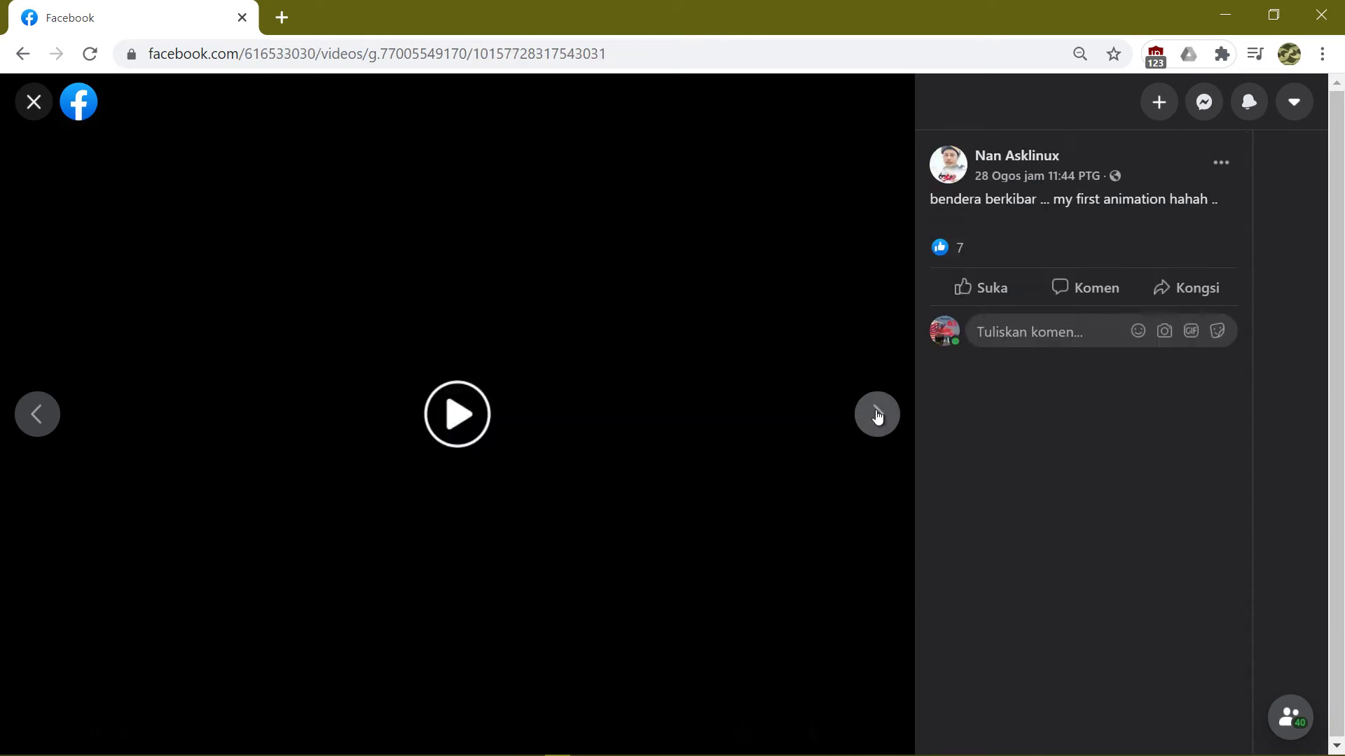
click(448, 419)
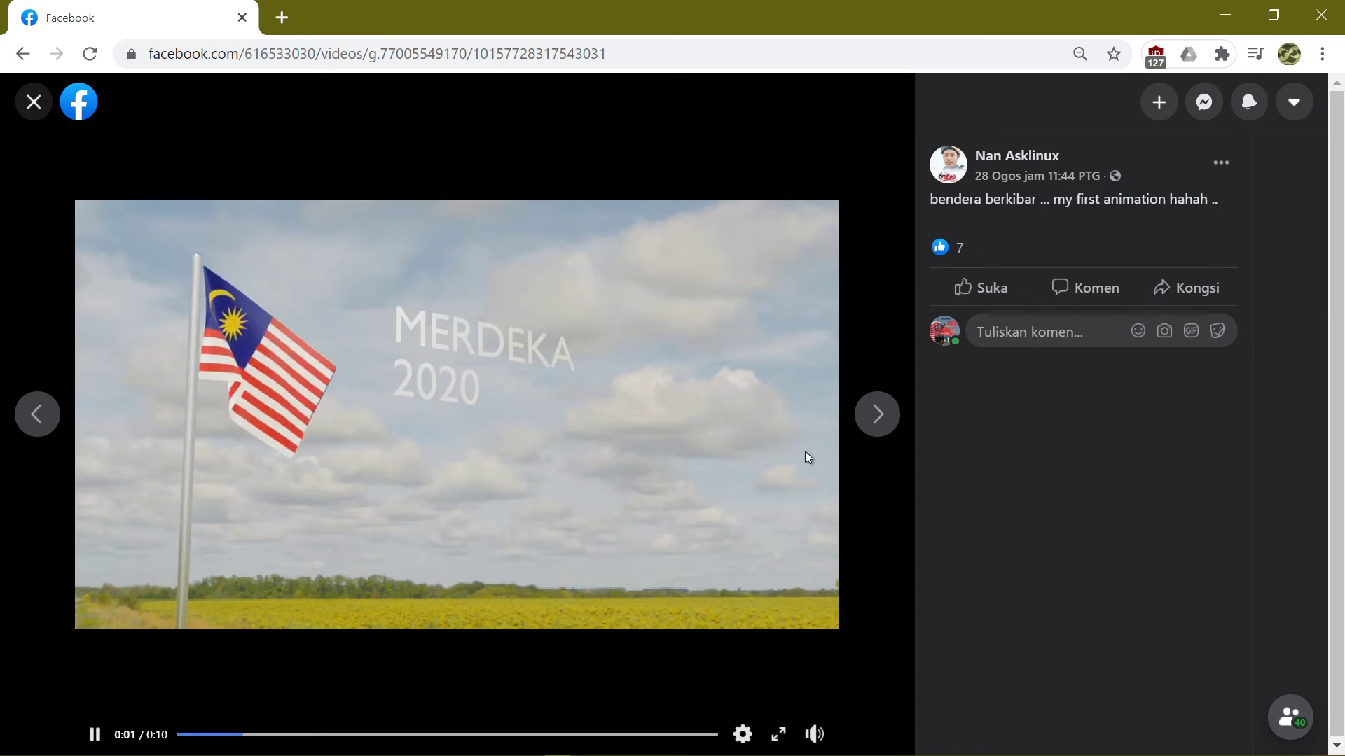
click(876, 415)
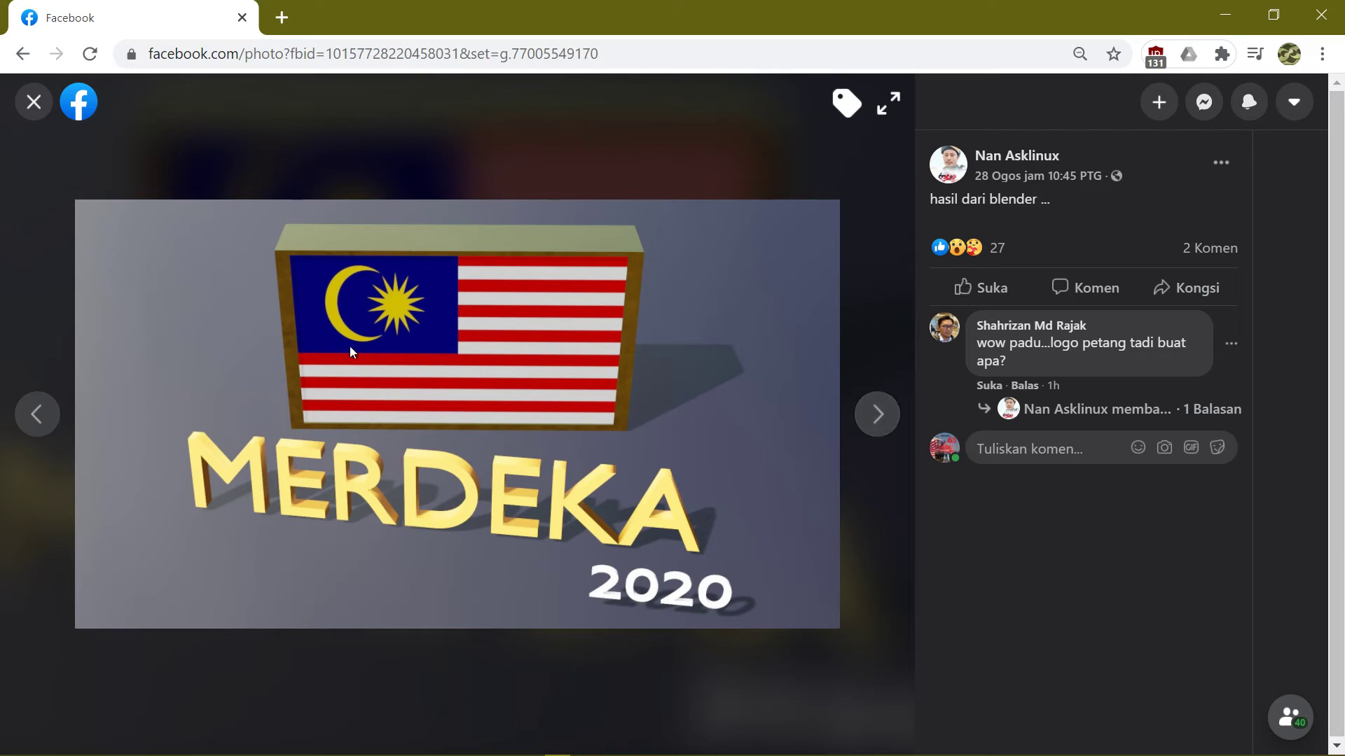
click(876, 422)
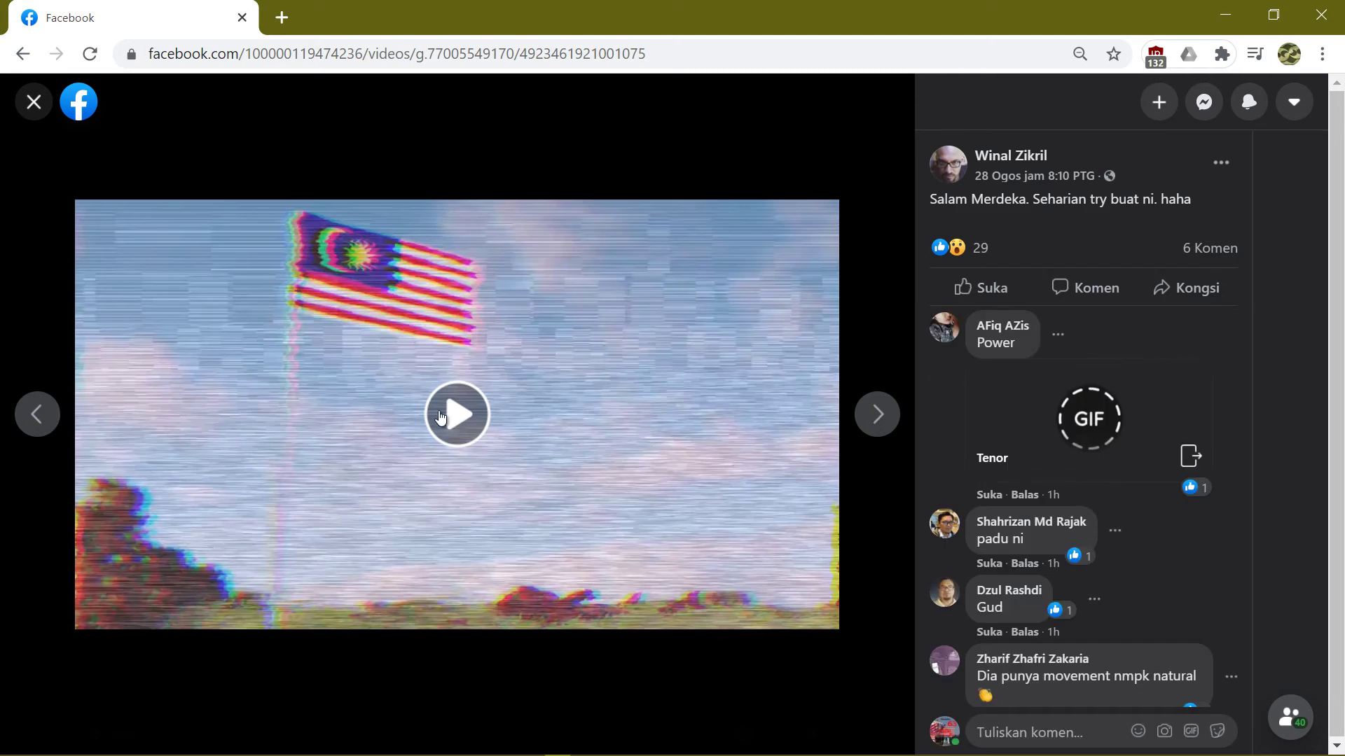
click(440, 416)
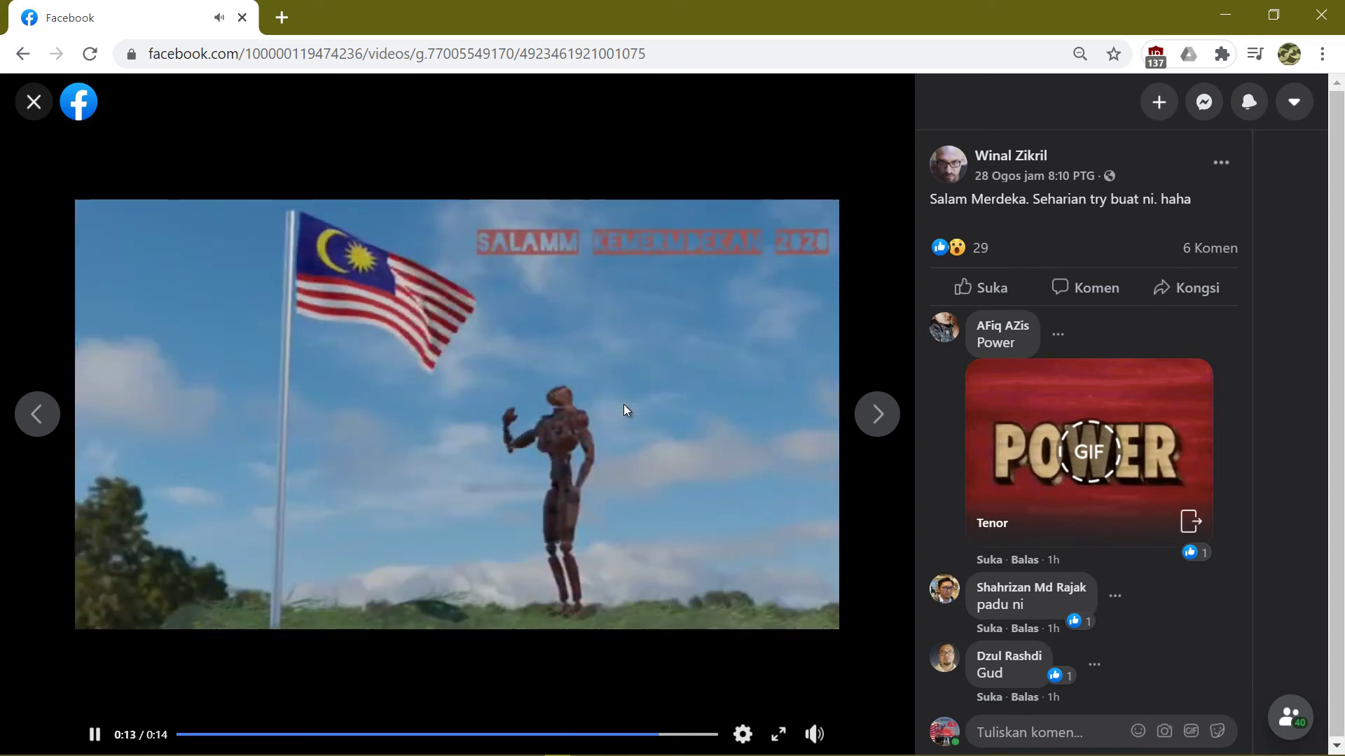
click(878, 416)
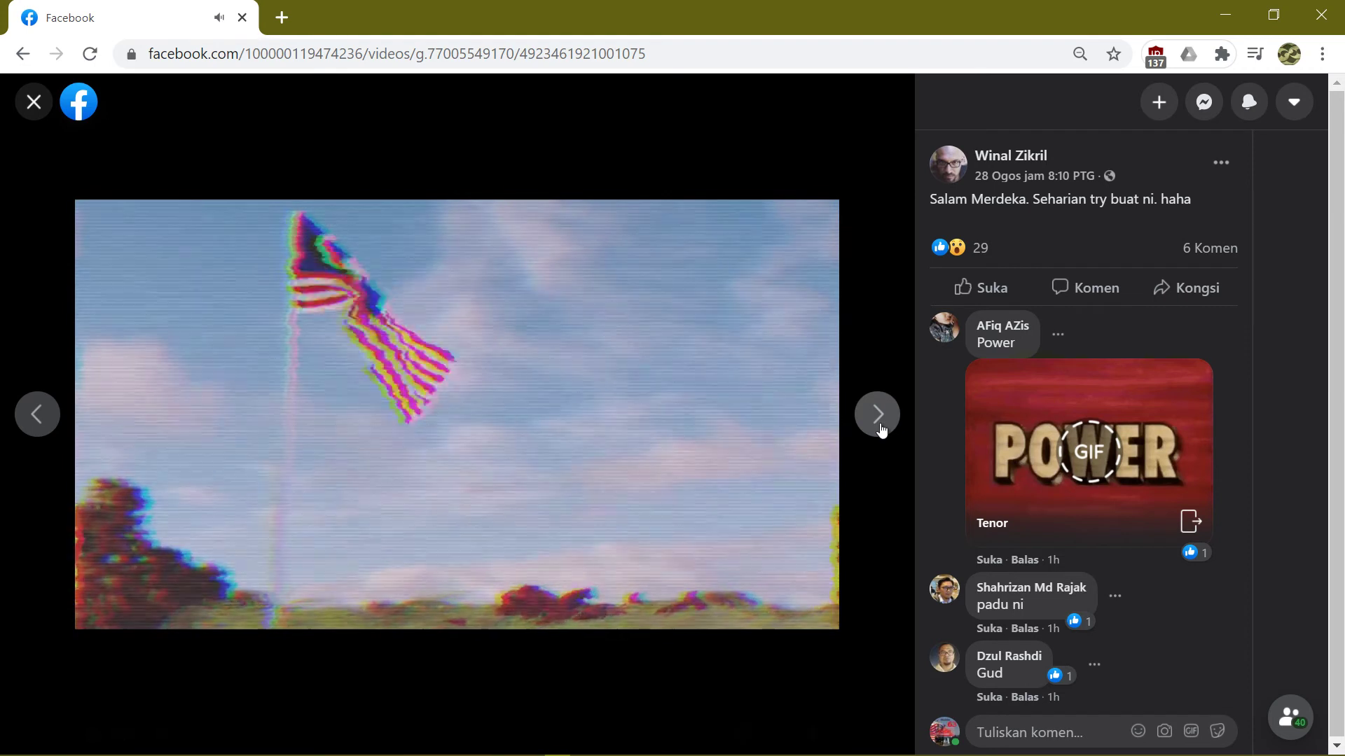
click(878, 416)
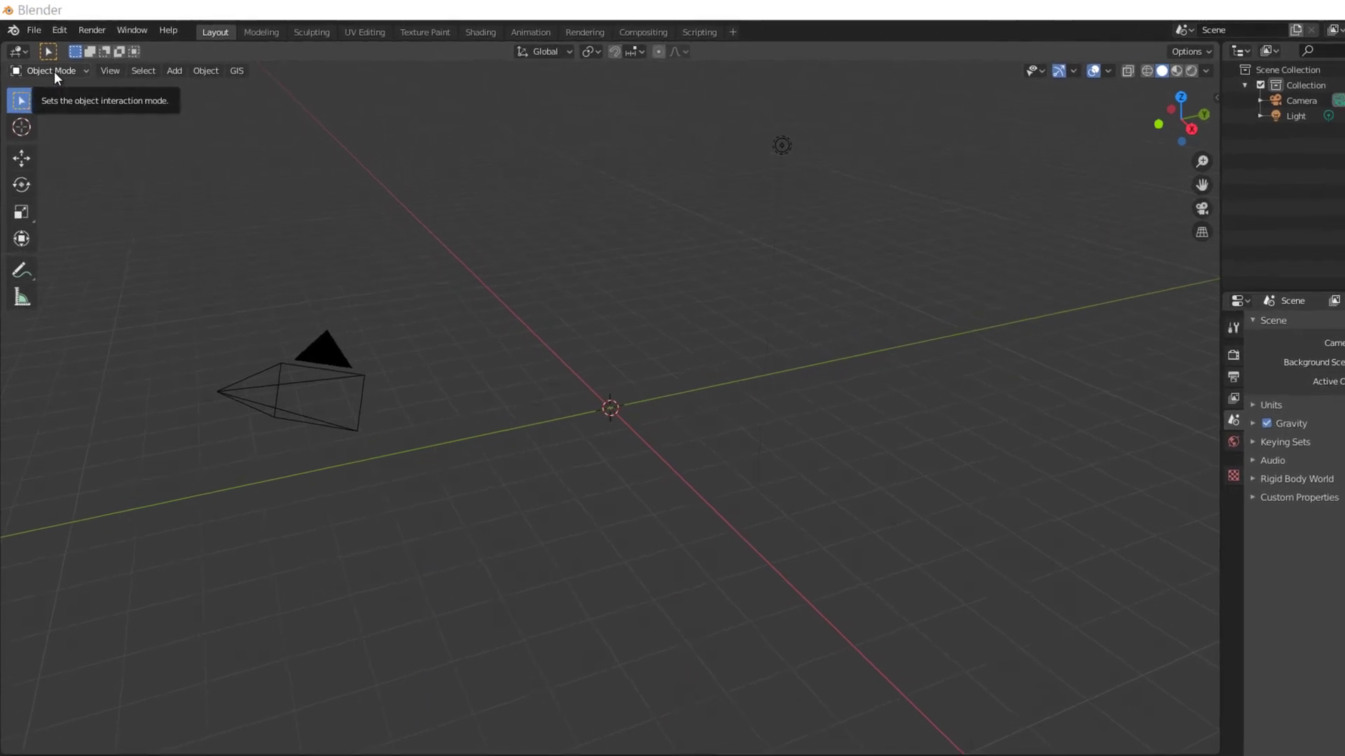
Step: Add a UV sphere at the origin in Blender and shade it smooth
click(177, 71)
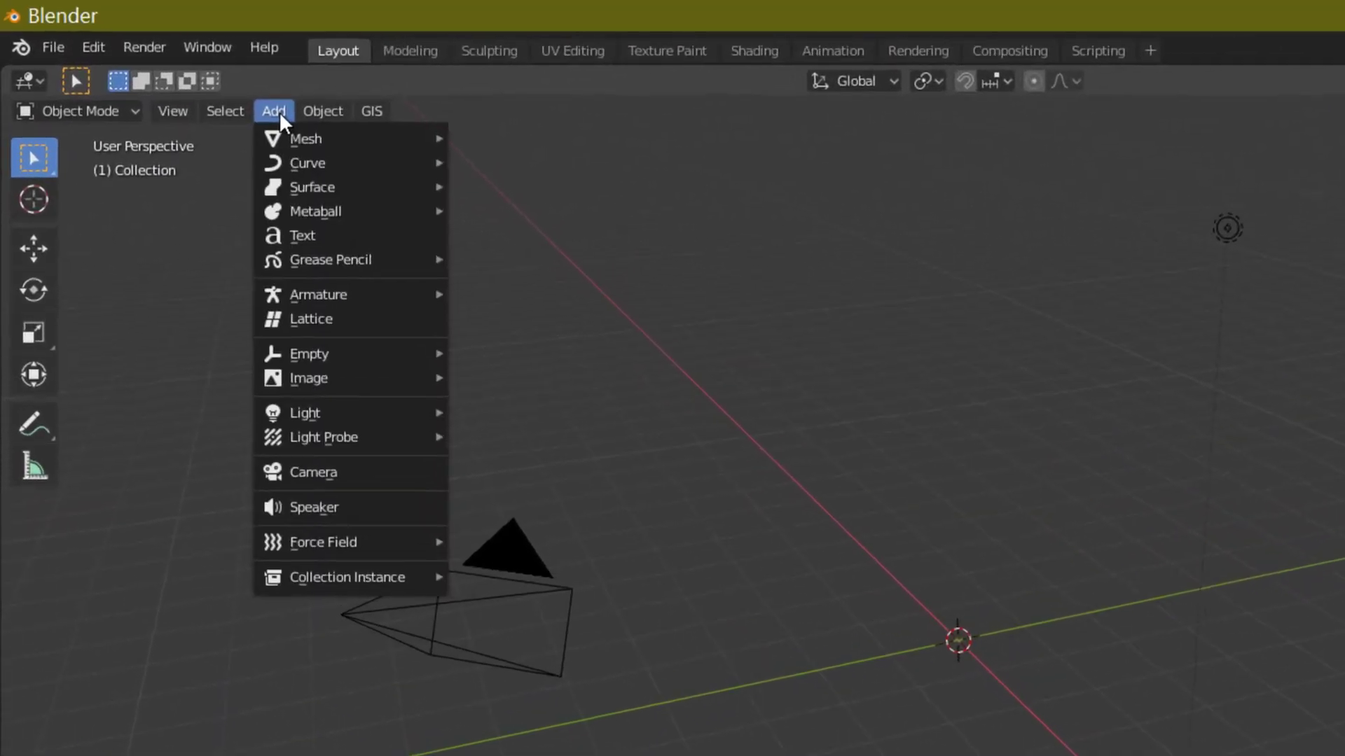
mouse_move(308, 139)
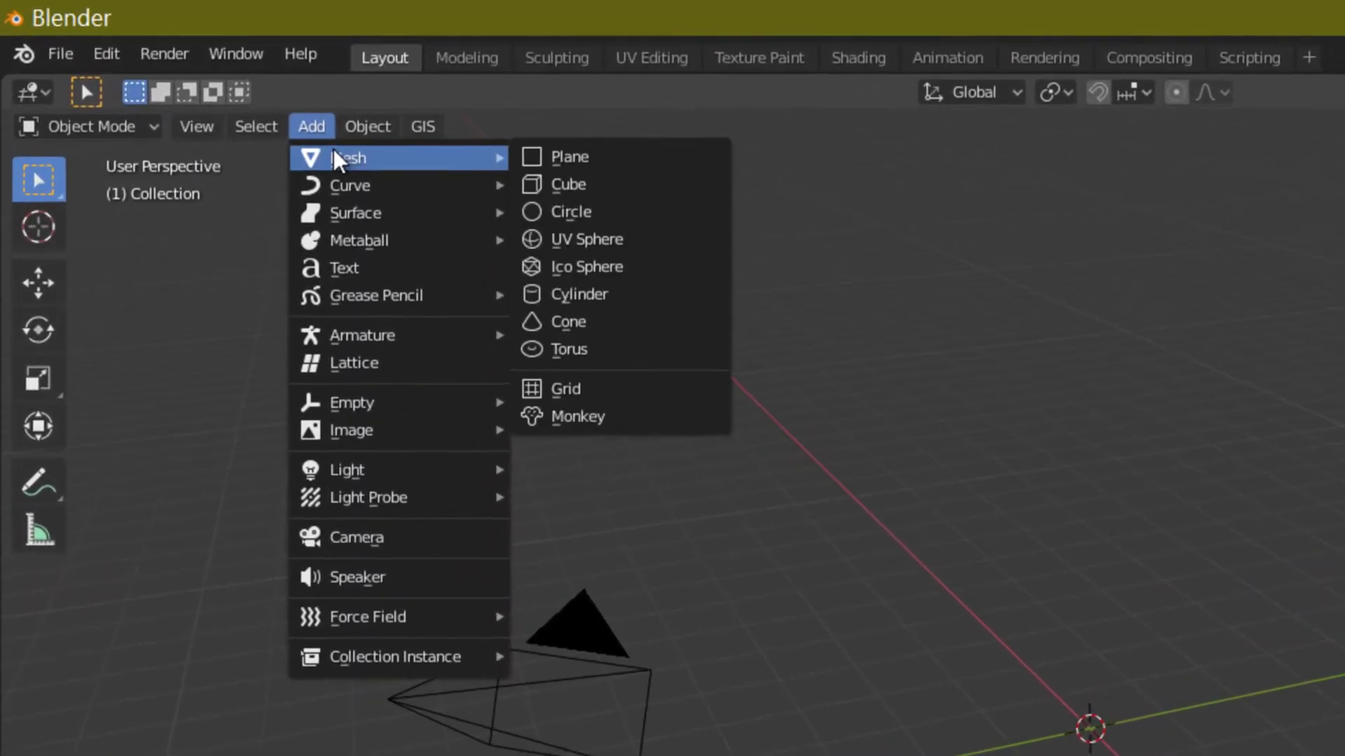
click(581, 250)
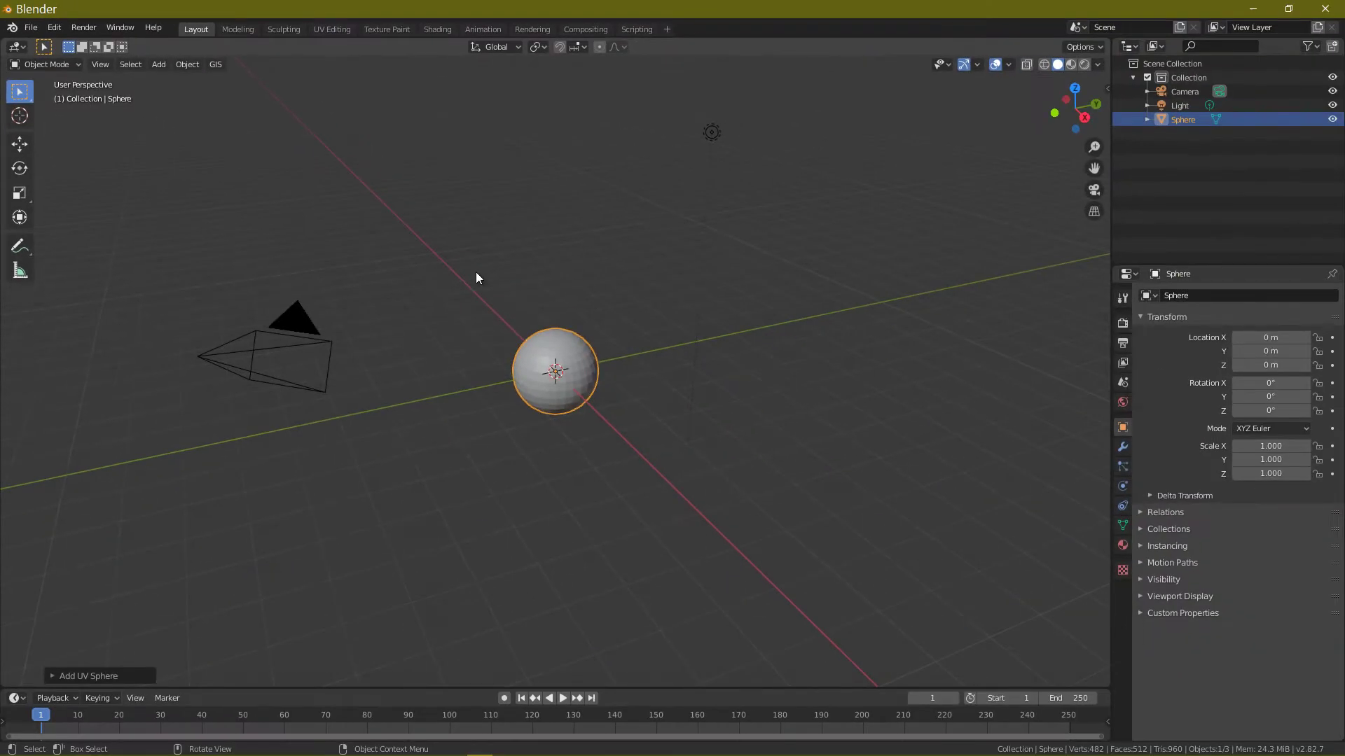
scroll(560, 409, up, 6)
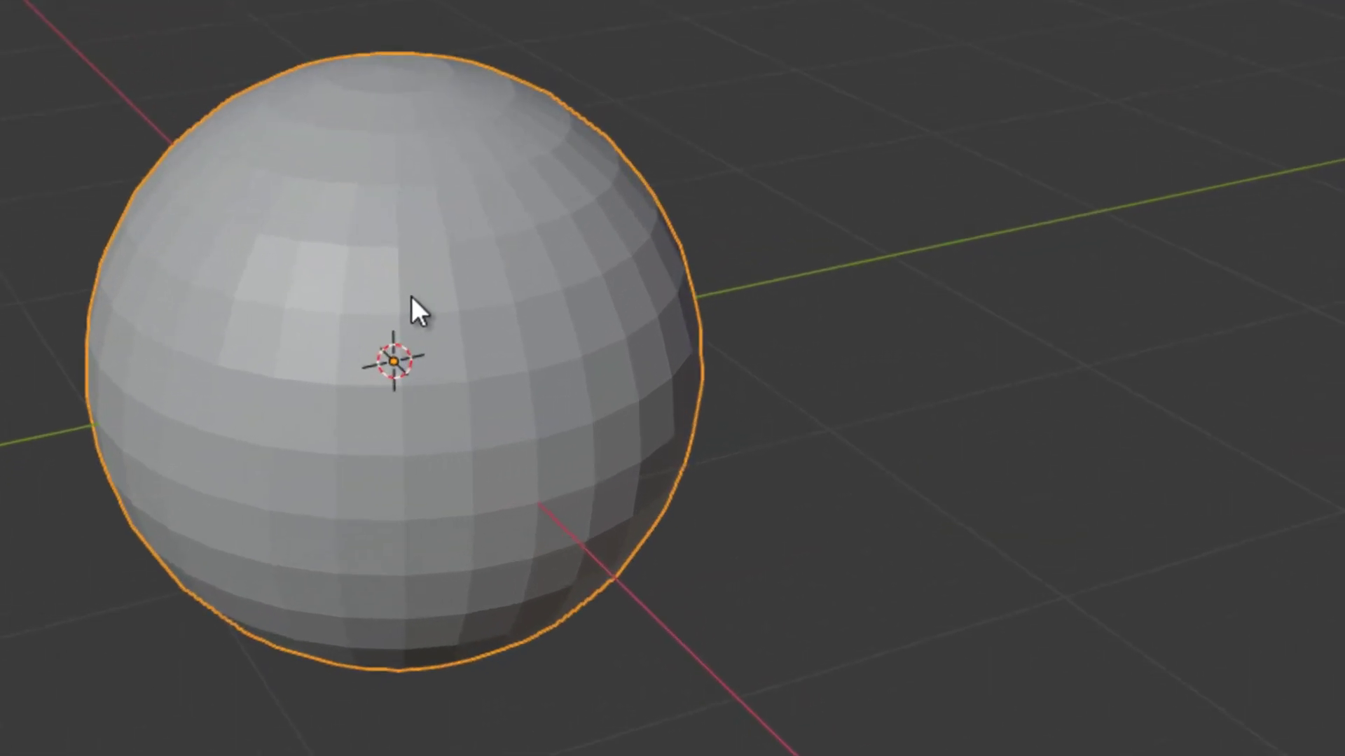
right_click(449, 269)
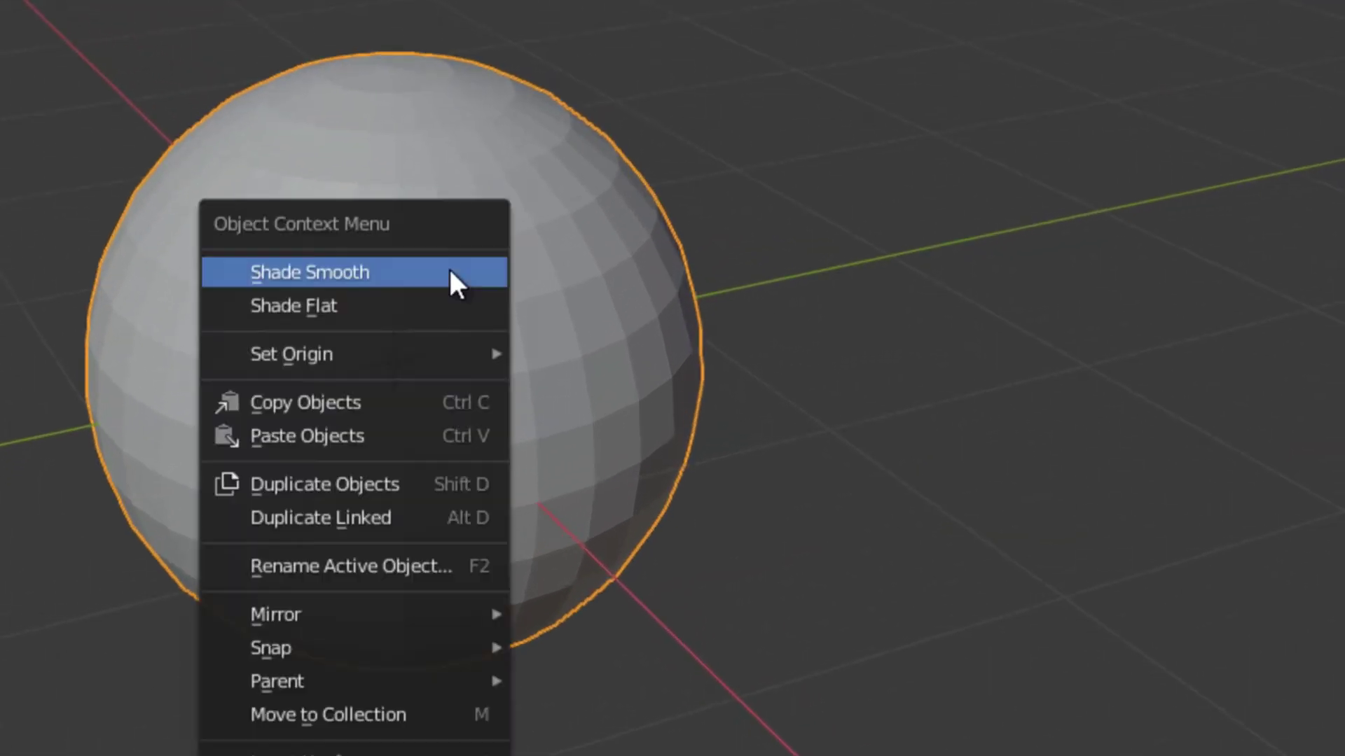
click(449, 273)
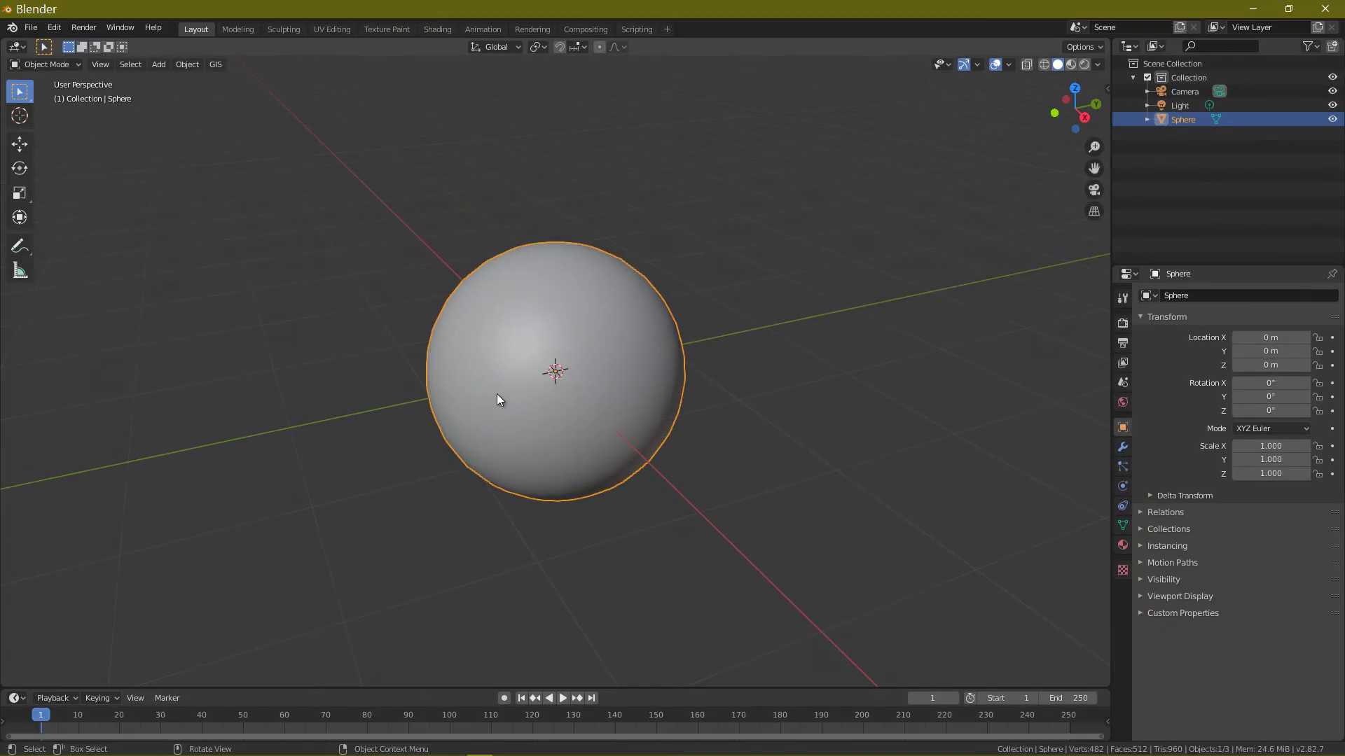
scroll(535, 402, up, 2)
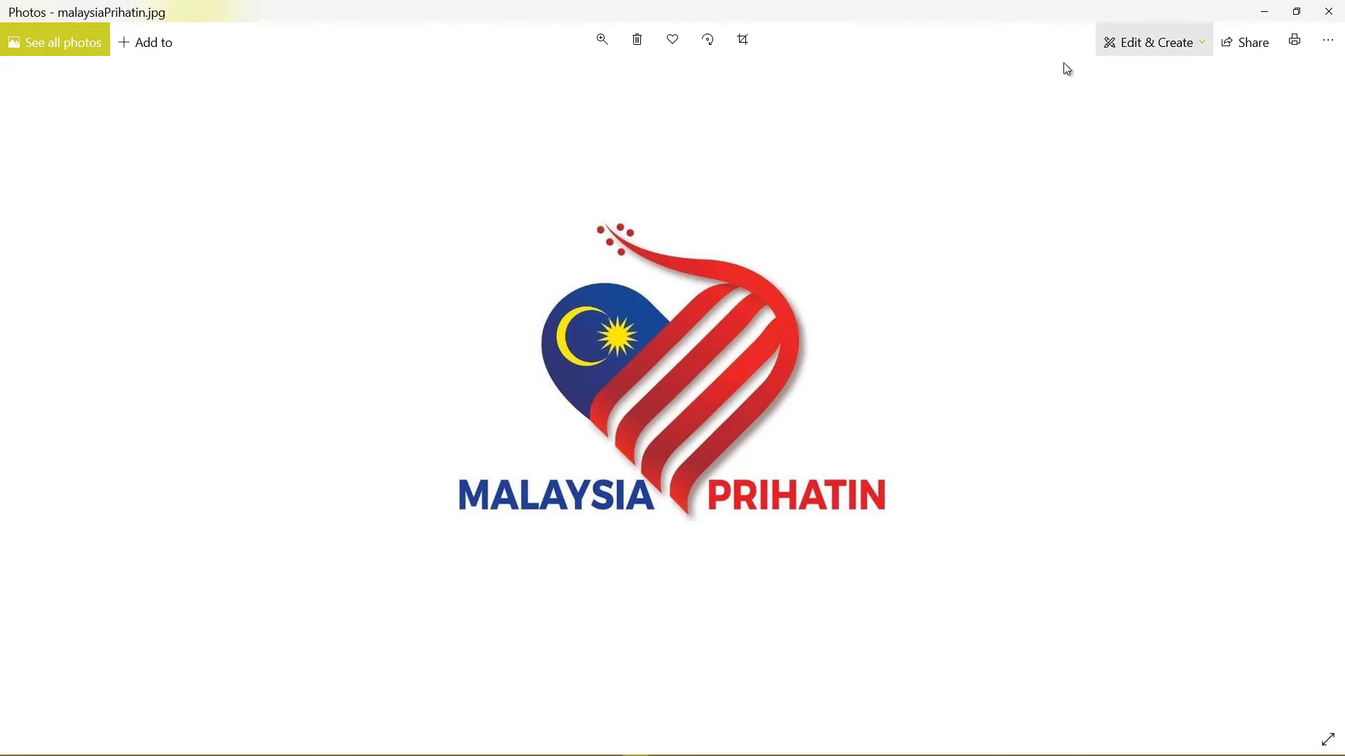
Step: View malaysiaPrihatin.jpg from the 3d folder in Paint at 50% zoom and return to Blender
click(1331, 12)
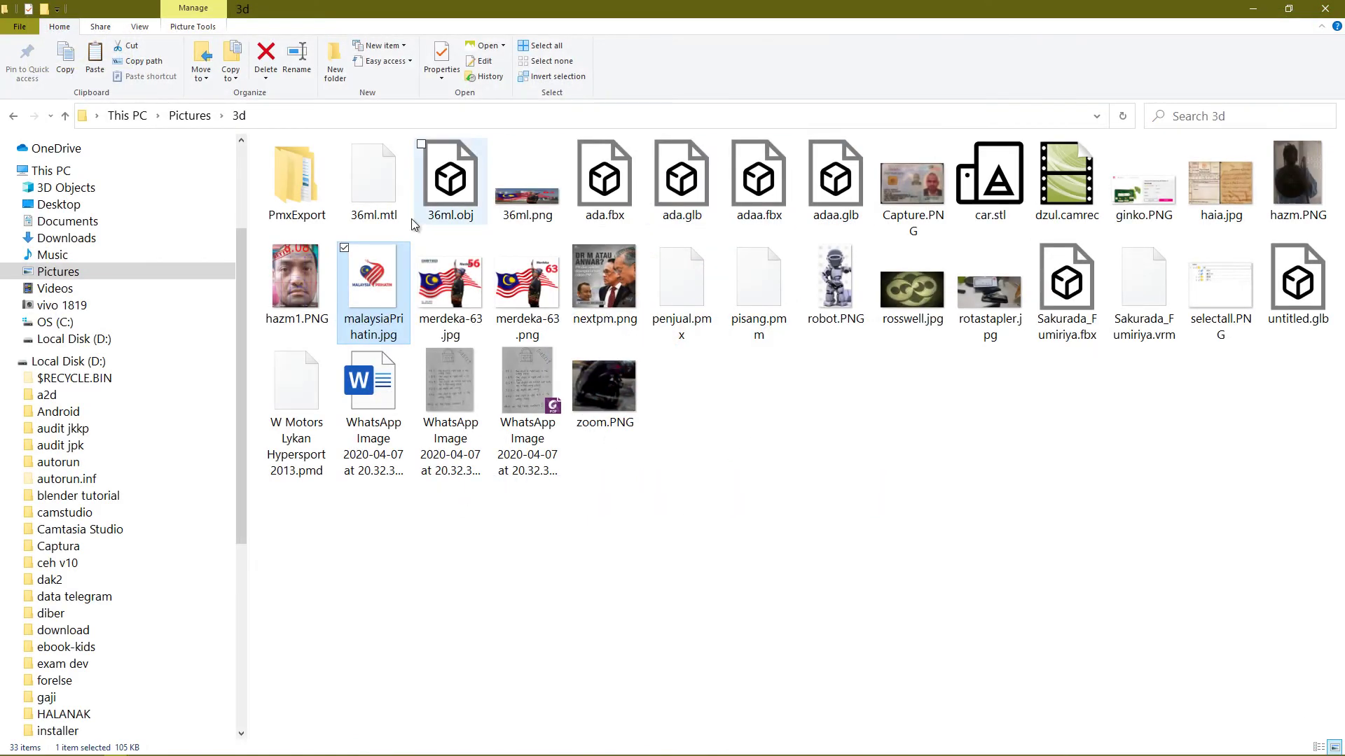
right_click(376, 294)
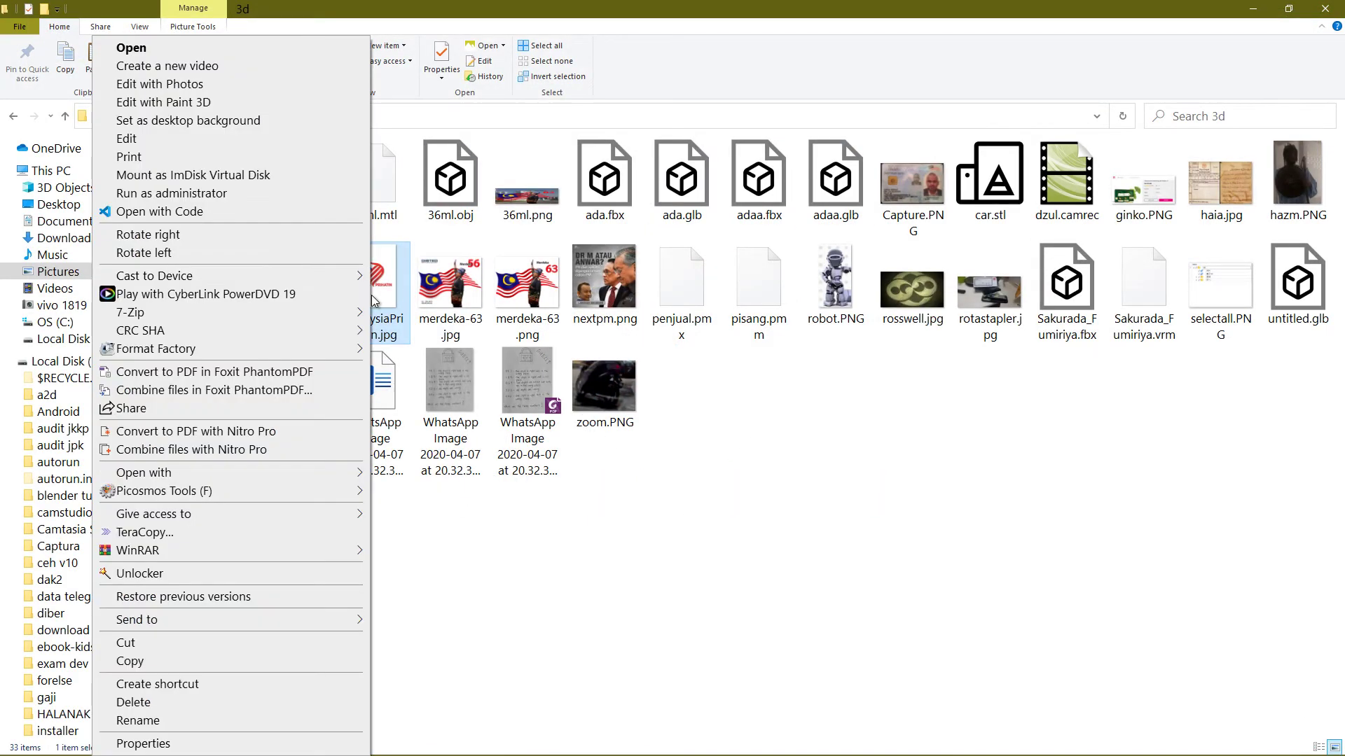
click(255, 141)
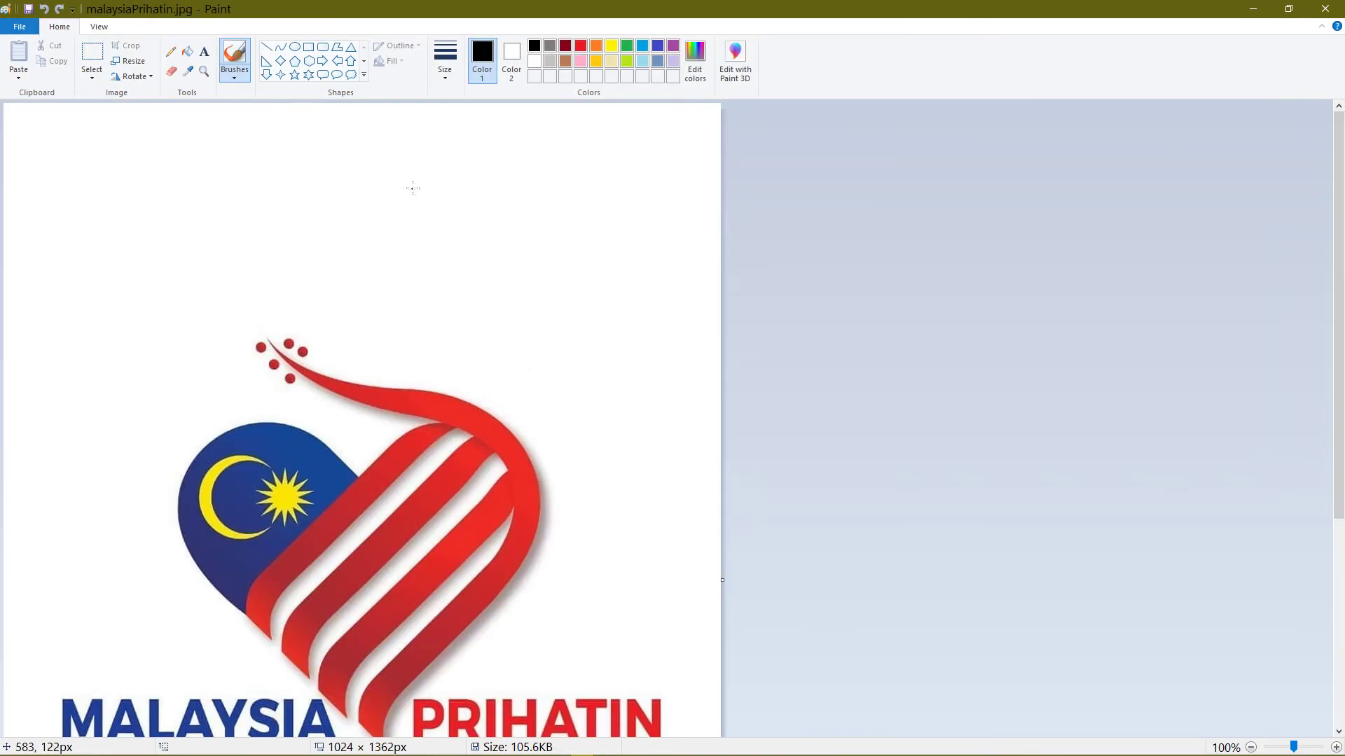
drag(1338, 285, 1342, 594)
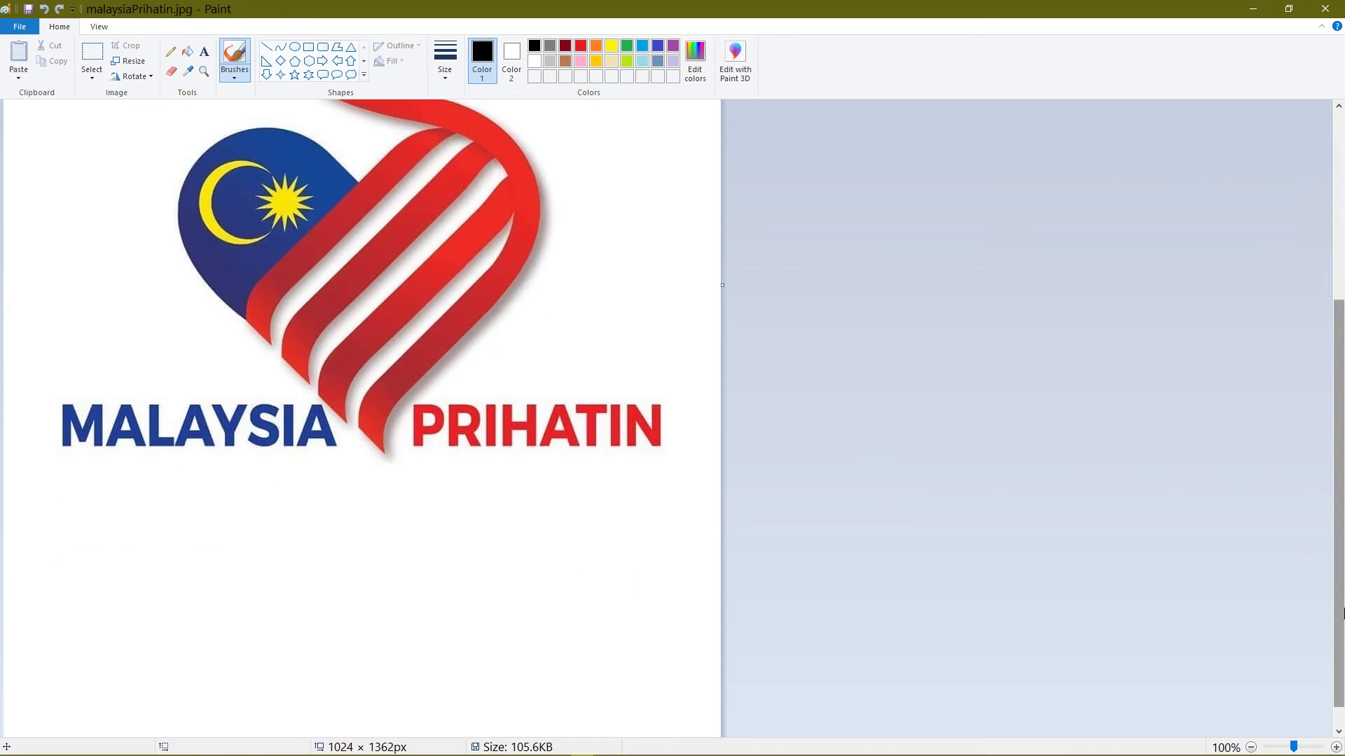
drag(1293, 747, 1284, 750)
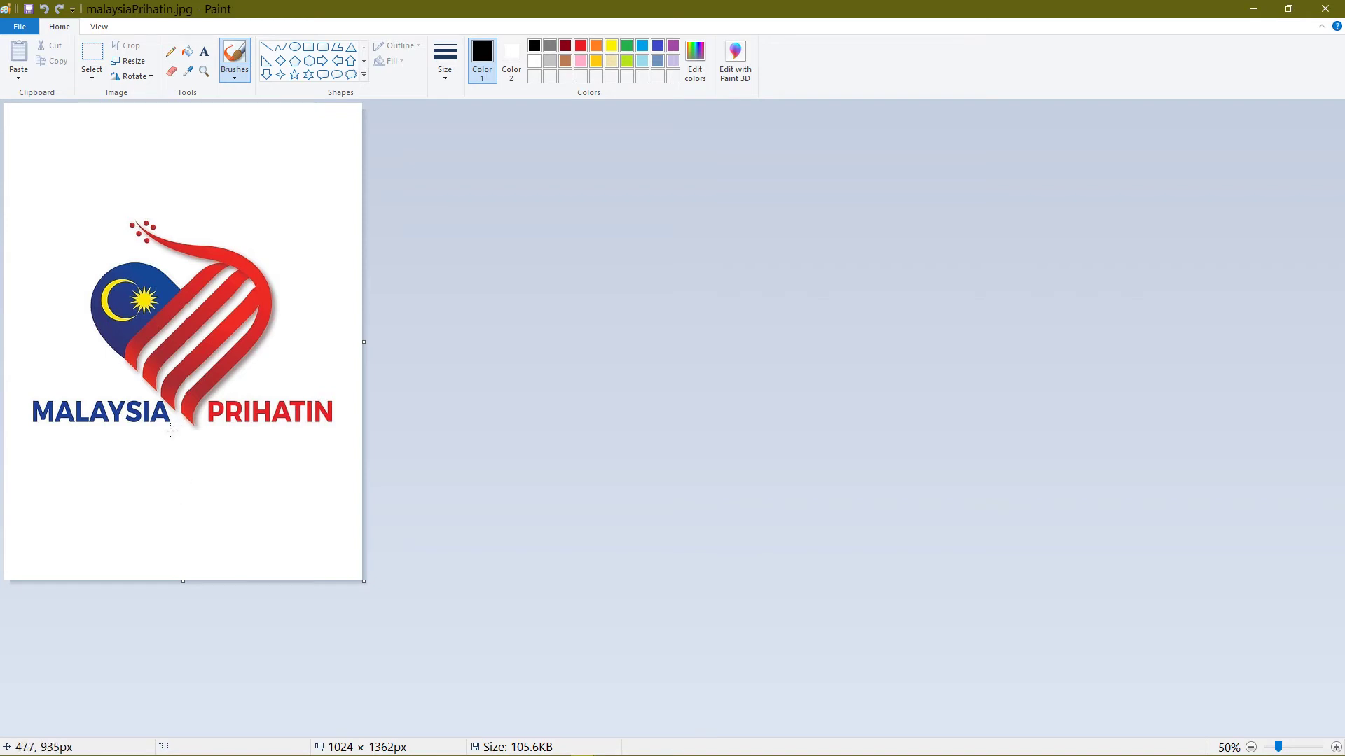
click(1250, 14)
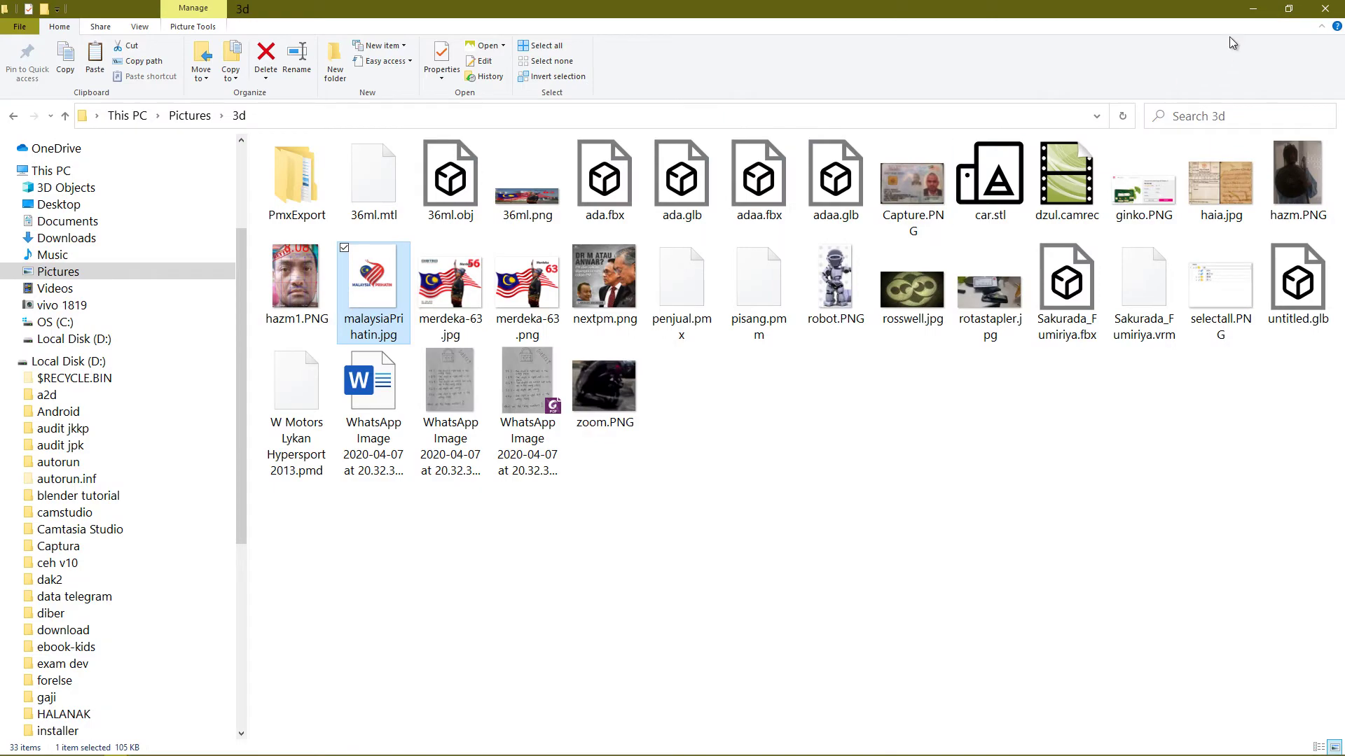
click(1249, 10)
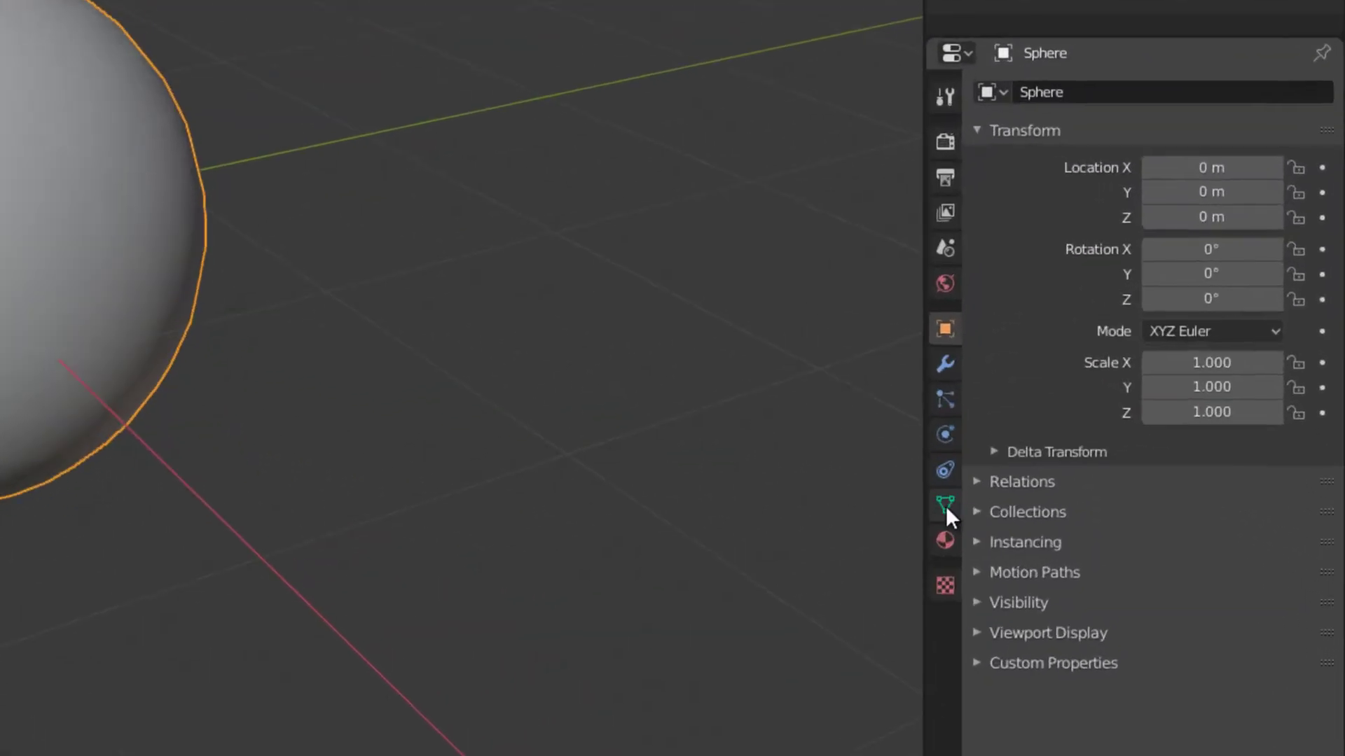
Step: Create a new material for the sphere and use an Image Texture as its Base Color
click(944, 540)
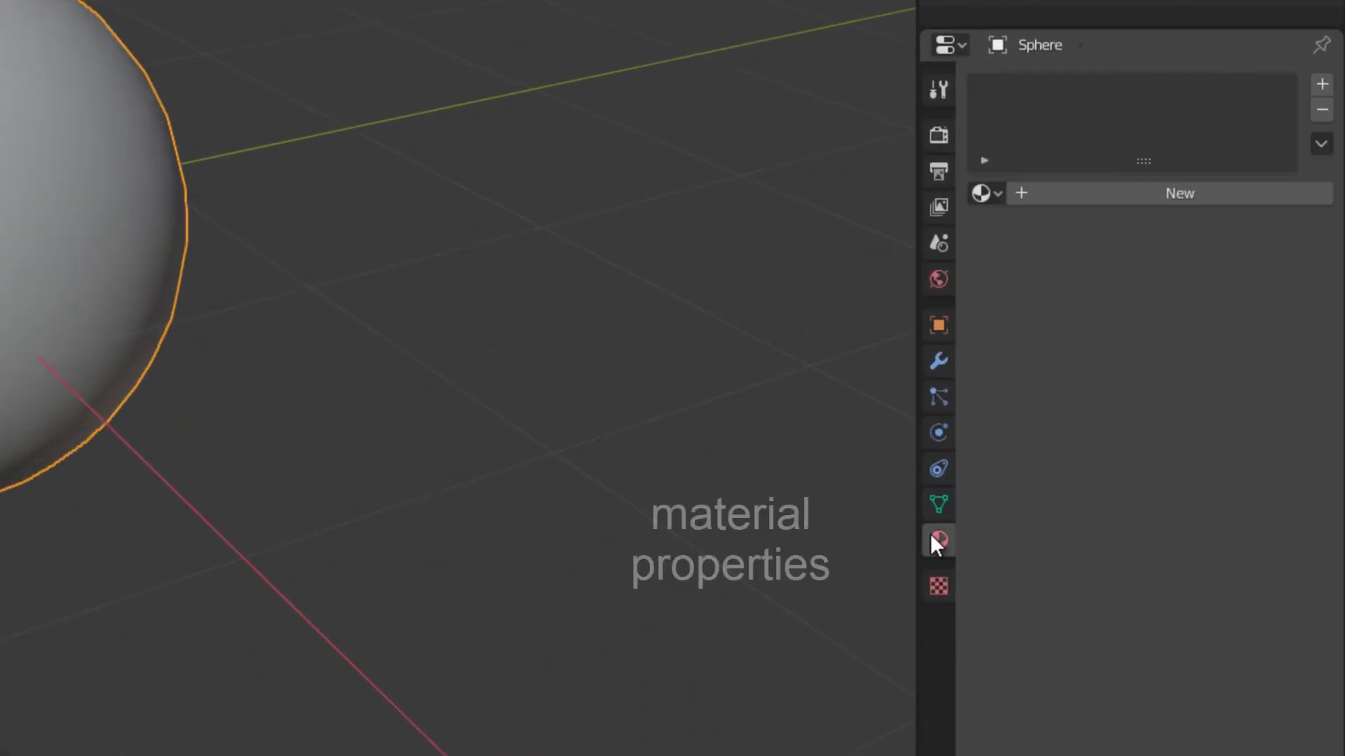
click(1108, 201)
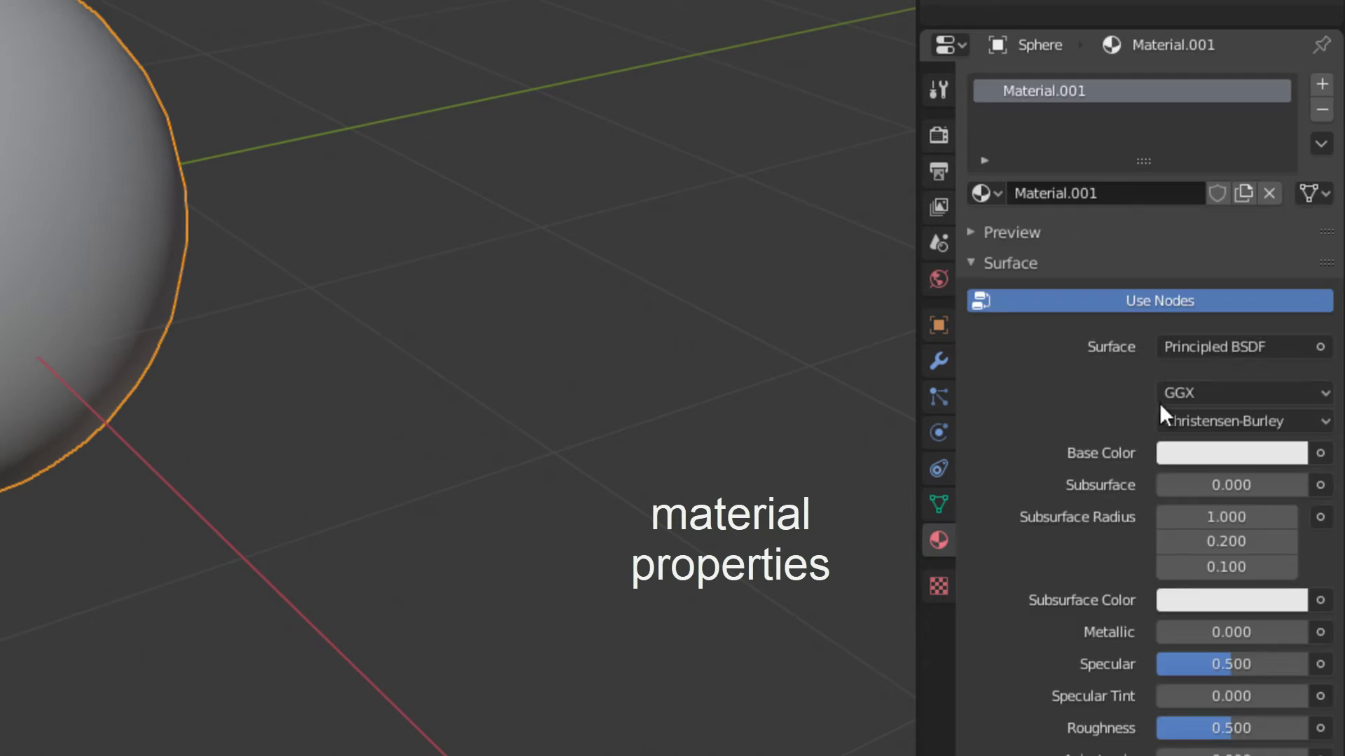
click(1204, 444)
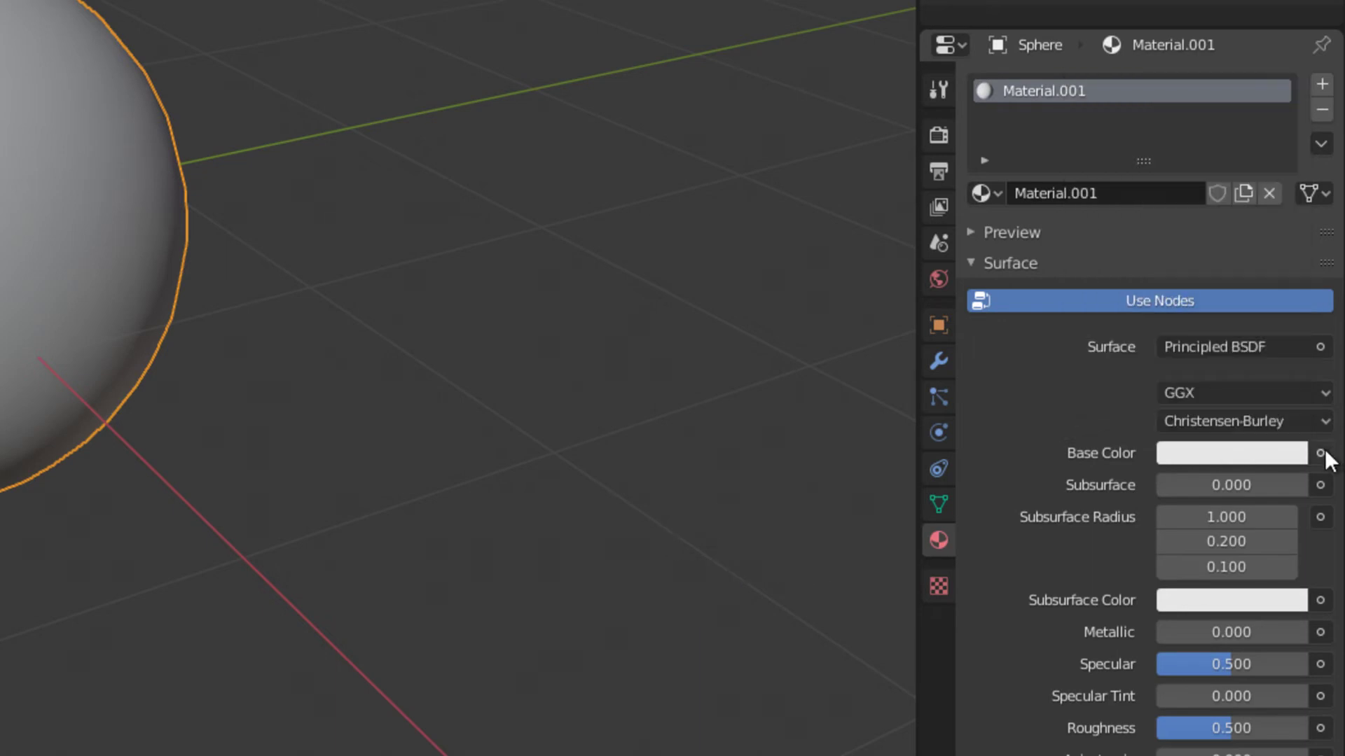
click(1322, 452)
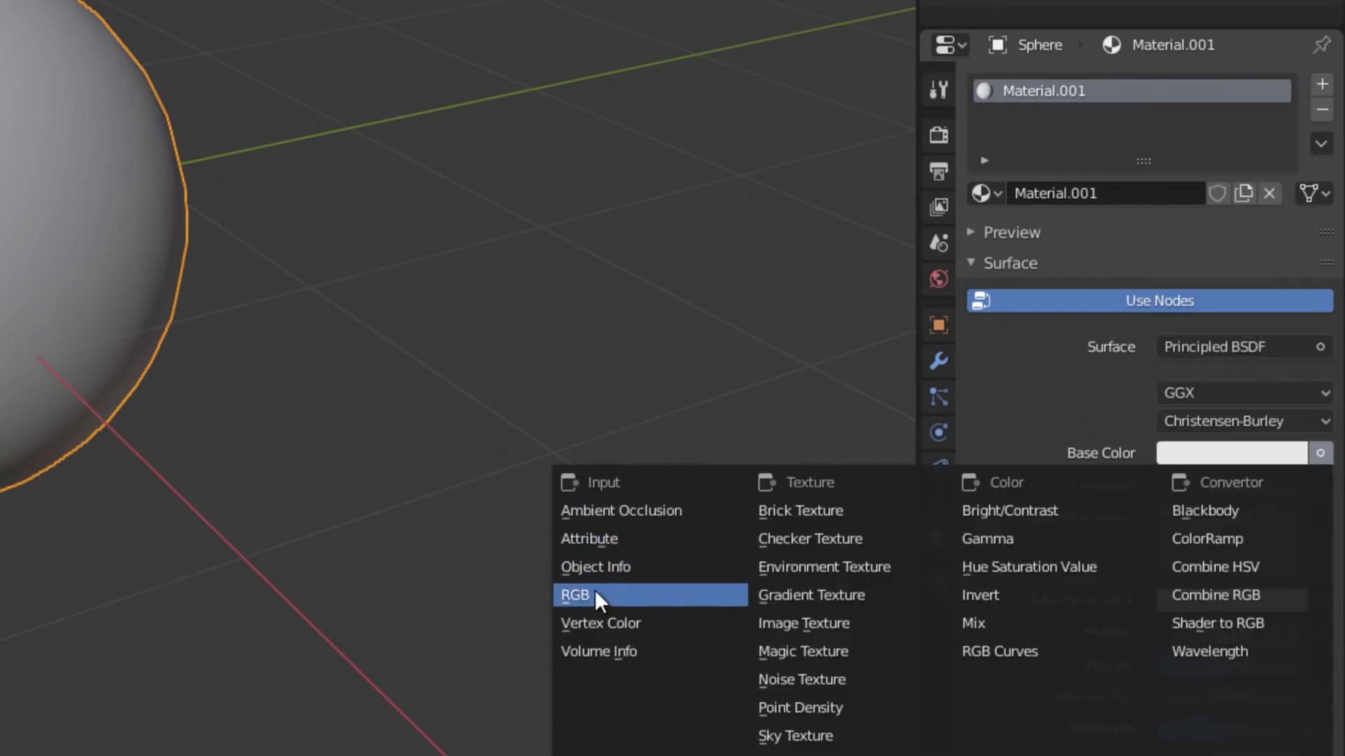
click(820, 622)
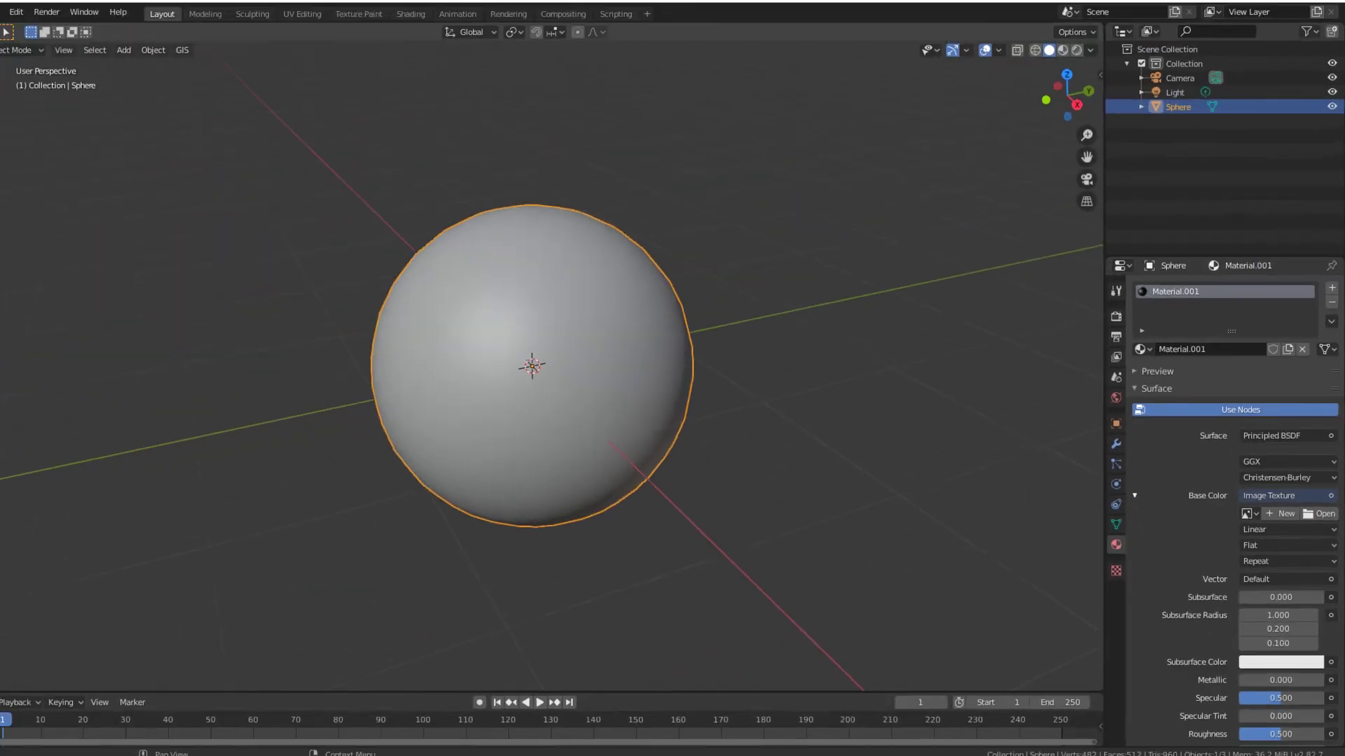
Step: Load malaysiaPrihatin.jpg from the Pictures\3d folder as the sphere's base color texture
drag(0, 0, 586, 131)
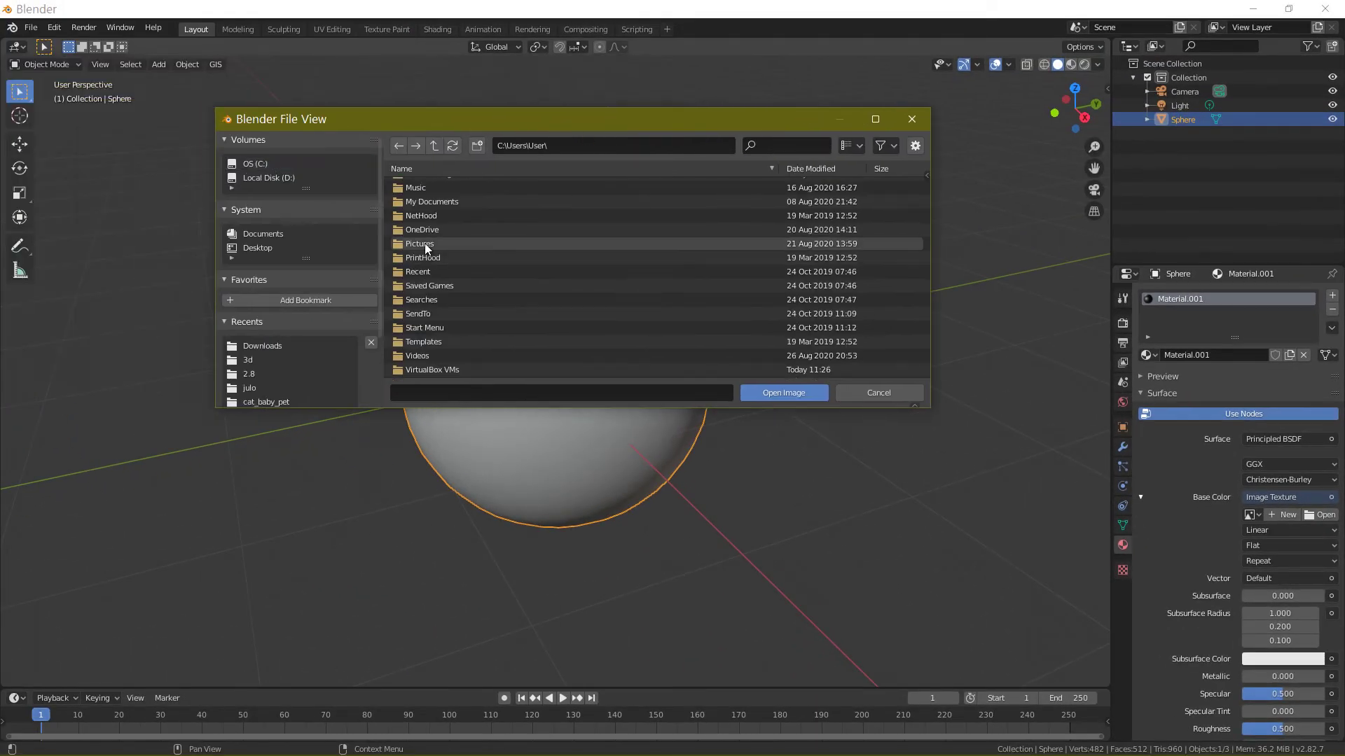
double_click(424, 242)
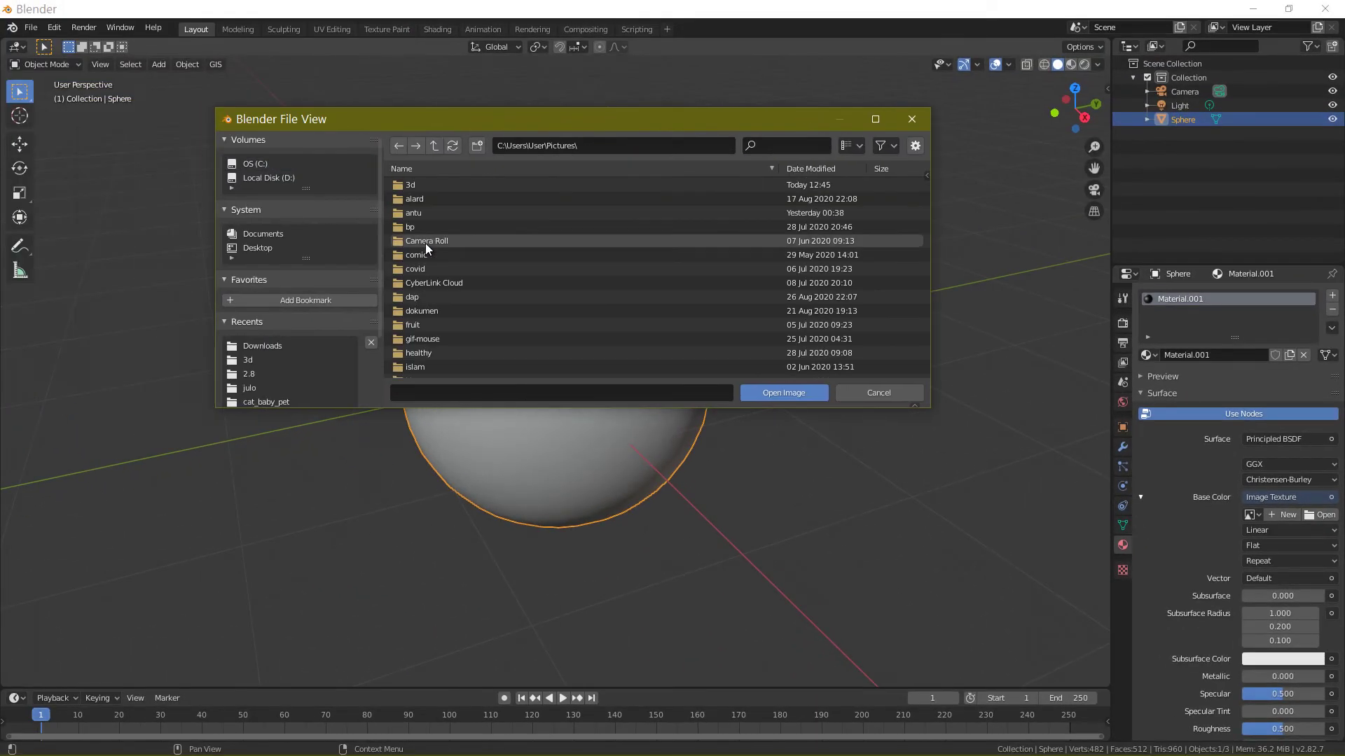
double_click(417, 183)
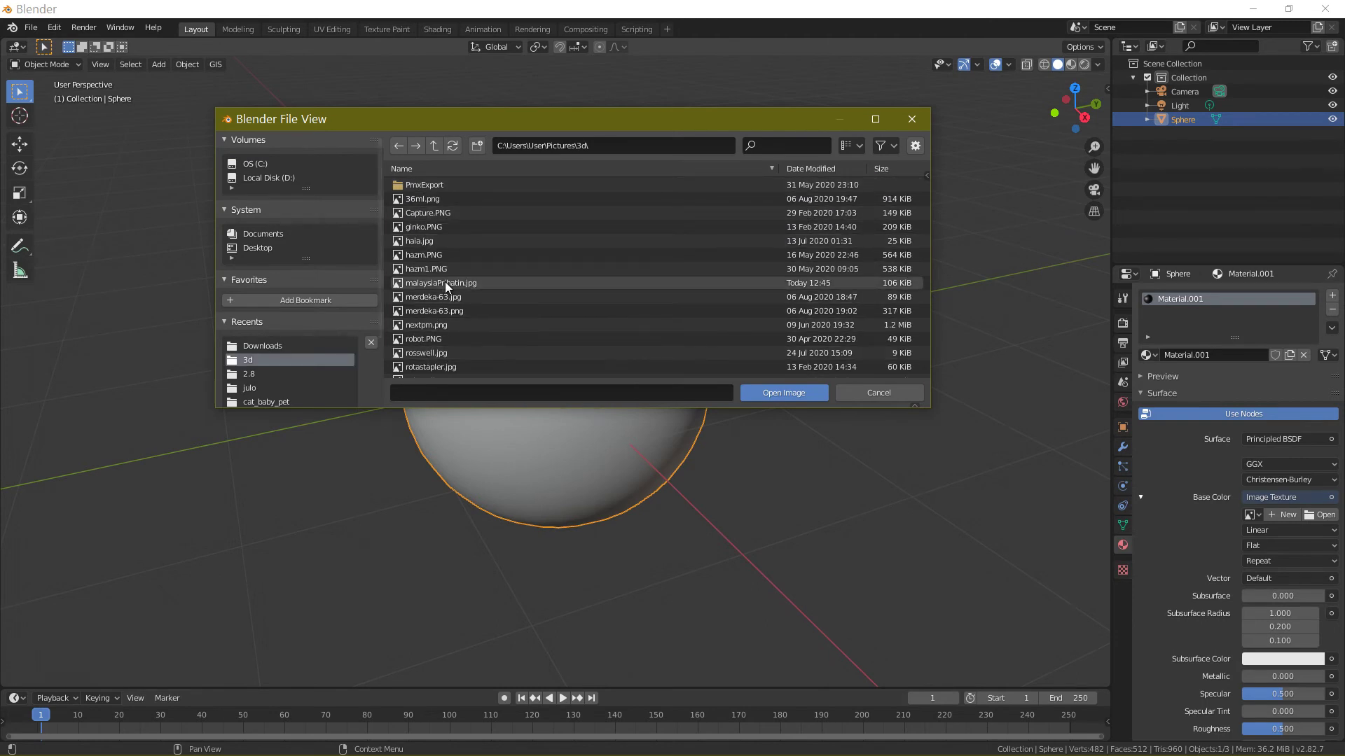
double_click(441, 283)
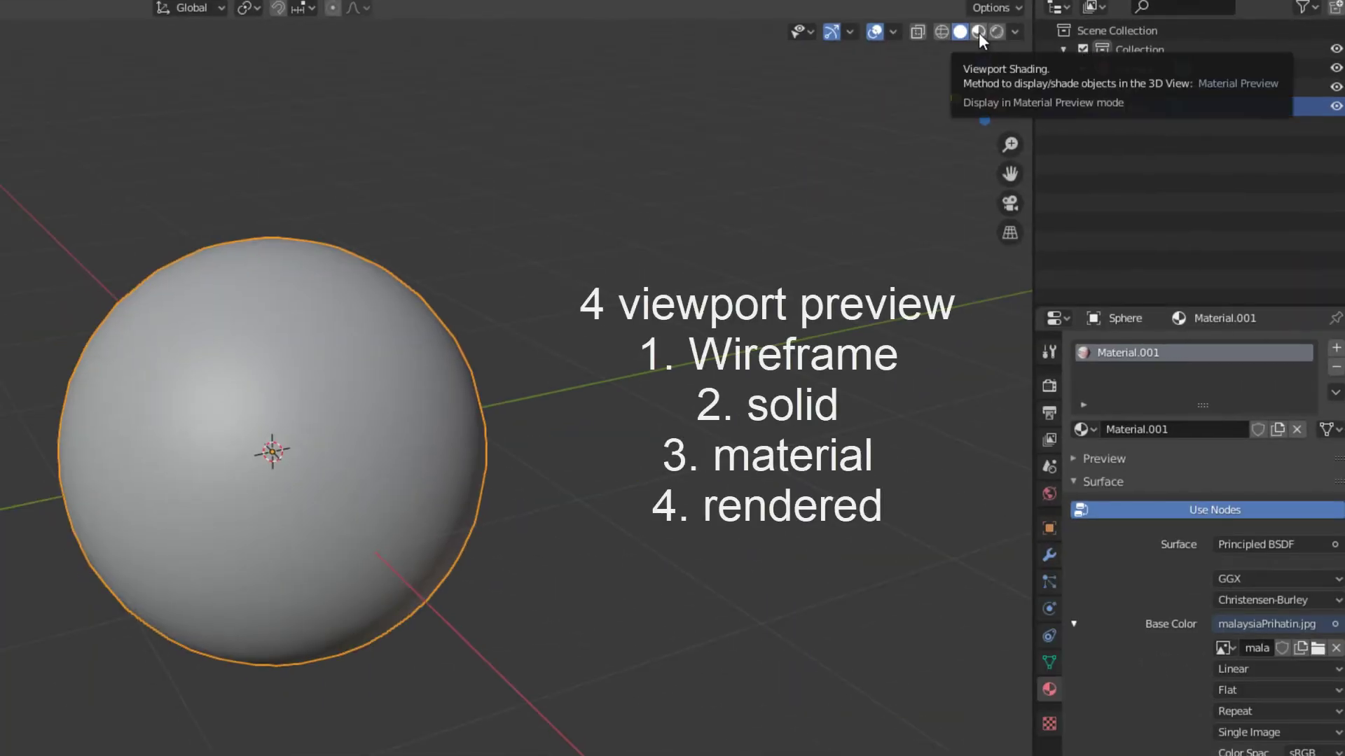
Step: Set the viewport shading to Rendered and inspect the logo texture around the sphere
click(977, 33)
click(998, 33)
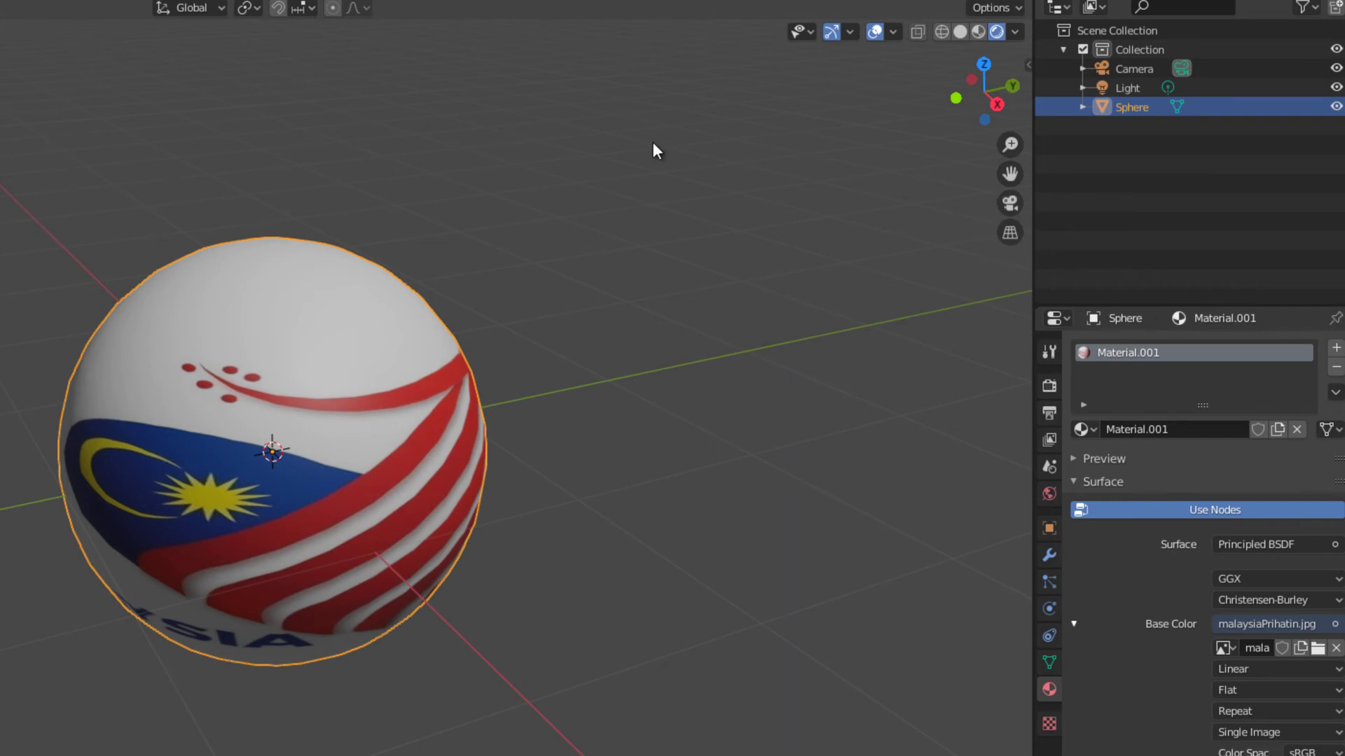
mouse_move(148, 493)
middle_down()
mouse_move(162, 350)
mouse_move(73, 342)
mouse_move(173, 345)
mouse_move(174, 474)
mouse_move(150, 481)
middle_up()
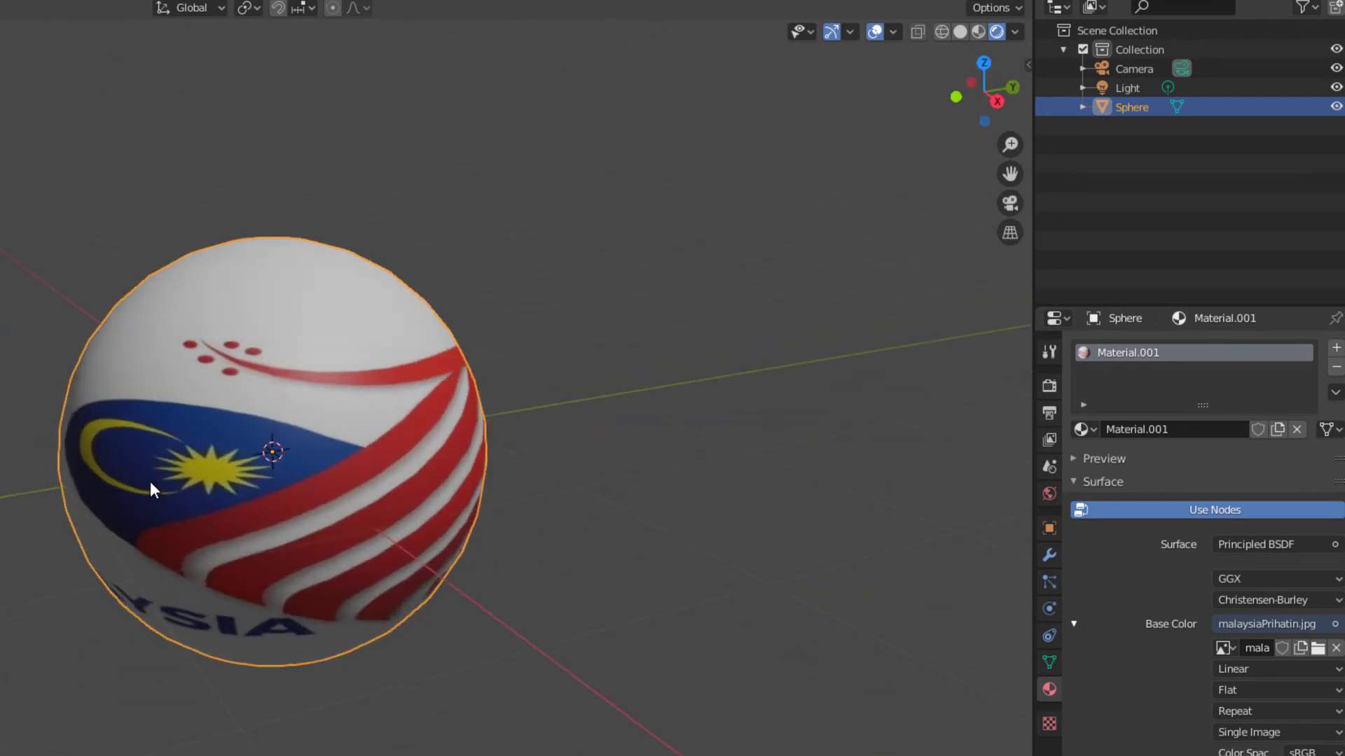
middle_drag(249, 469, 197, 372)
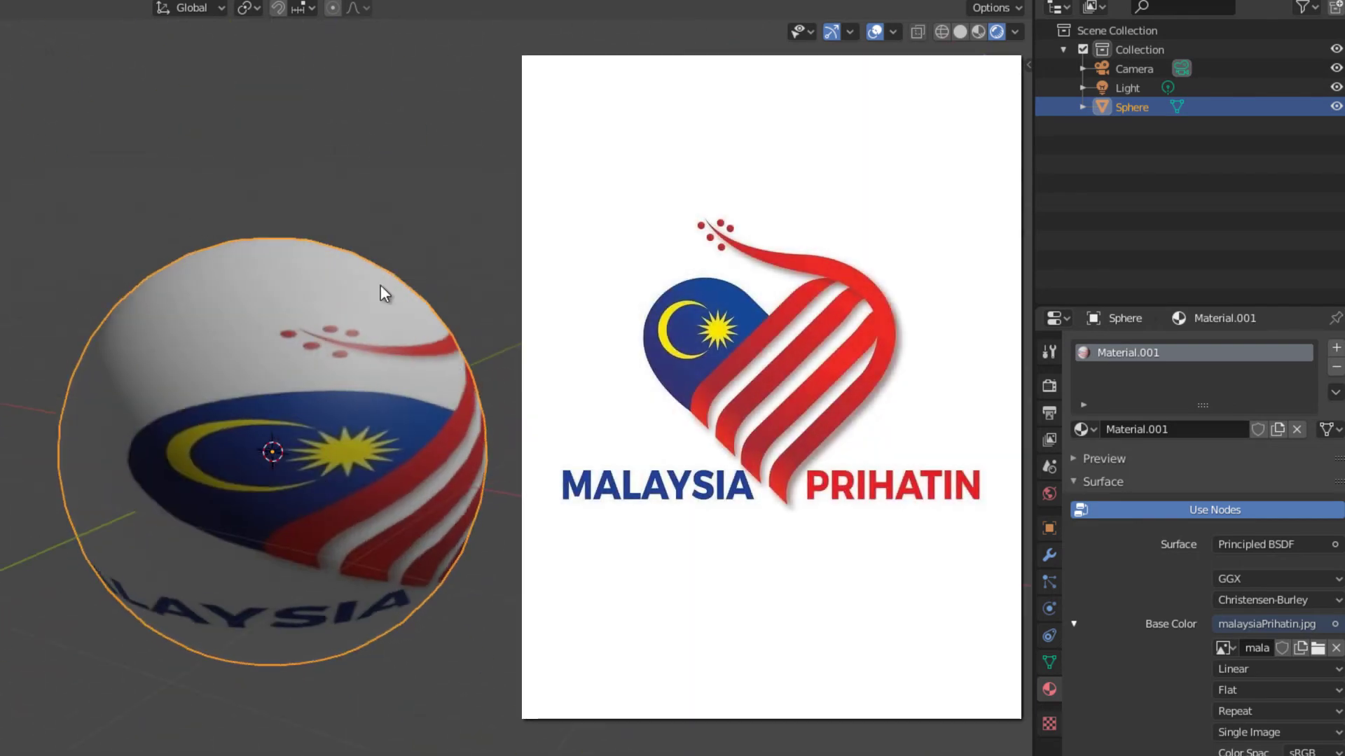
middle_drag(309, 254, 195, 264)
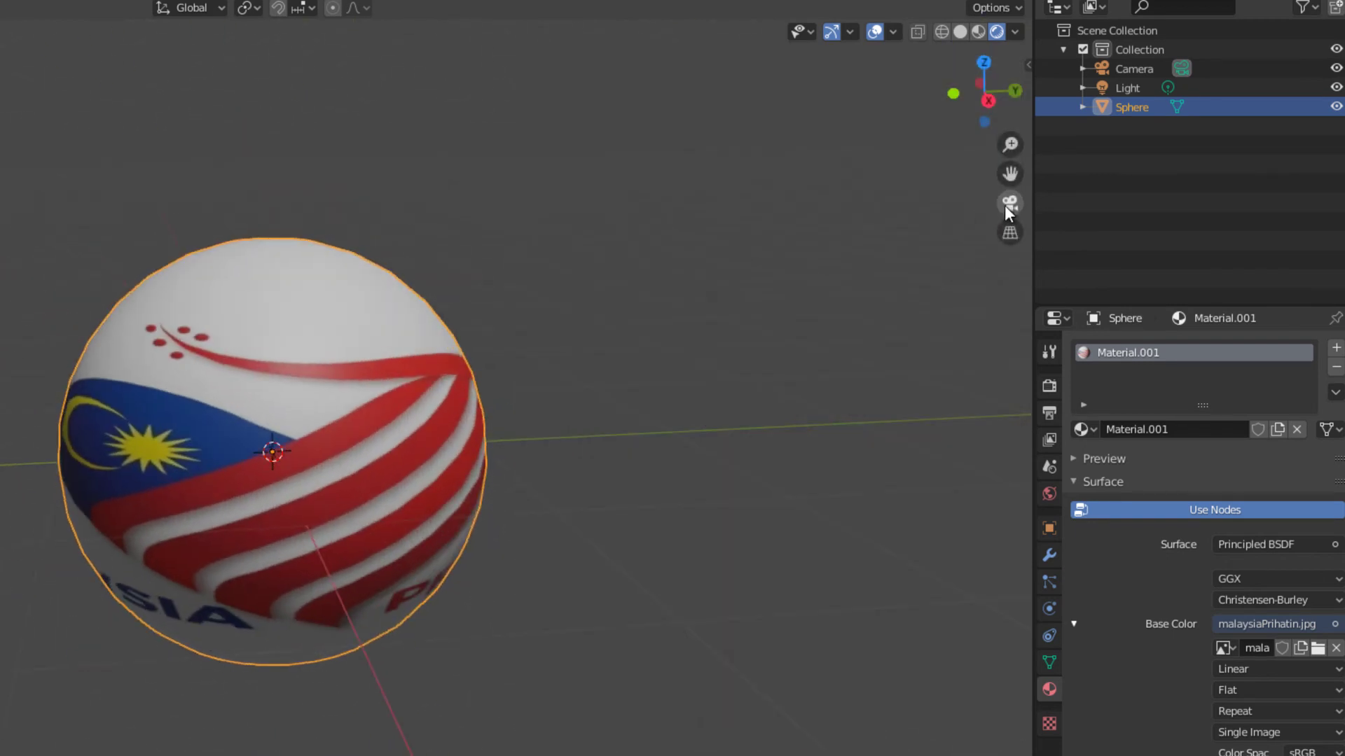
Step: Select the camera, switch the viewport to the camera view and show the camera's transform values
click(1134, 70)
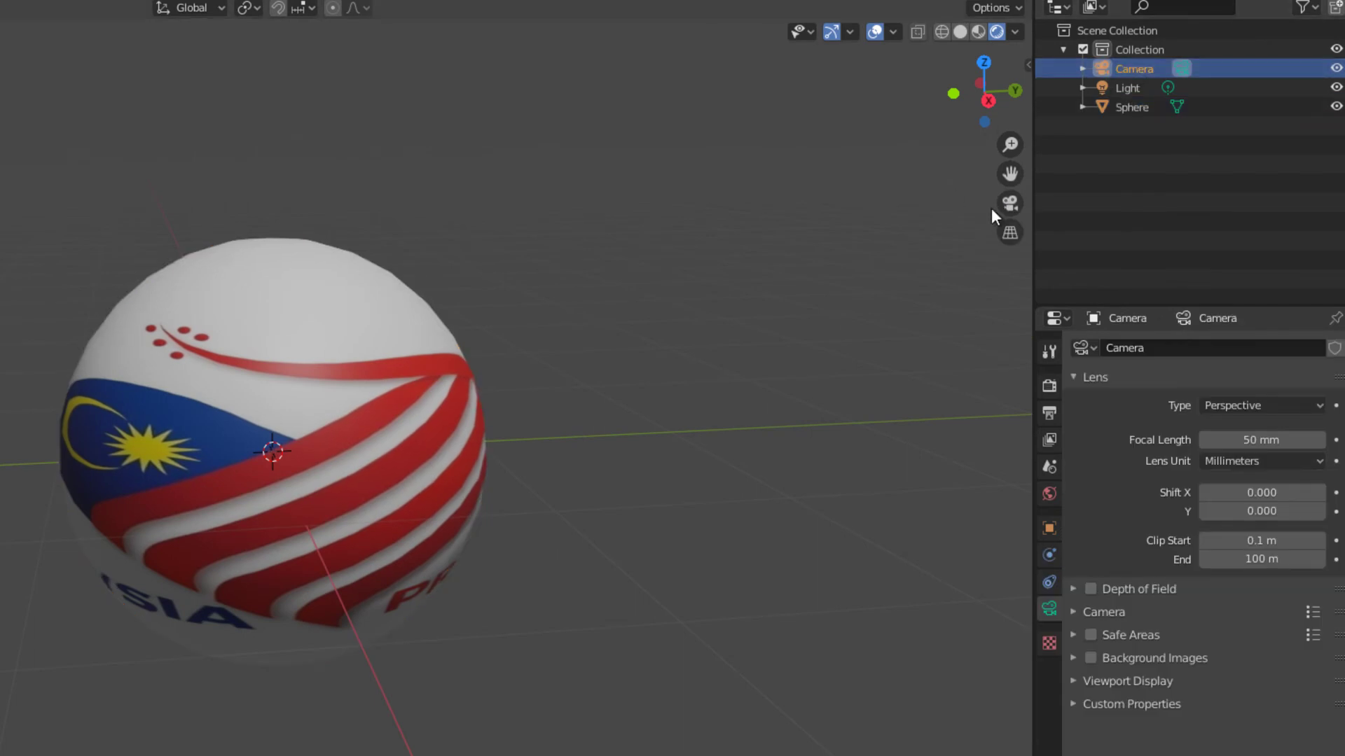
click(1009, 204)
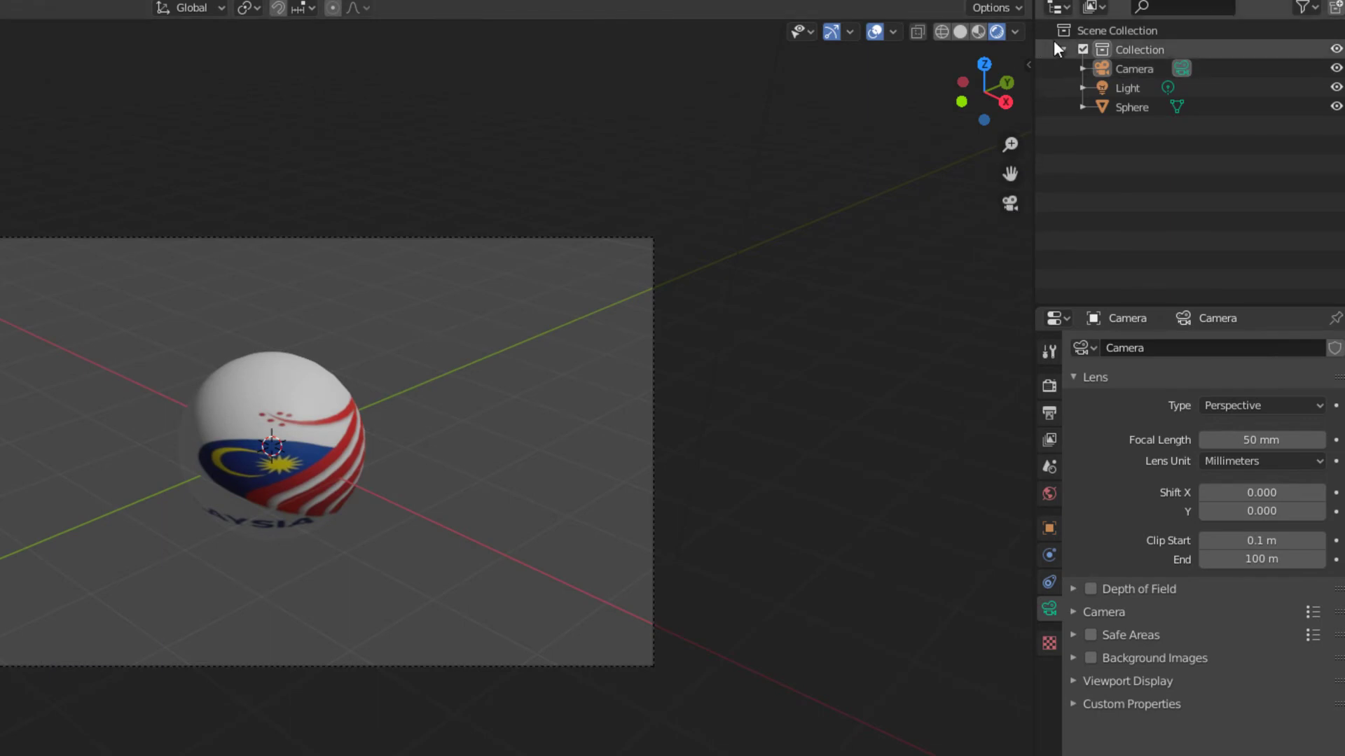
drag(1027, 65, 970, 61)
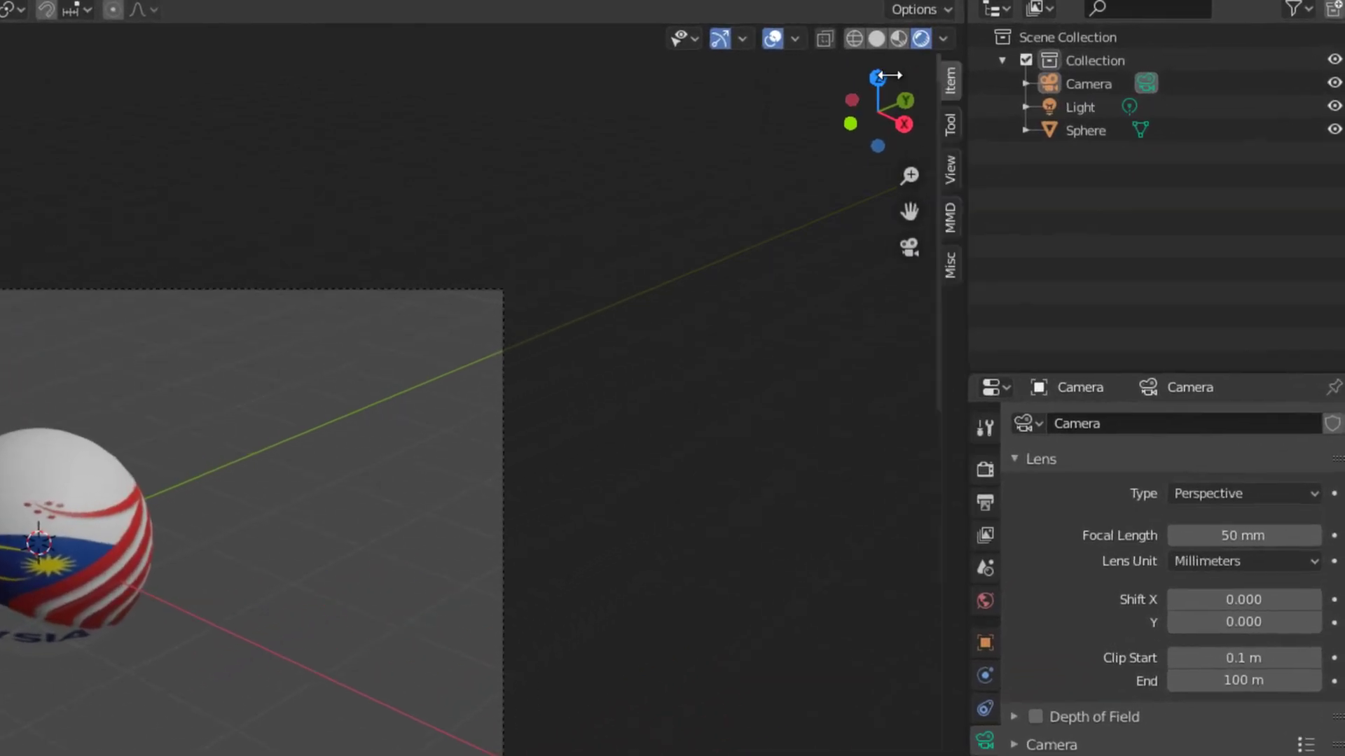
drag(889, 75, 794, 78)
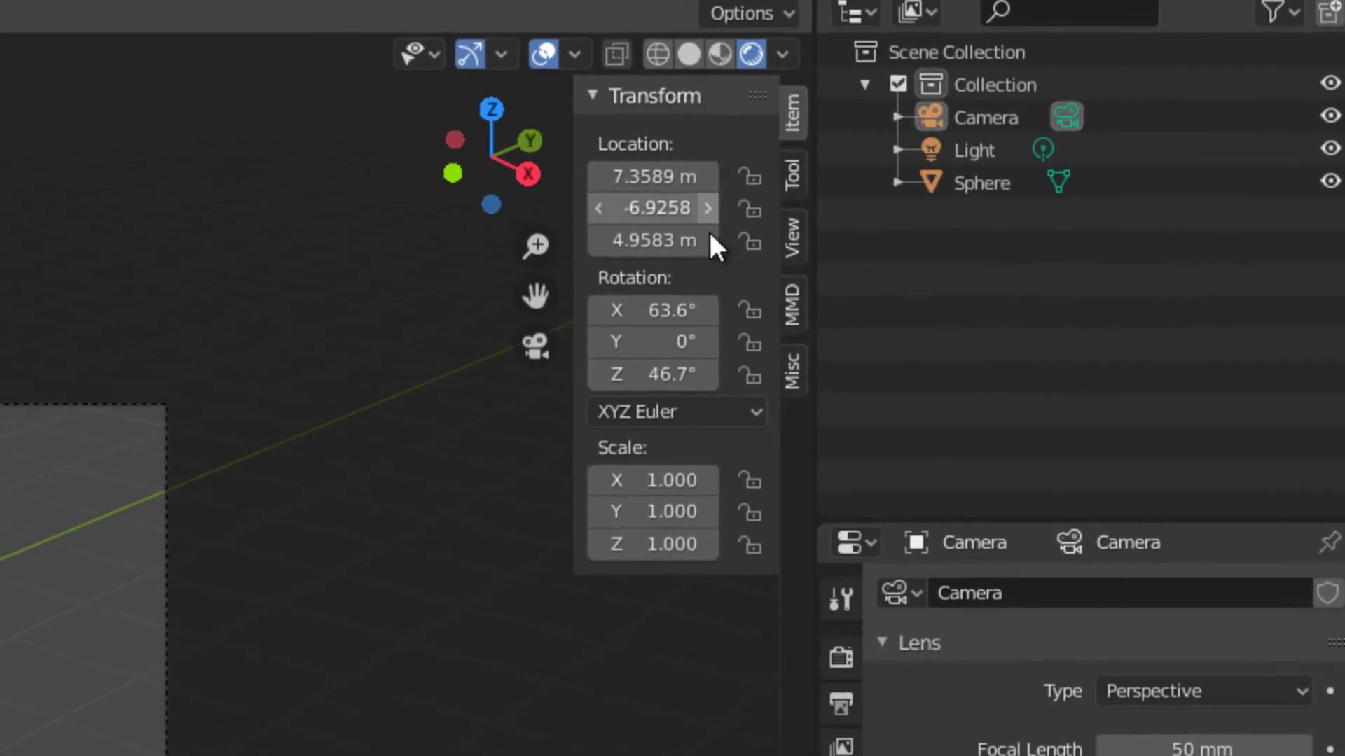
Step: Set the camera's X location to 0 m and its Y location to -5 m
click(621, 194)
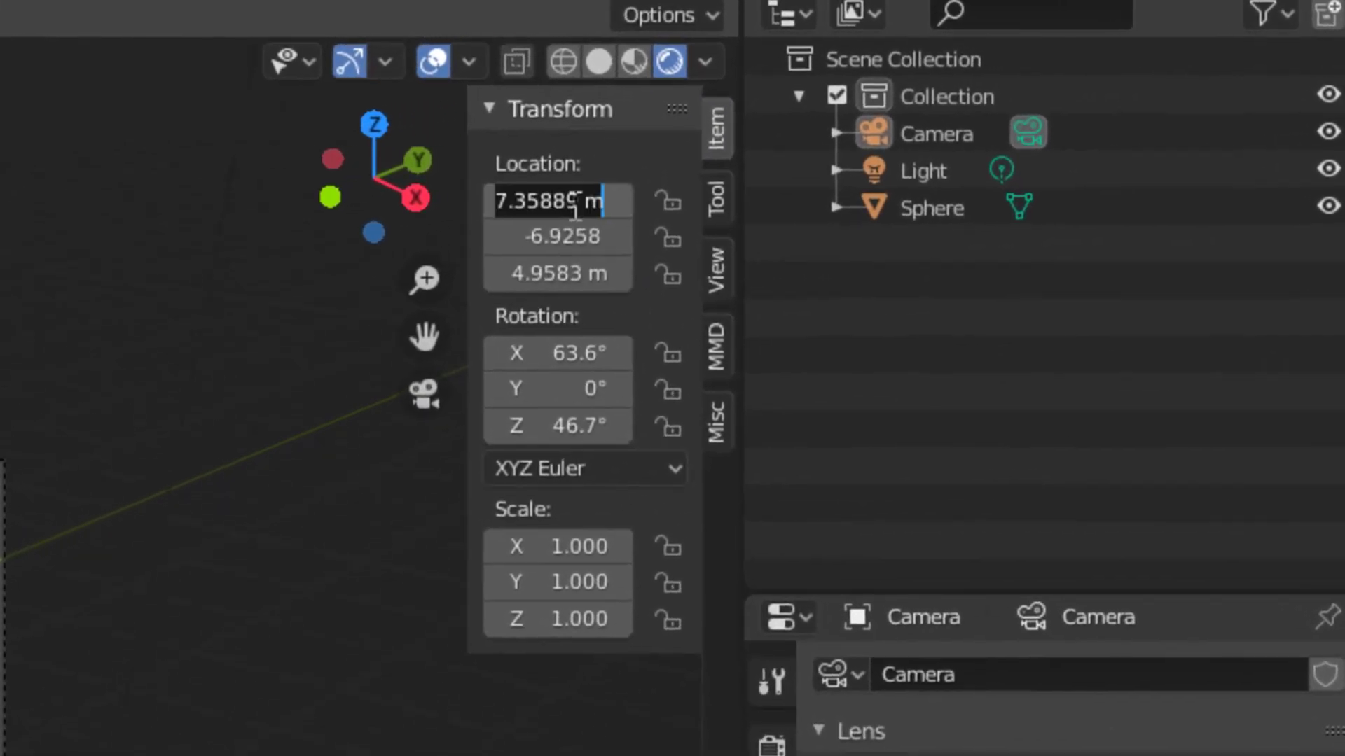
text(0)
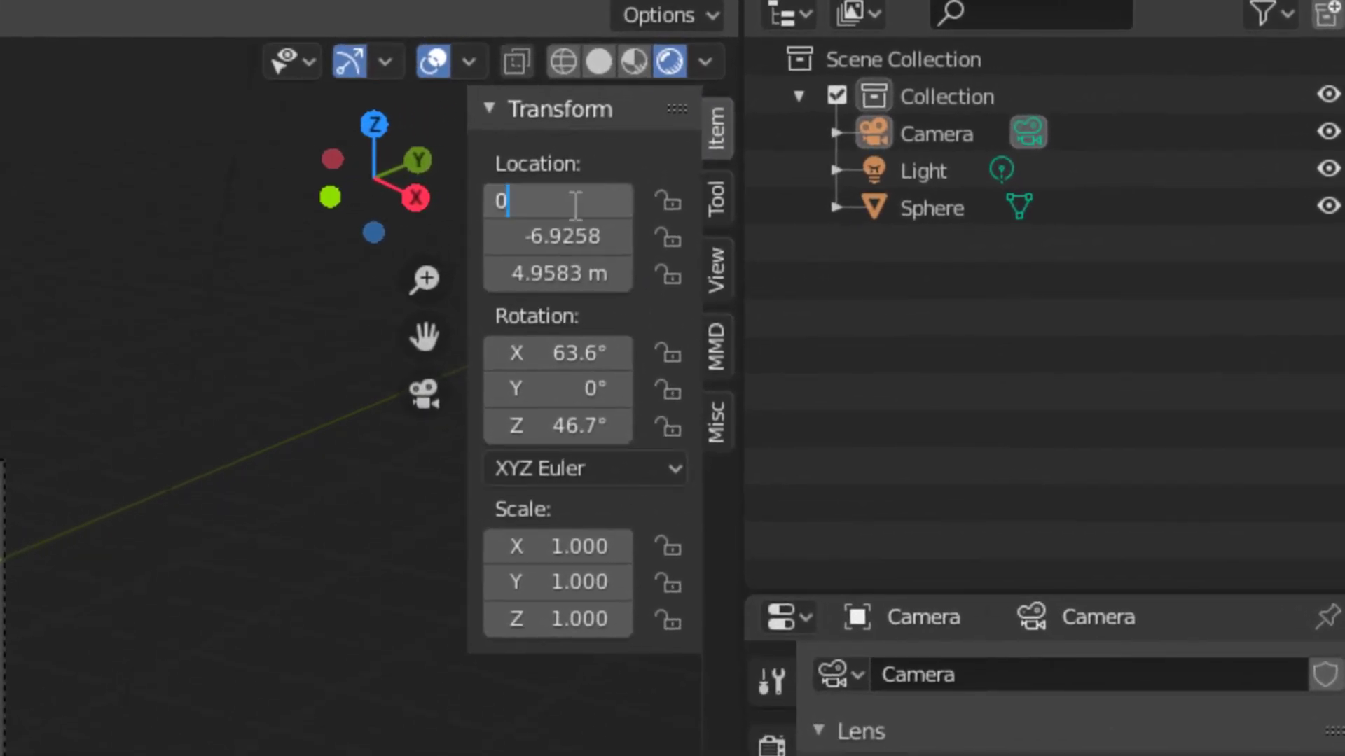
key(Return)
click(567, 238)
text(-)
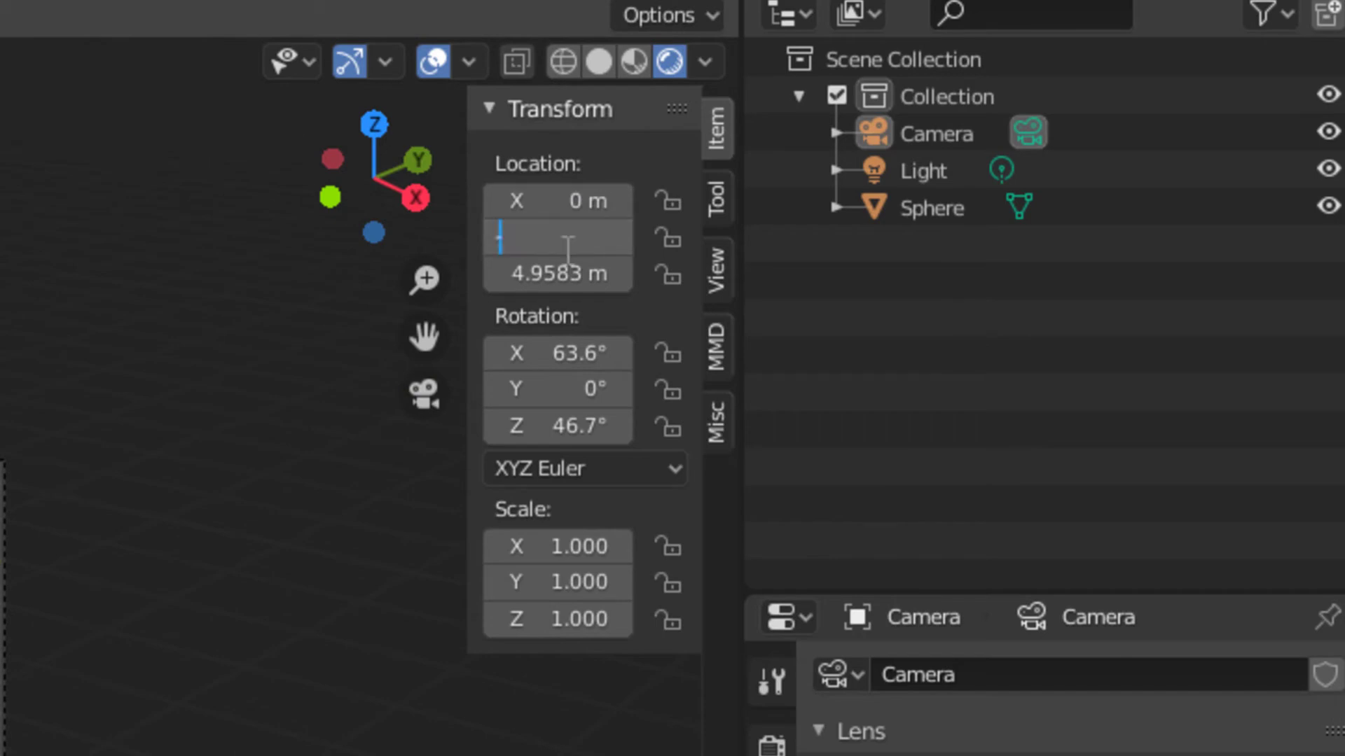
text(5)
key(Return)
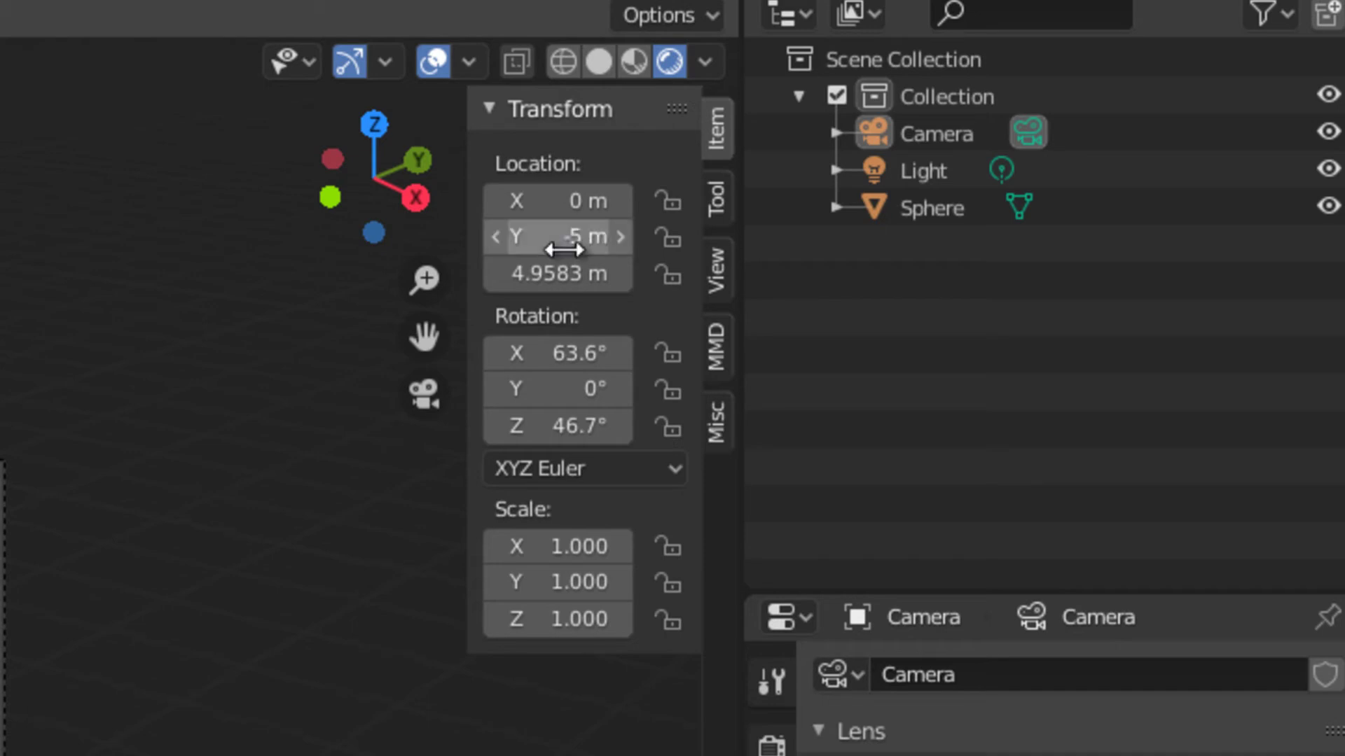
Step: Set the camera's Z location to 0 m
click(570, 275)
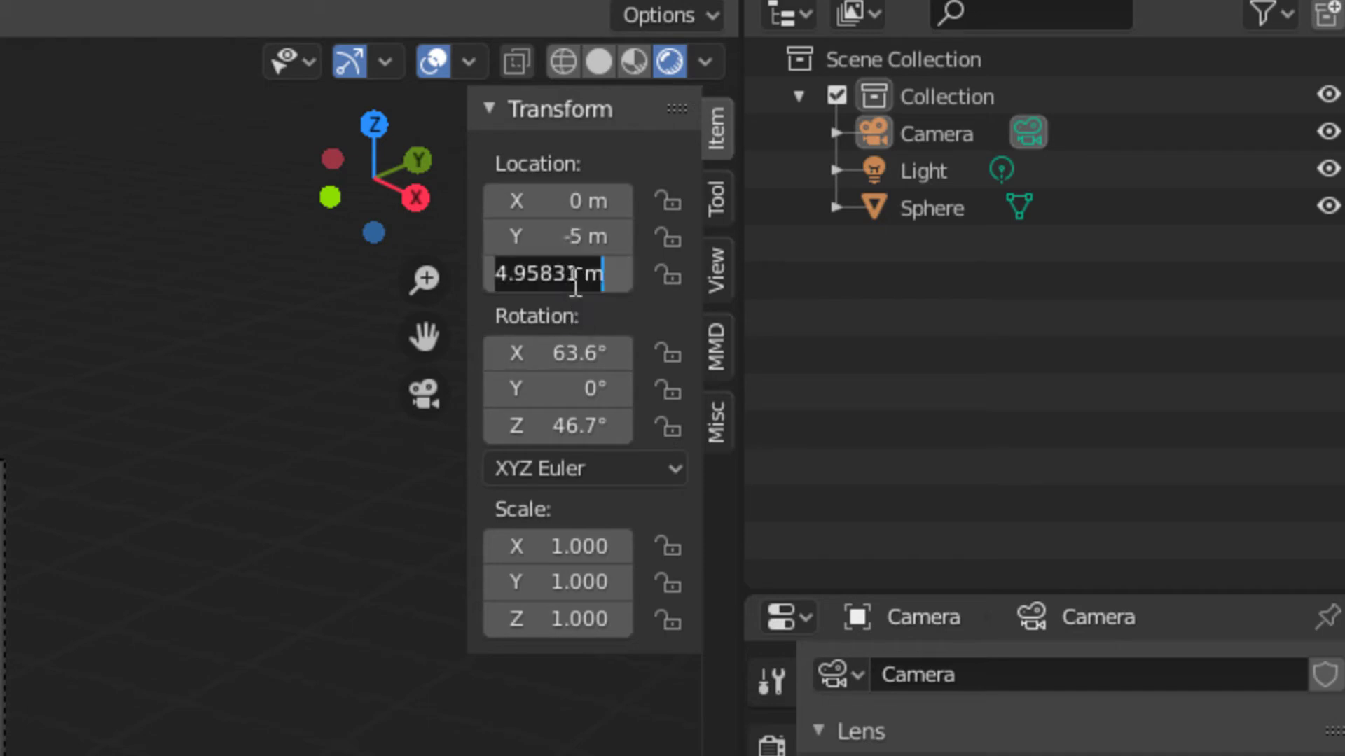
click(575, 276)
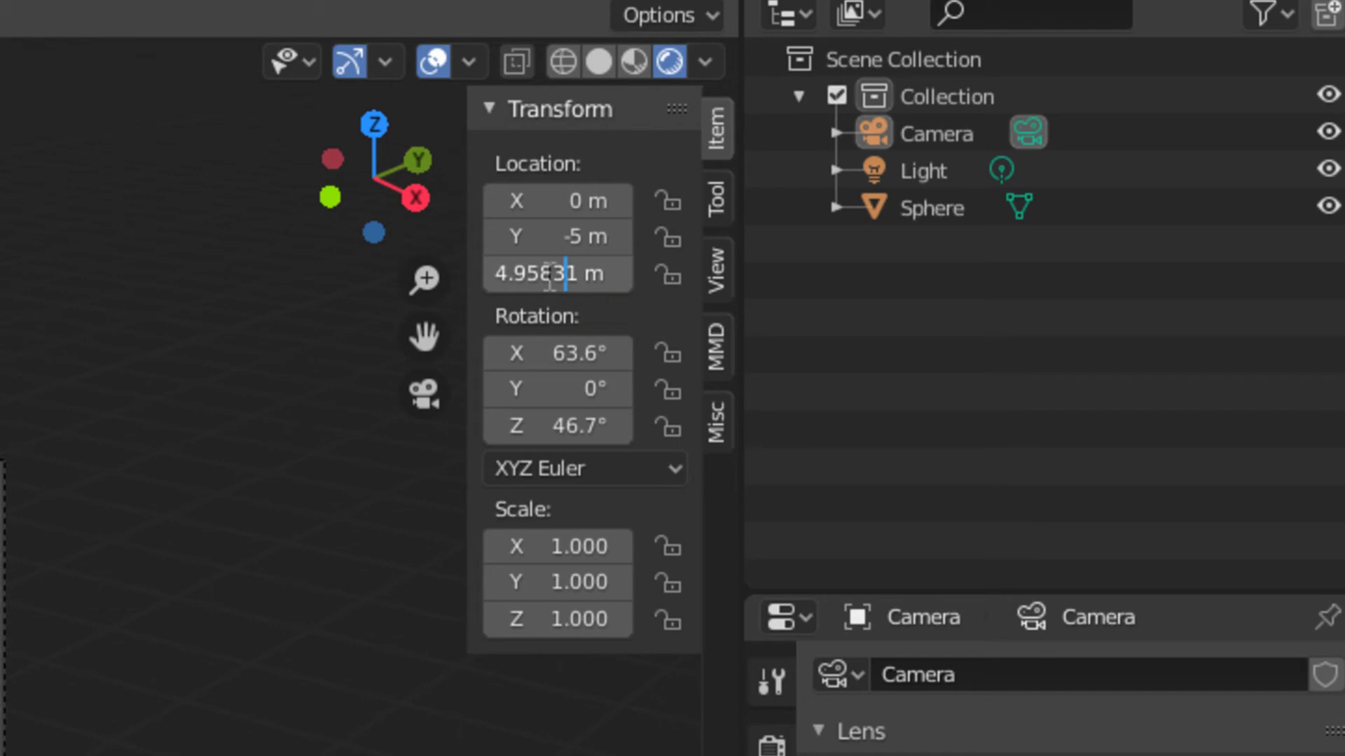
double_click(547, 273)
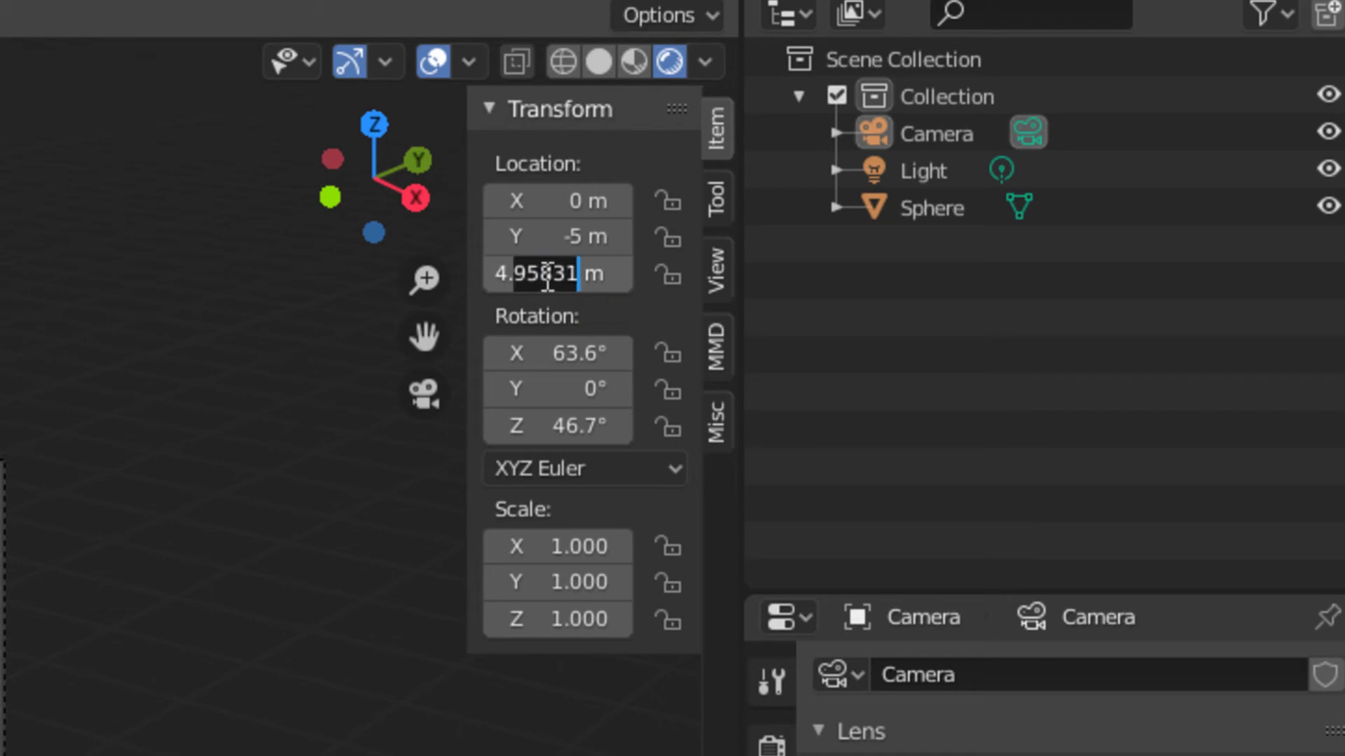
text(0)
key(BackSpace)
key(BackSpace)
key(BackSpace)
text(0)
key(Return)
Step: Set the camera's X rotation to 90° and its Z rotation to 0°
click(549, 354)
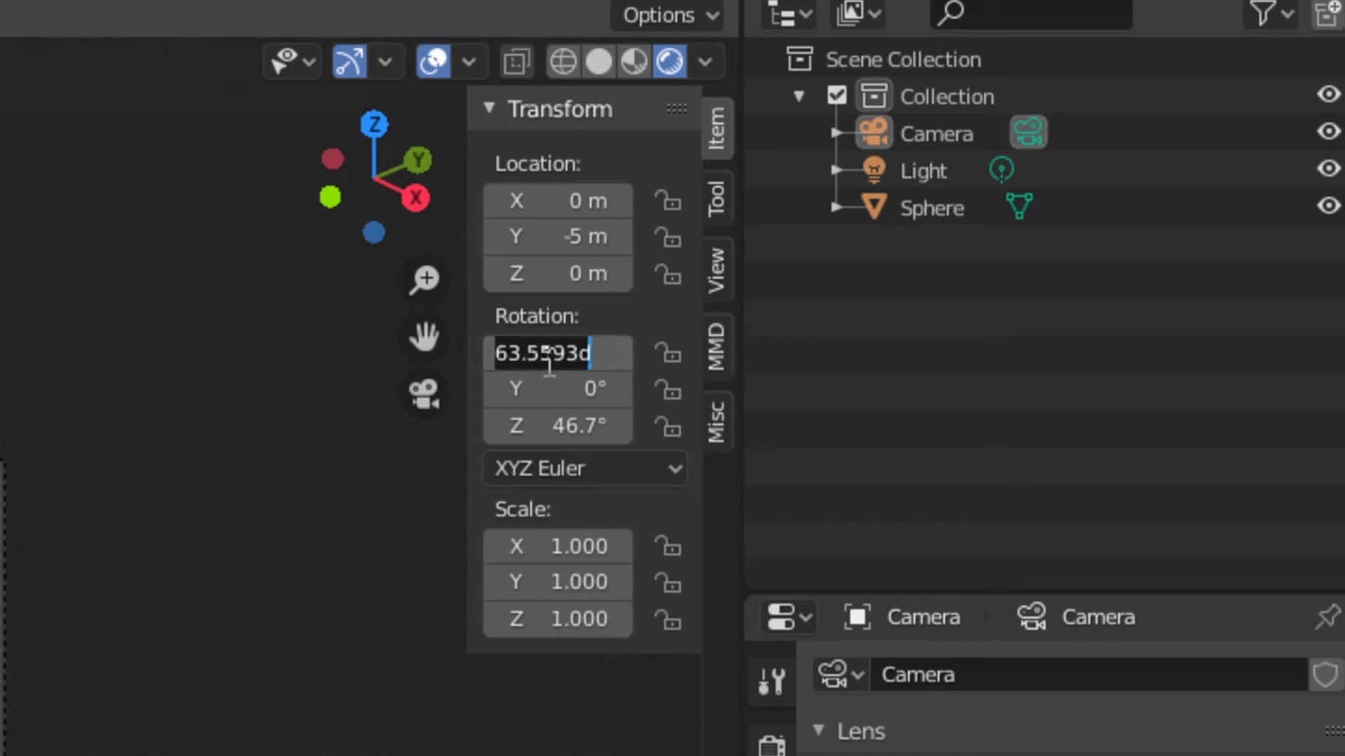
text(90)
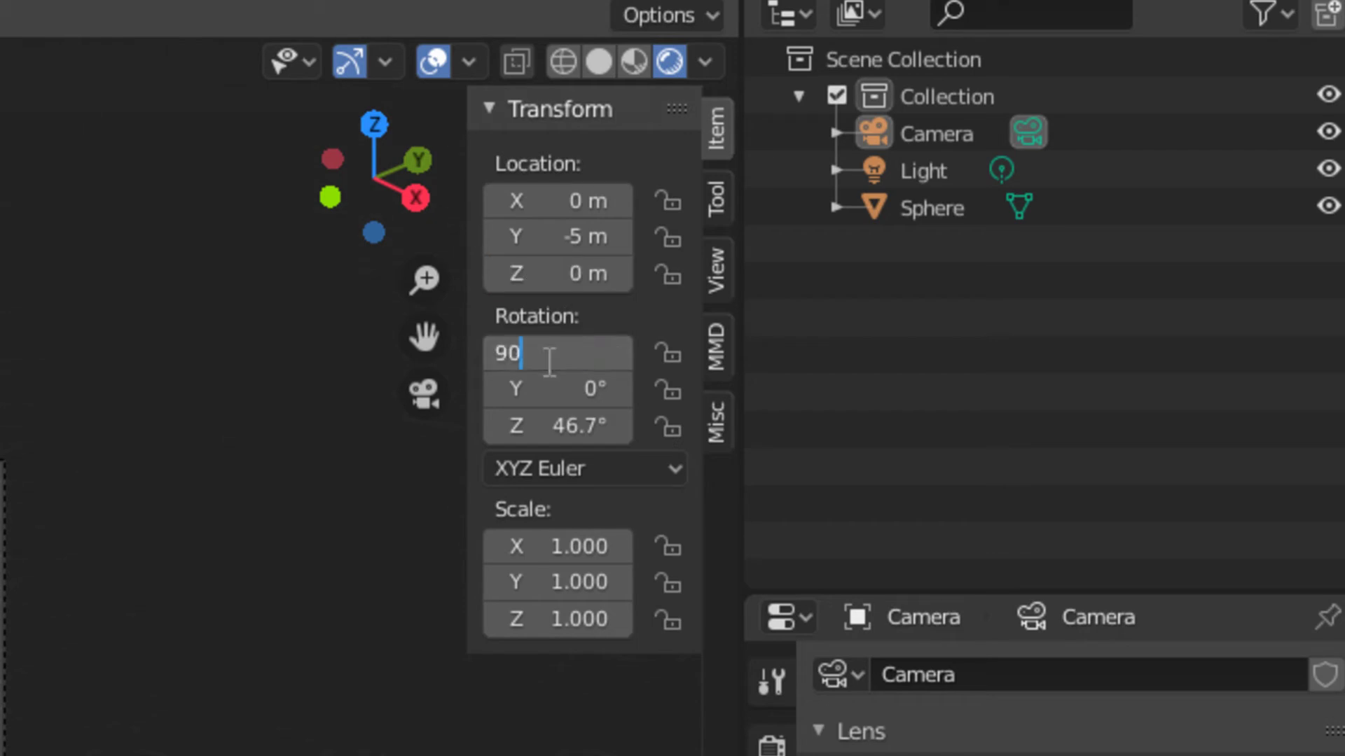
key(Return)
click(560, 429)
text(0)
key(Return)
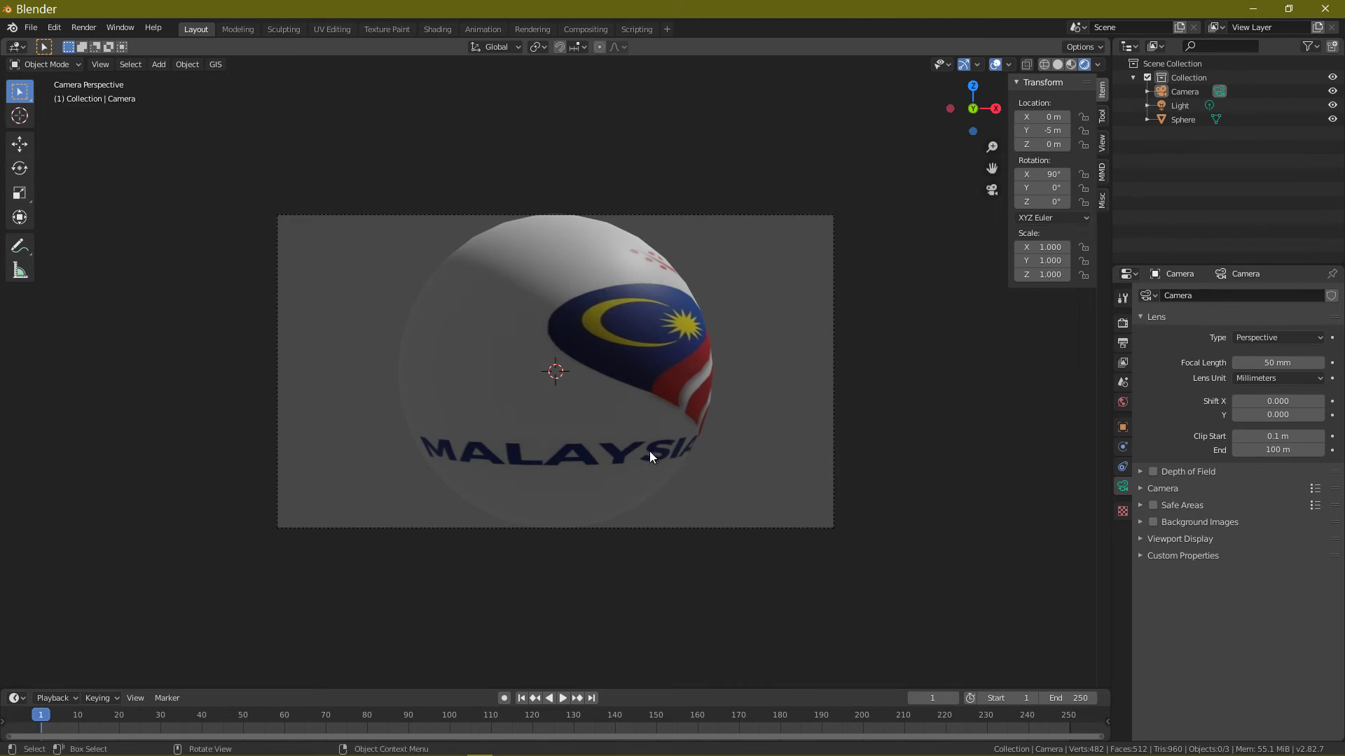
Step: Rotate the sphere about -53° around the global Z axis so the logo faces the camera
click(584, 358)
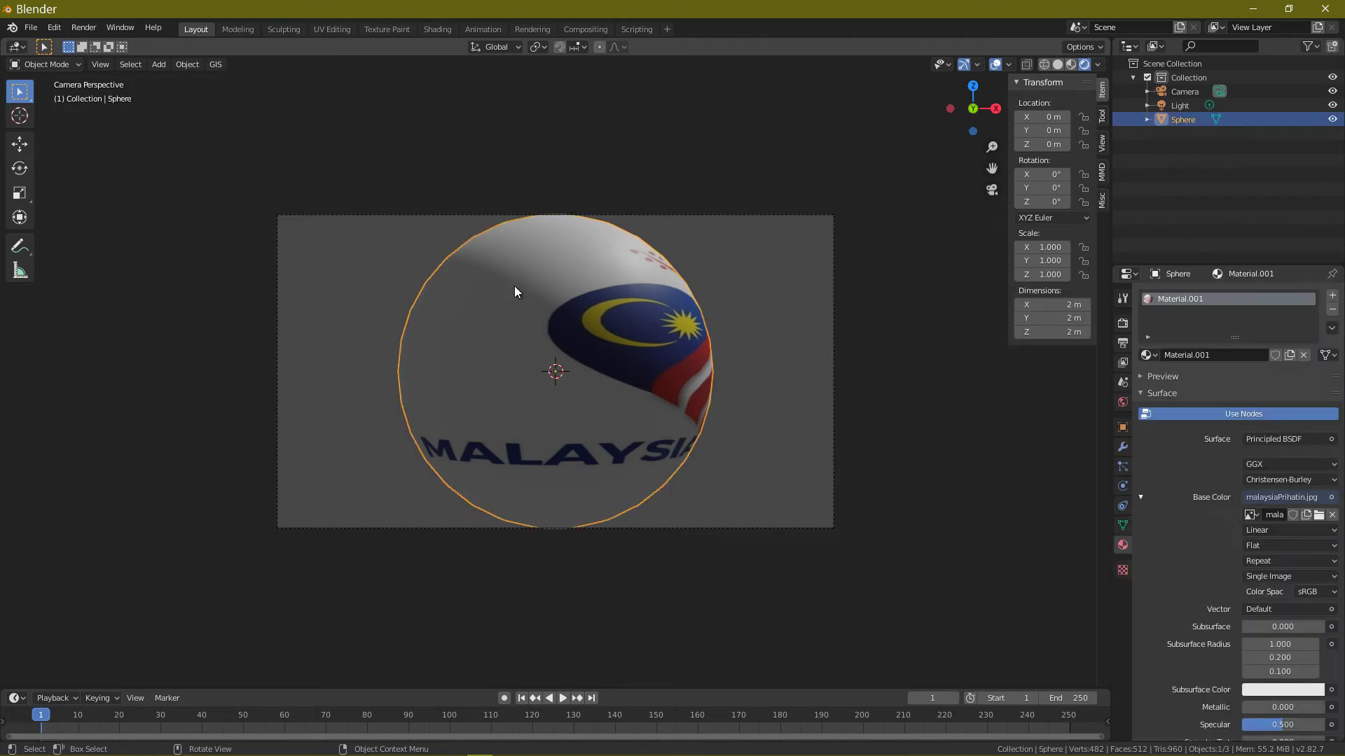
key(r)
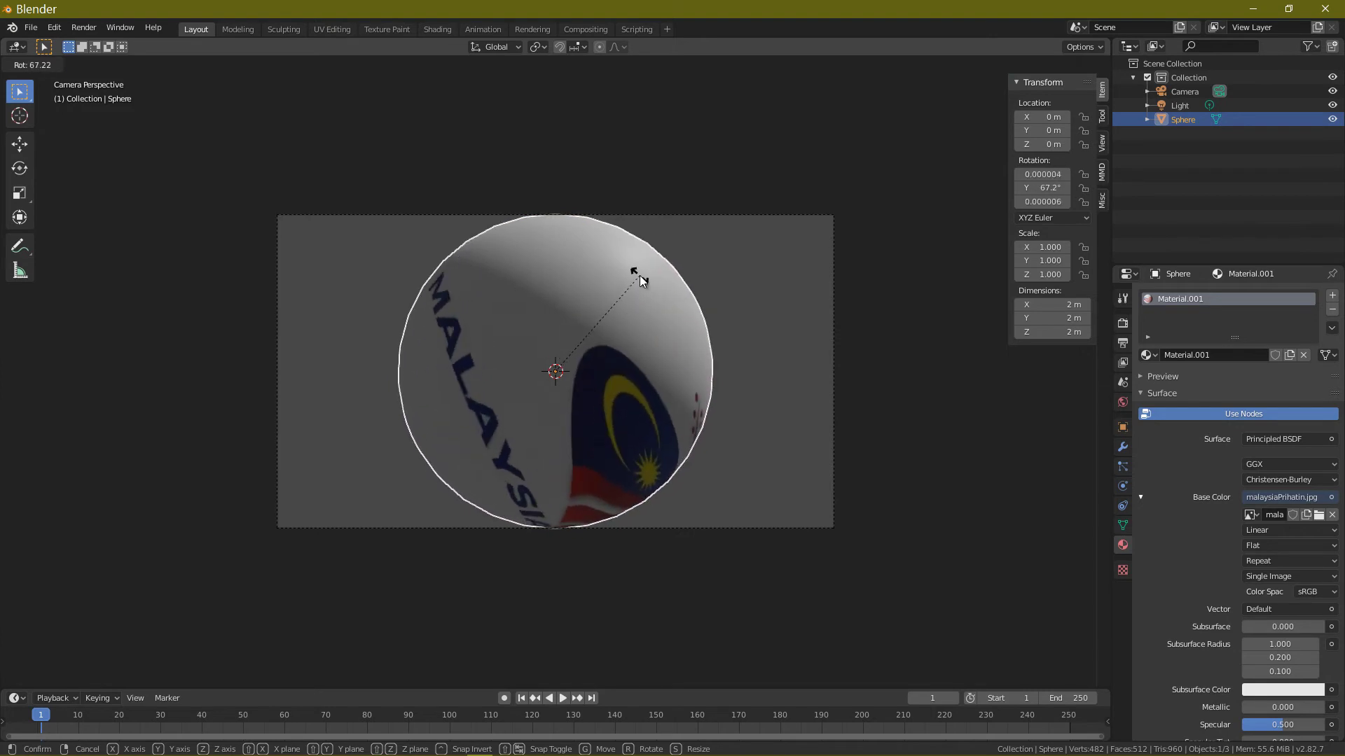
key(z)
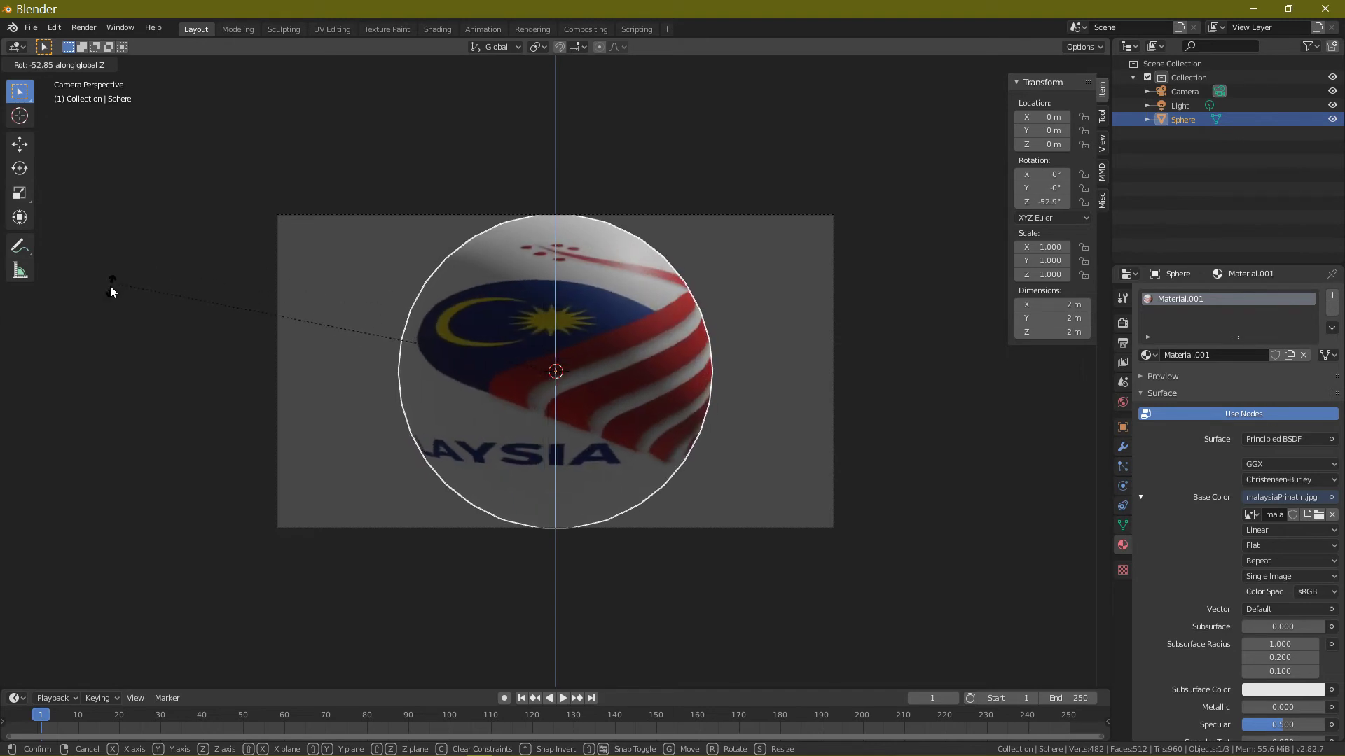
click(107, 288)
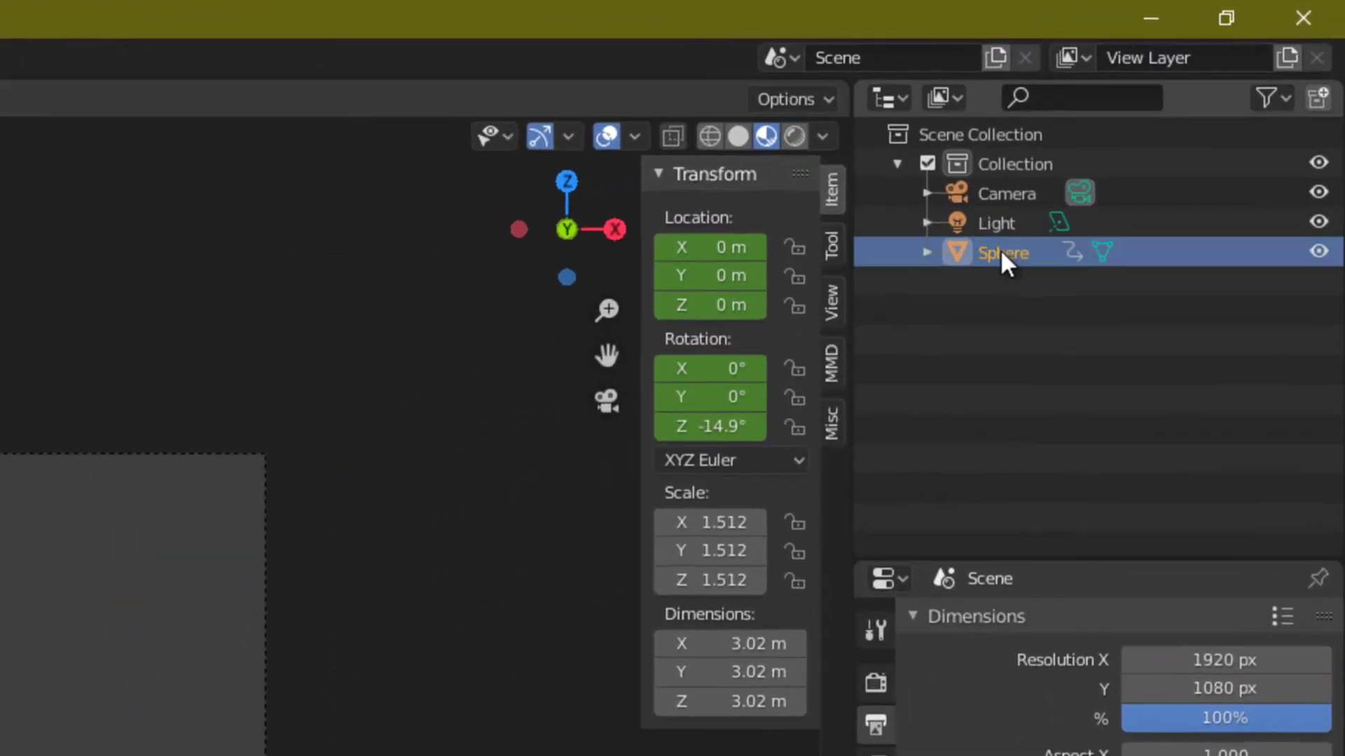
Step: Select the light and examine its transform values and its placement relative to the camera and sphere
click(994, 229)
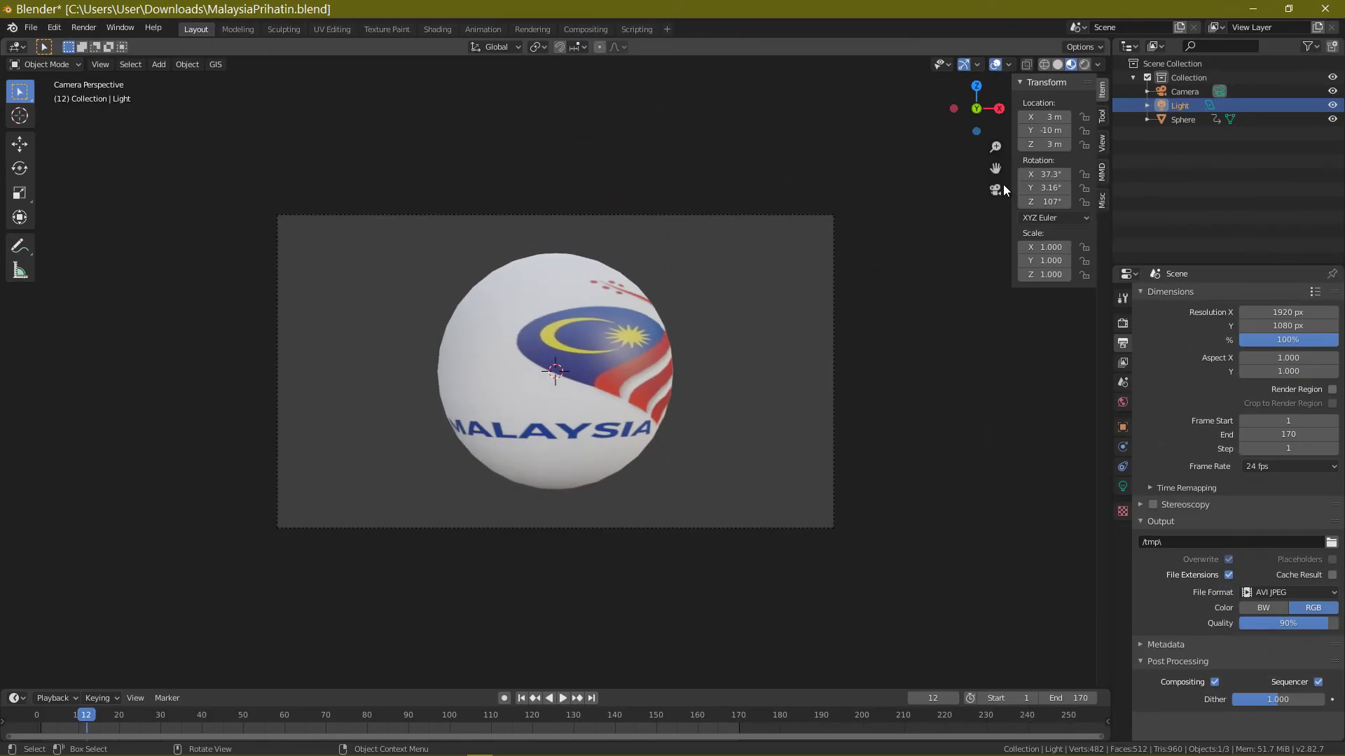
click(696, 352)
scroll(401, 273, down, 6)
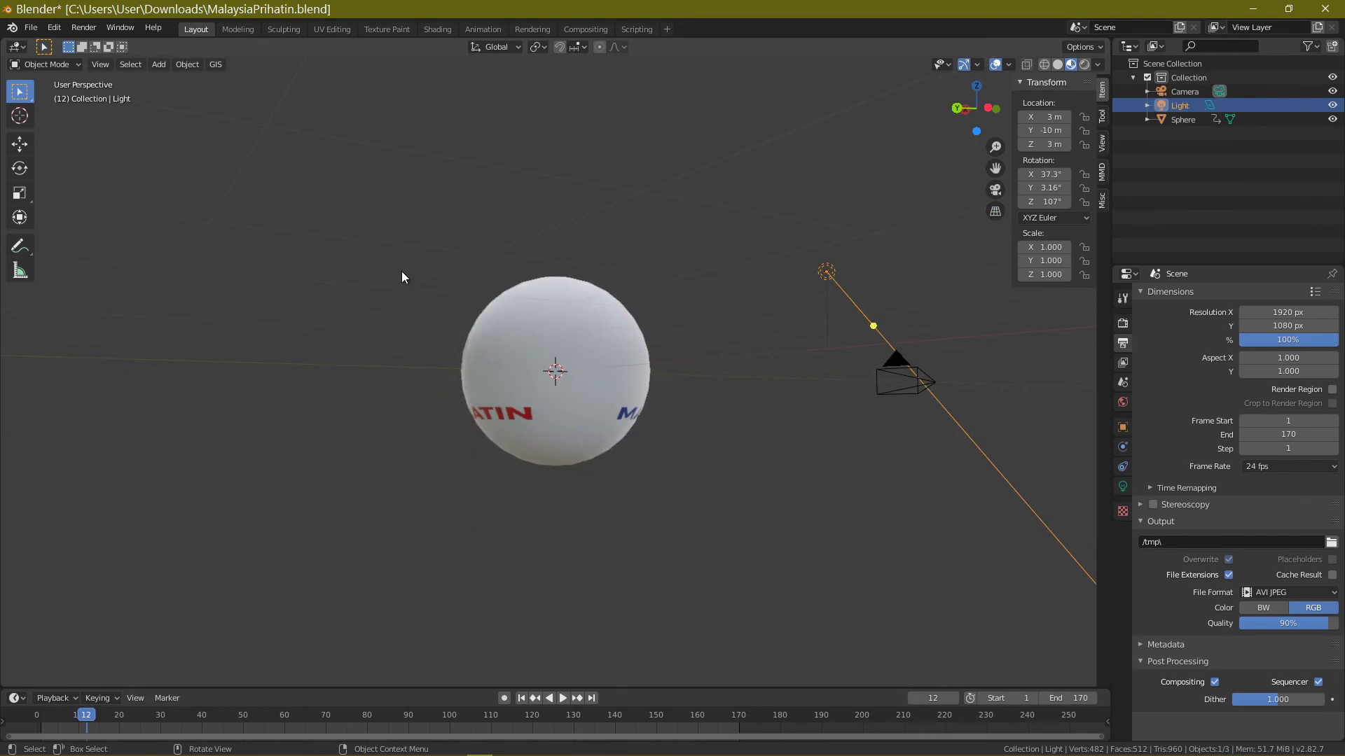
middle_drag(426, 395, 532, 393)
Step: Select the camera, examine its position and rotation relative to the sphere and return to the camera view
click(1158, 91)
middle_drag(784, 273, 624, 301)
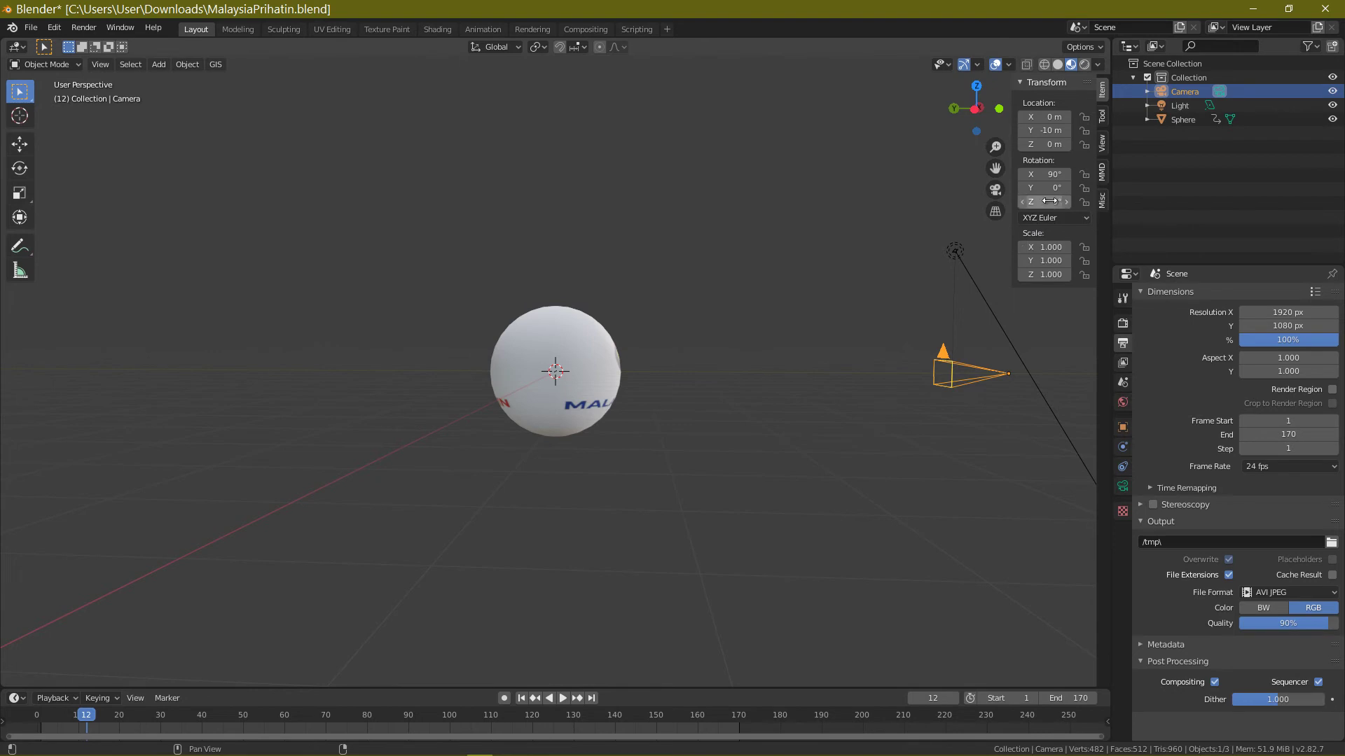
middle_drag(511, 400, 989, 393)
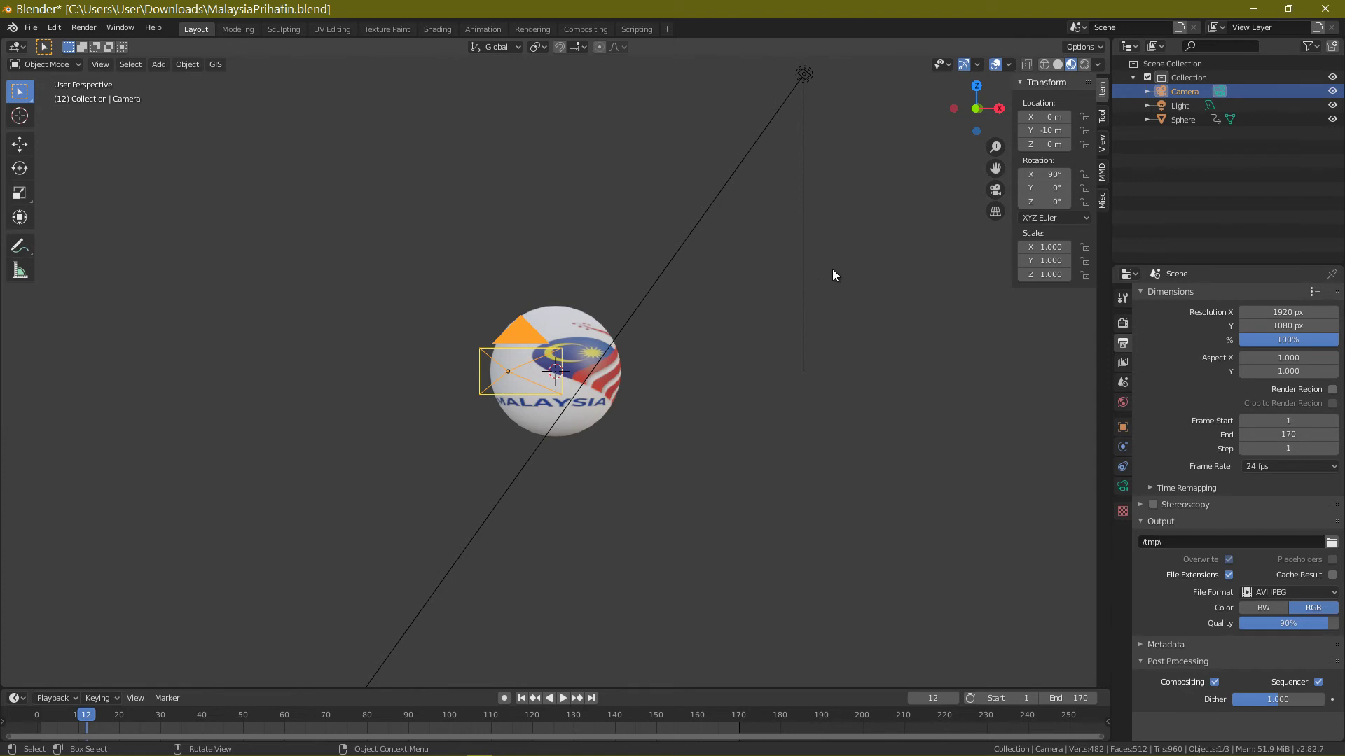
click(997, 193)
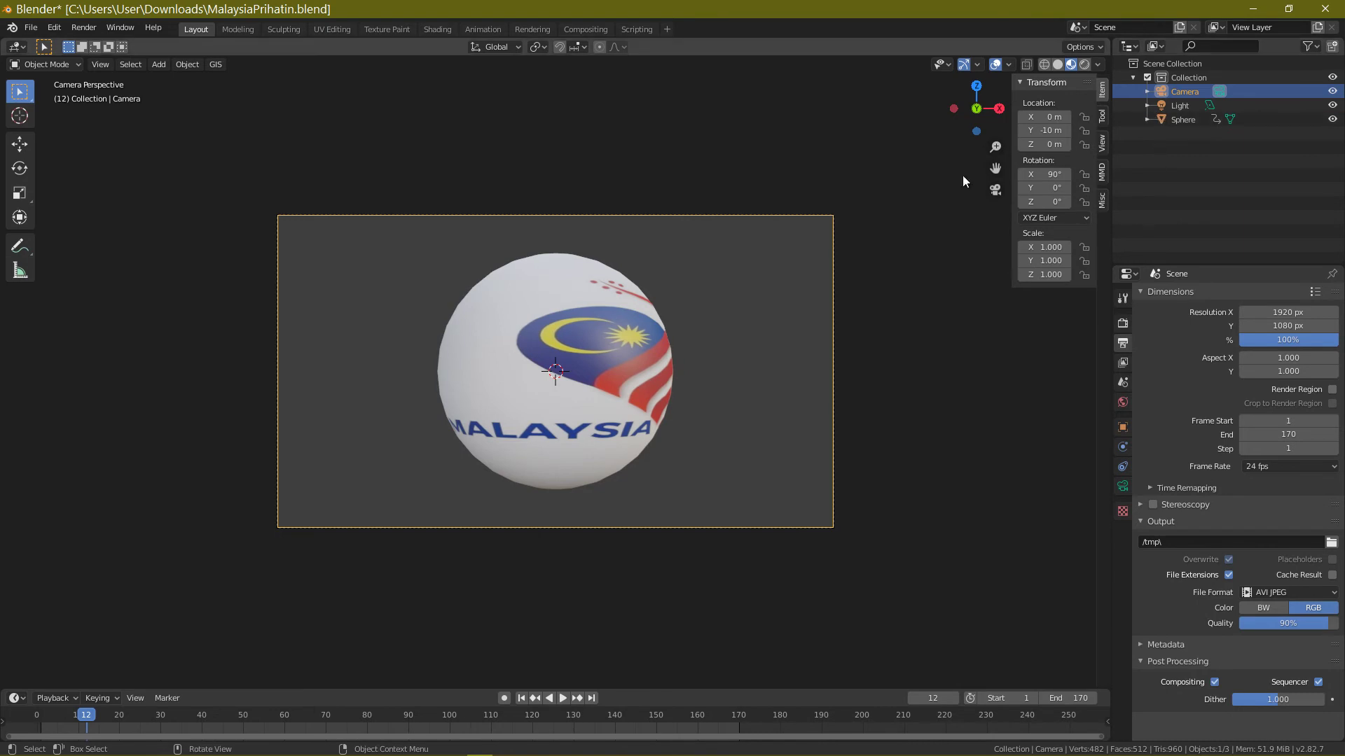
Step: Select the sphere and its keyframe at frame 170, and play the rotation animation from frame 0
click(582, 305)
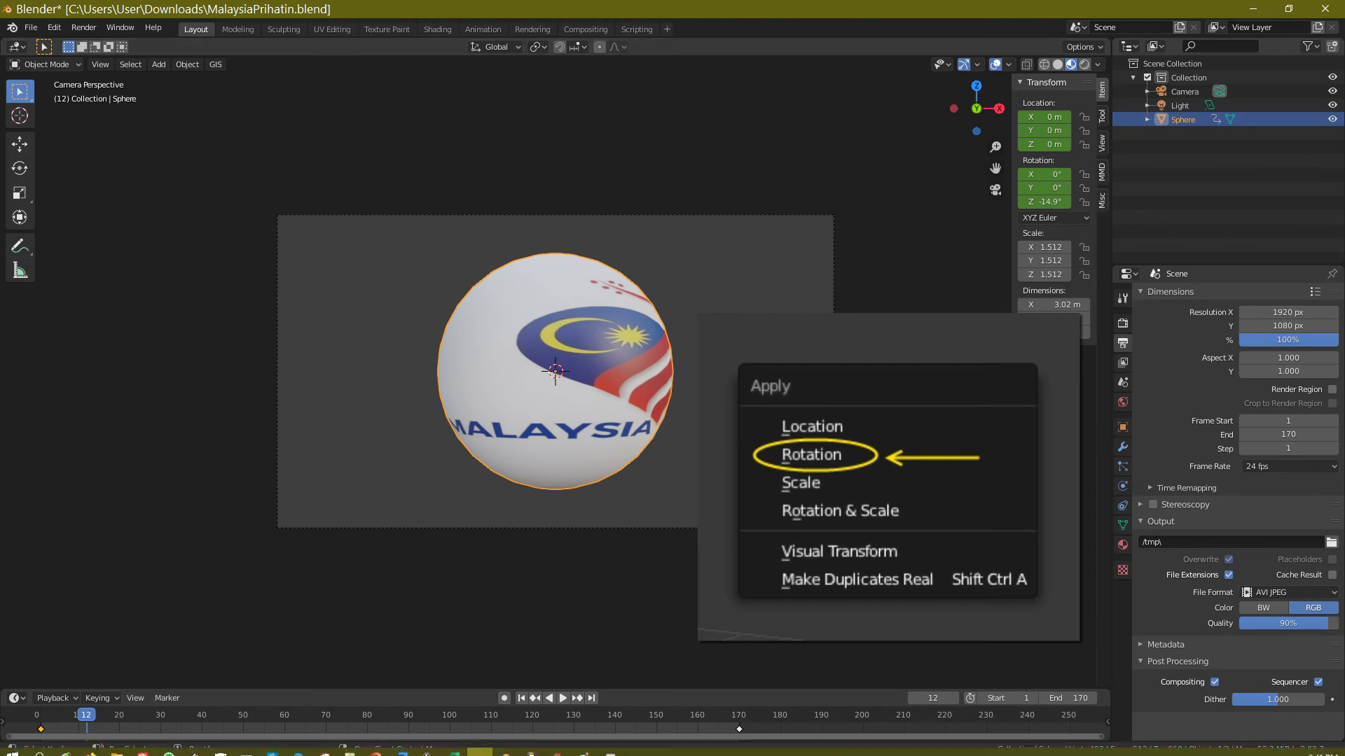
click(739, 729)
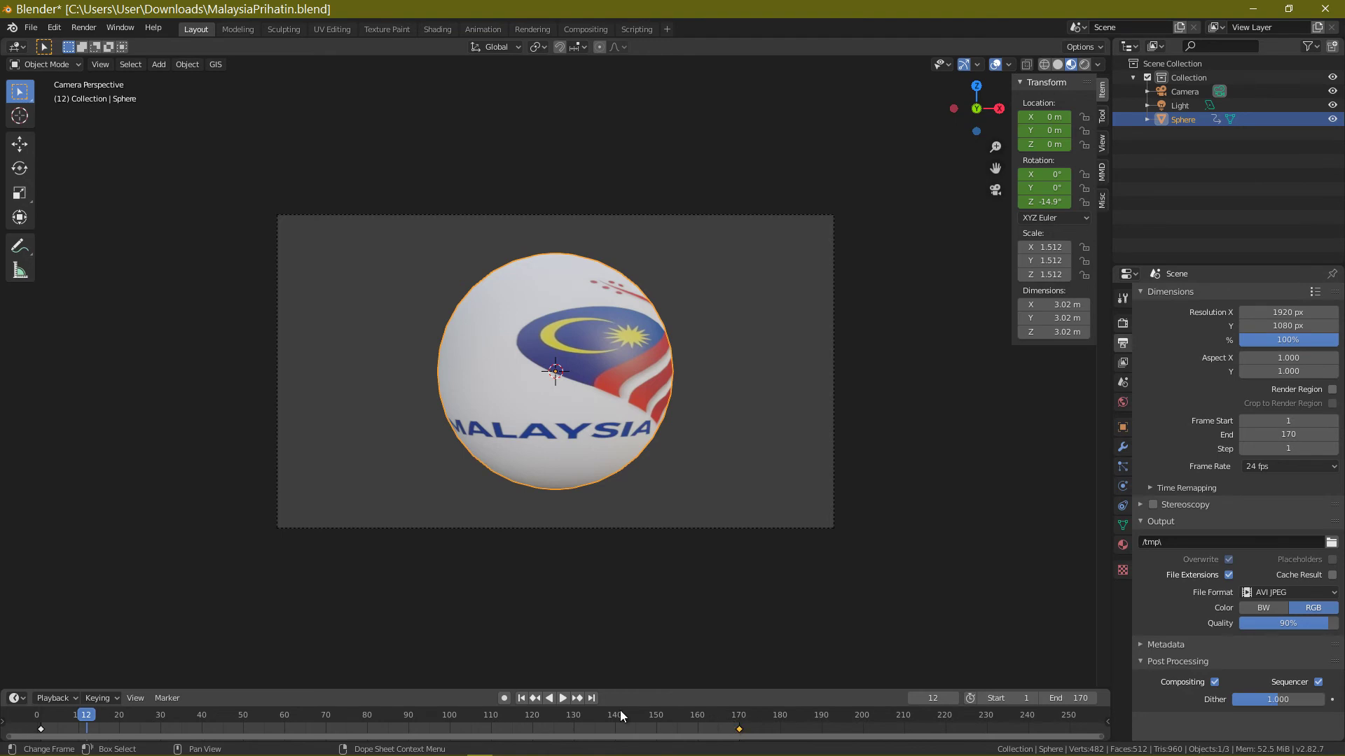
drag(86, 717, 37, 716)
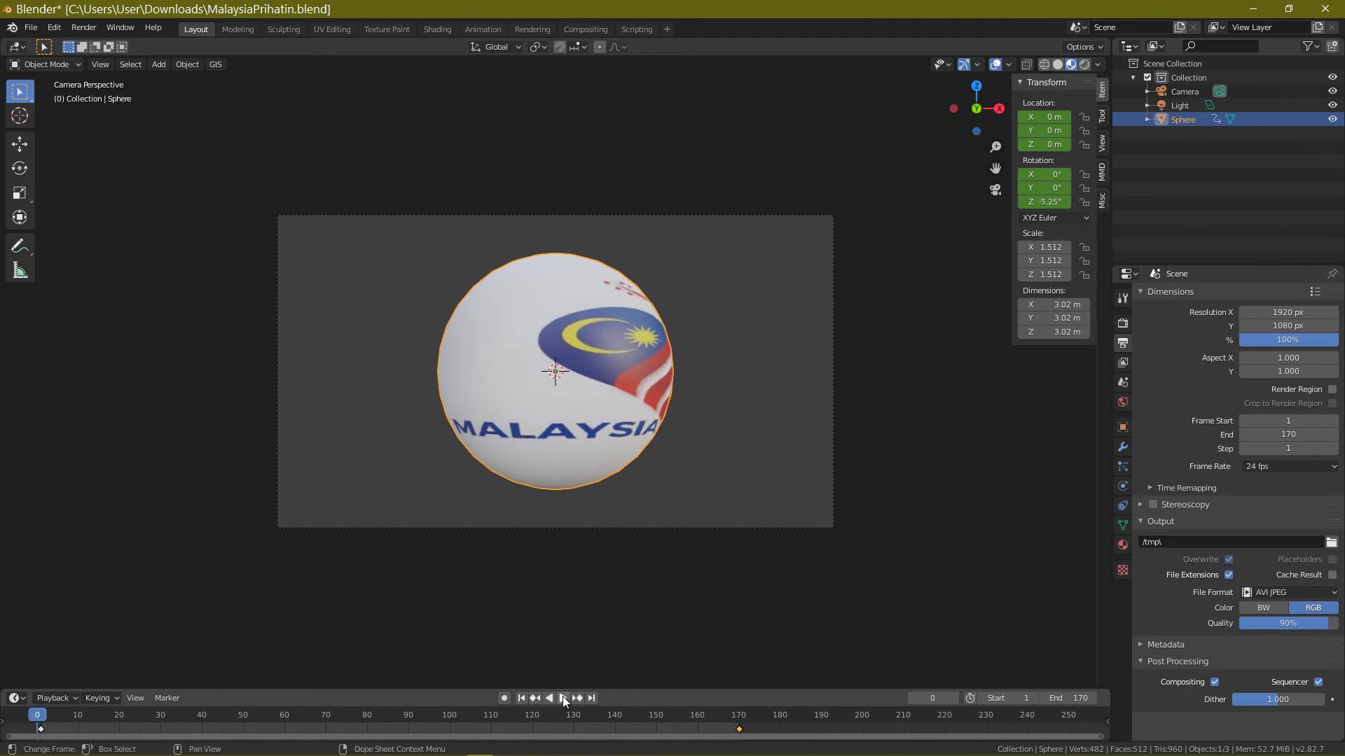
click(561, 696)
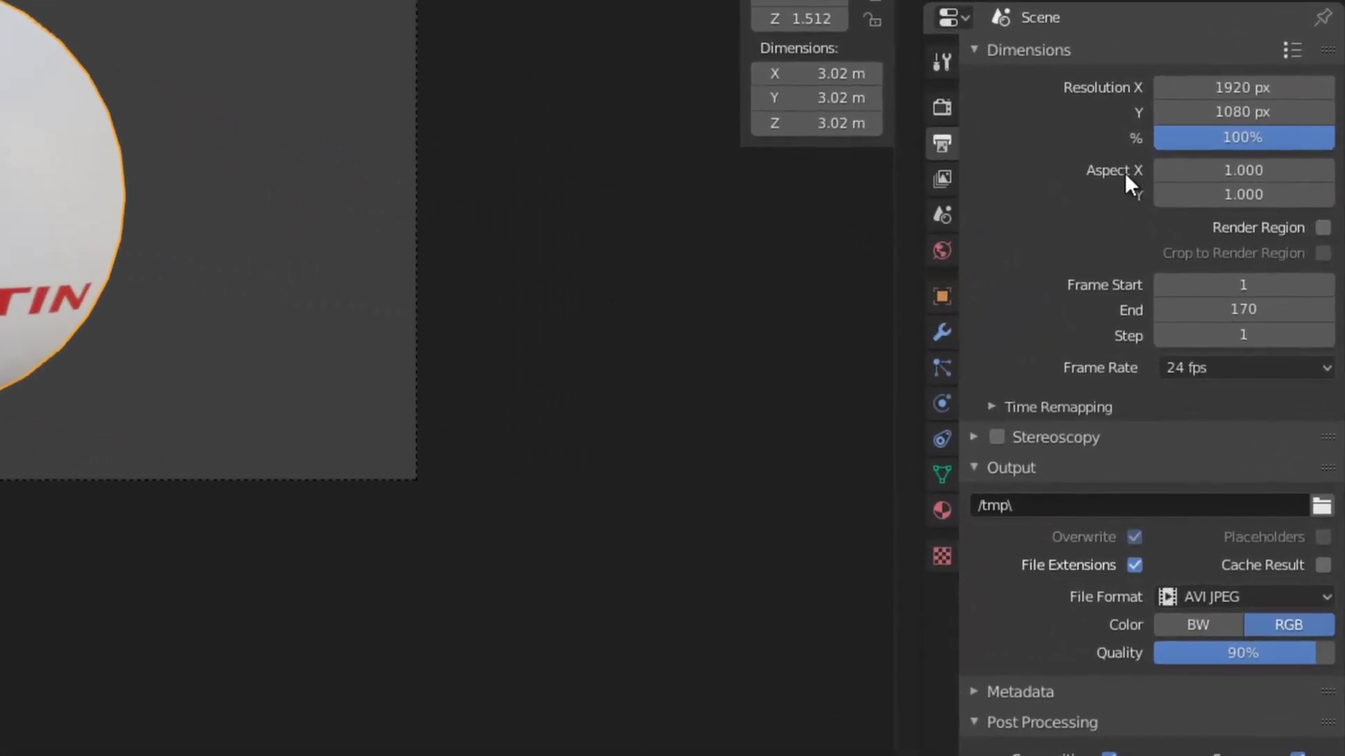
Step: Review the scene's output and render settings and set the viewport shading to Rendered to preview the transparent film
click(943, 554)
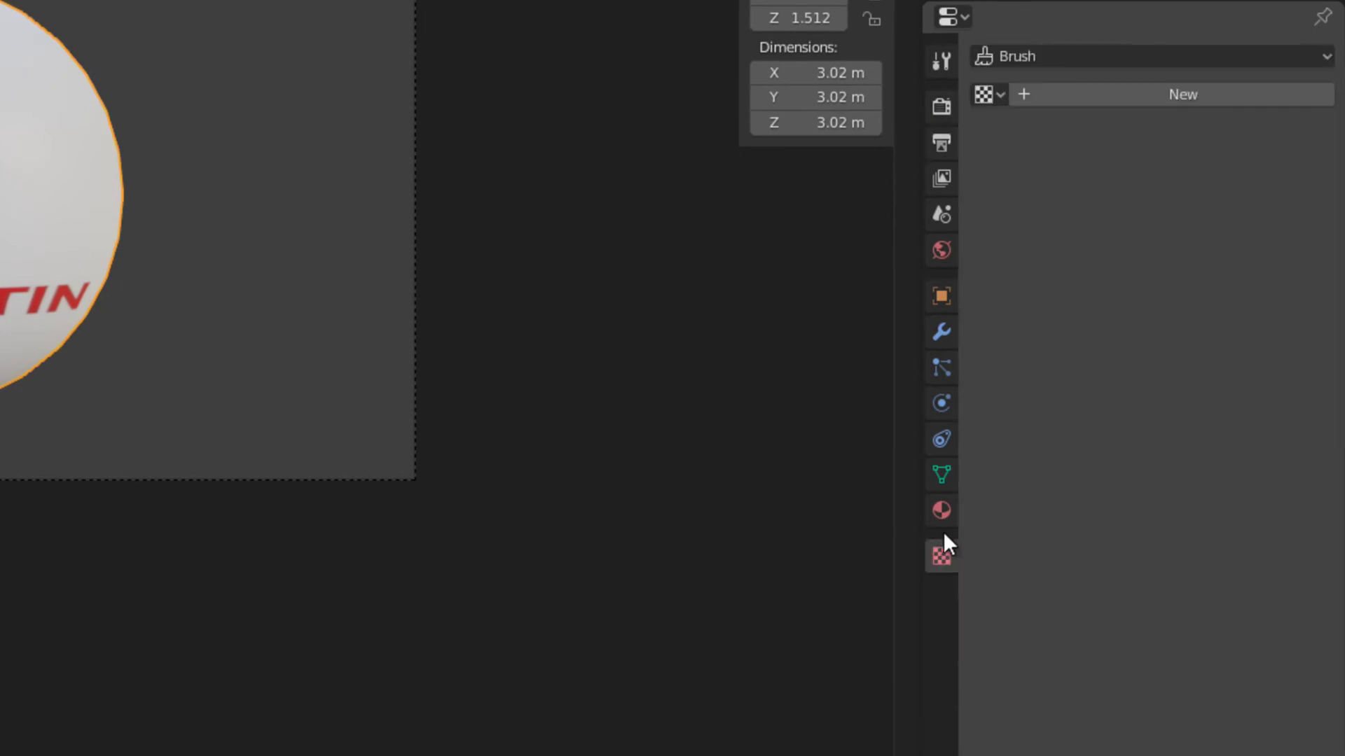
click(945, 509)
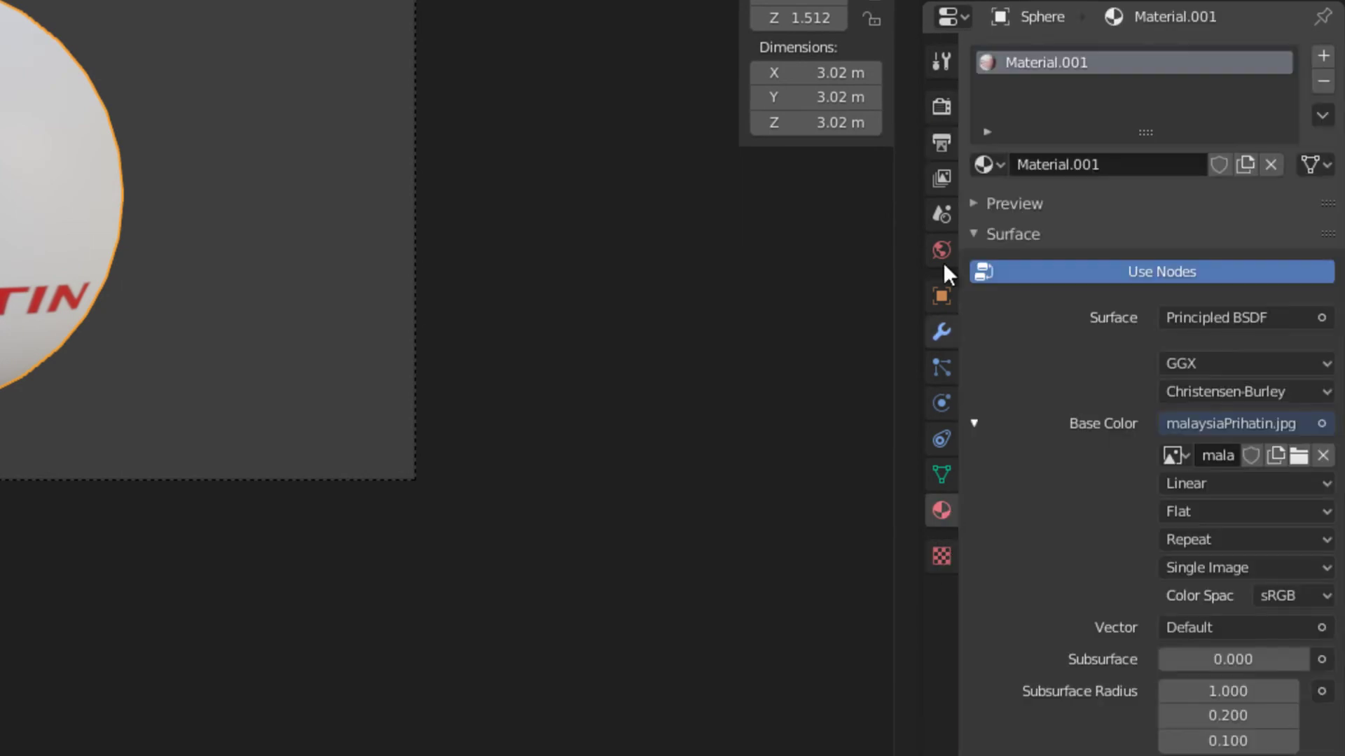
click(942, 144)
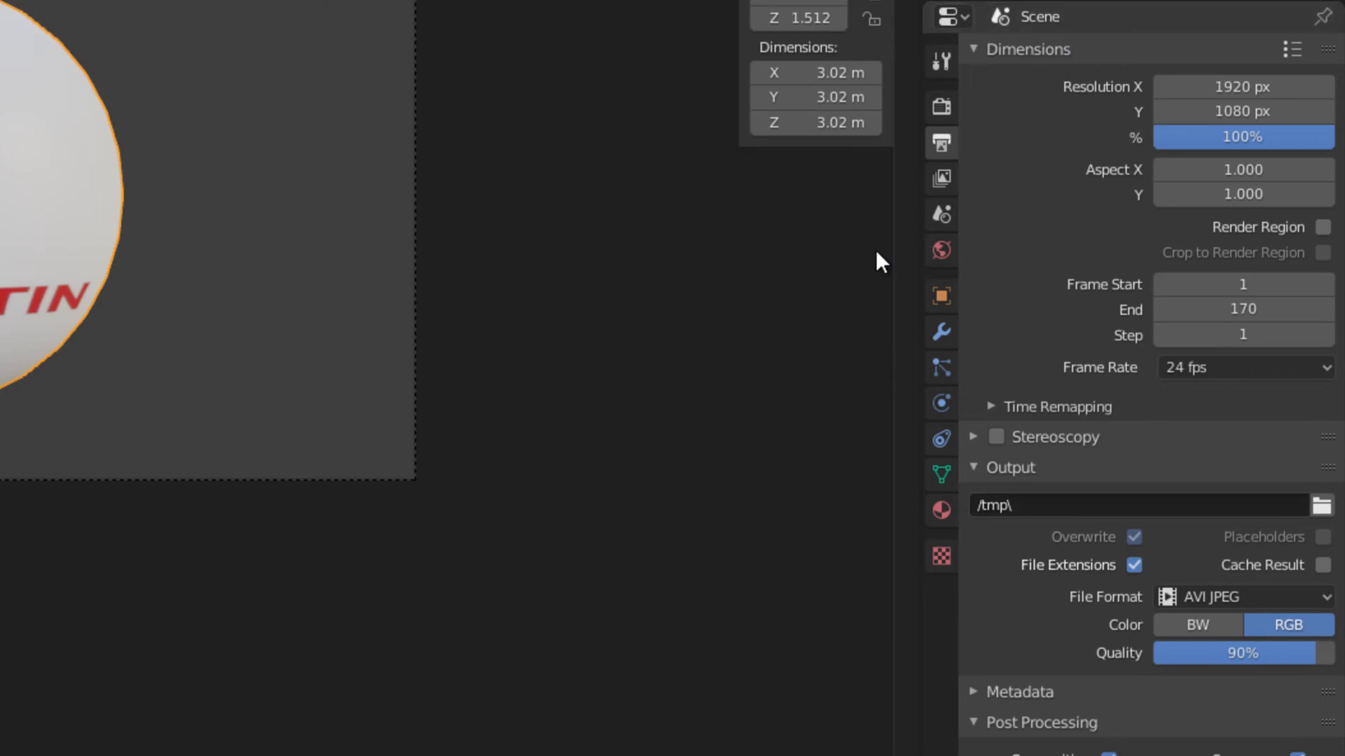
click(939, 100)
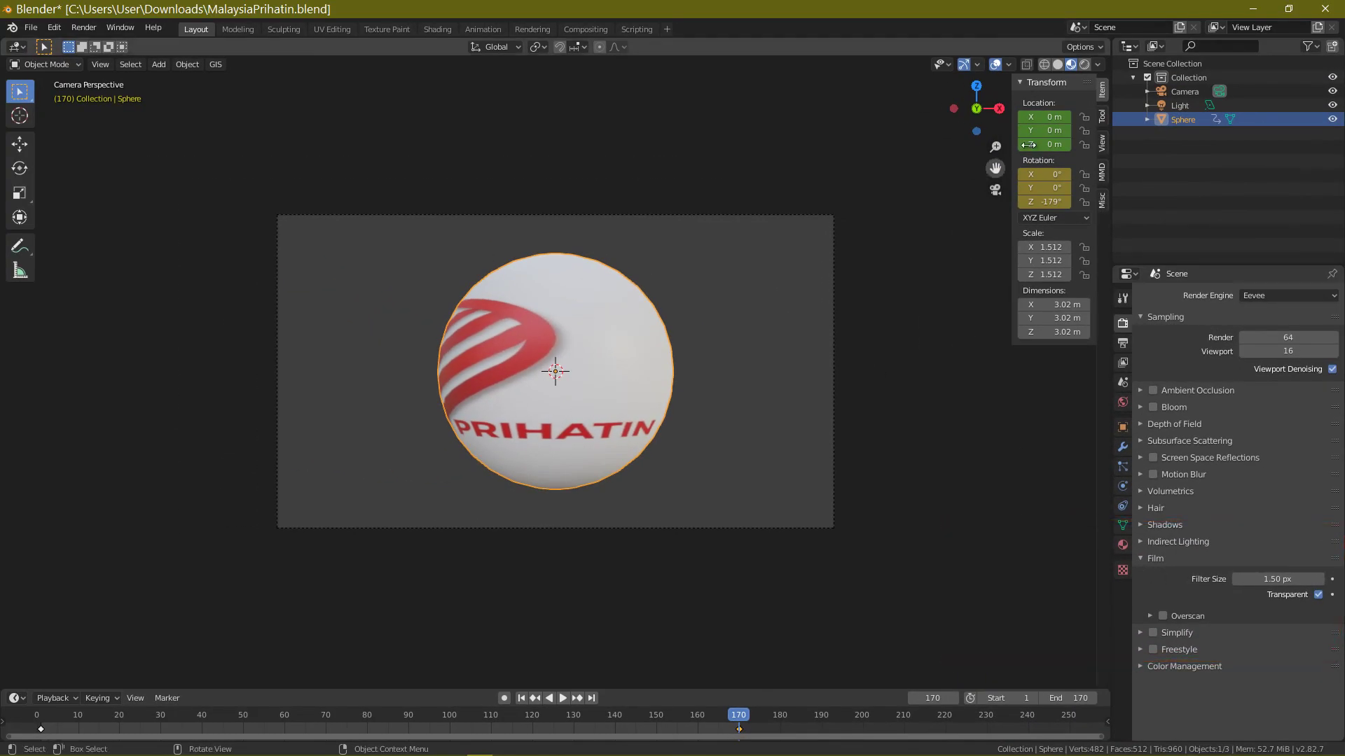
click(1084, 64)
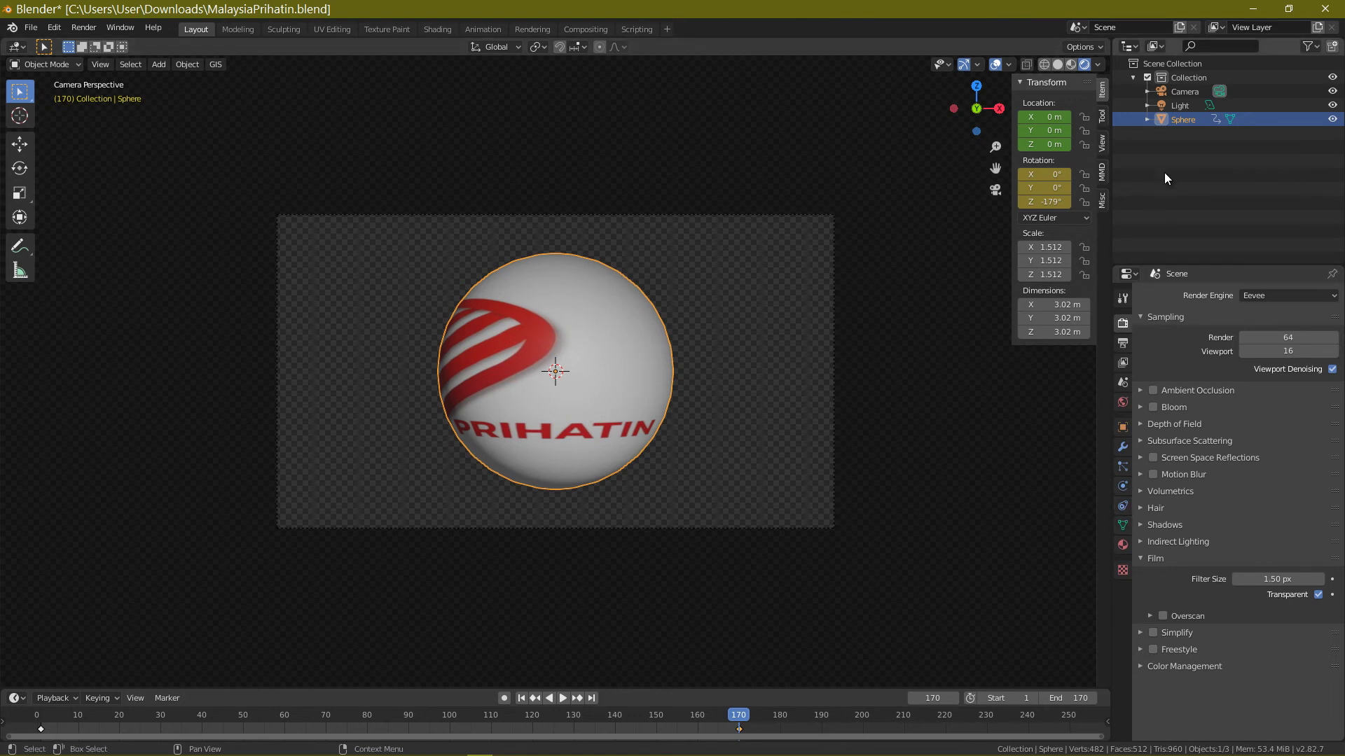
Step: Change the shape of the area light from Rectangle to Square
click(1187, 108)
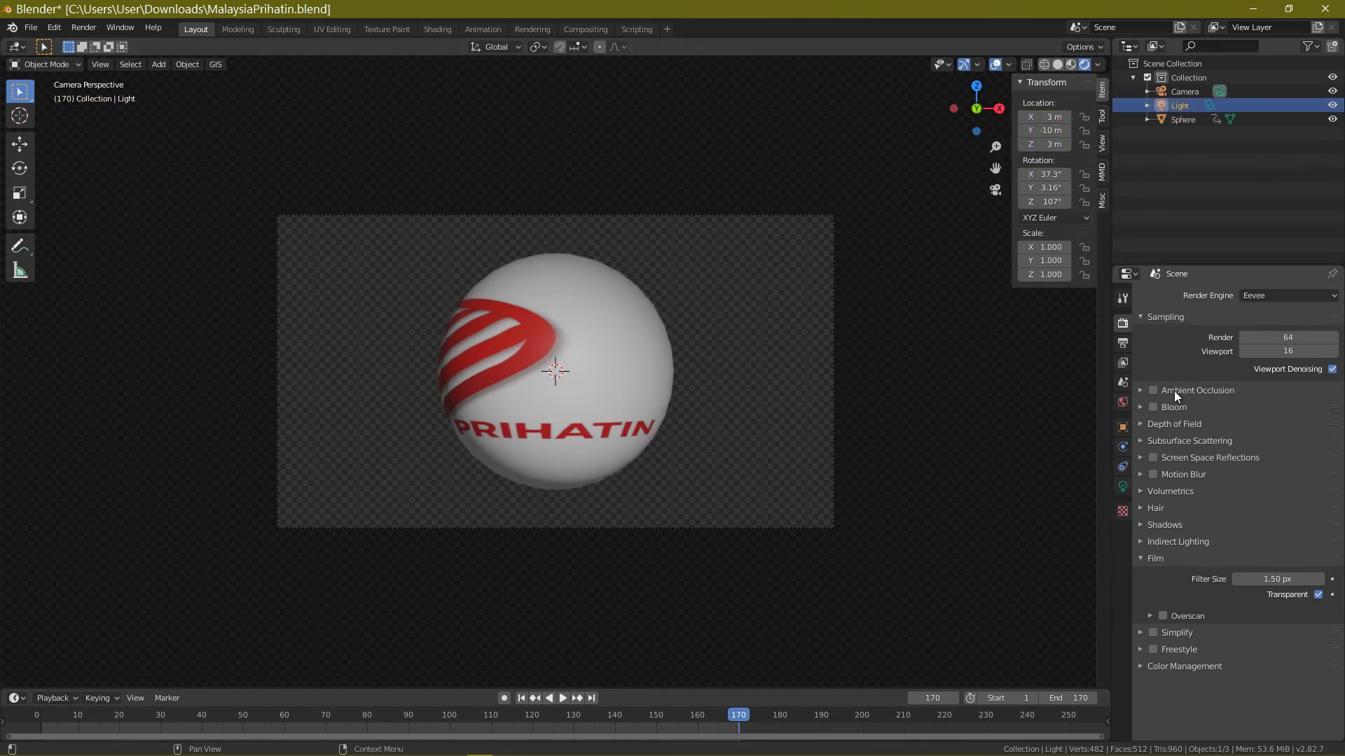
click(1122, 486)
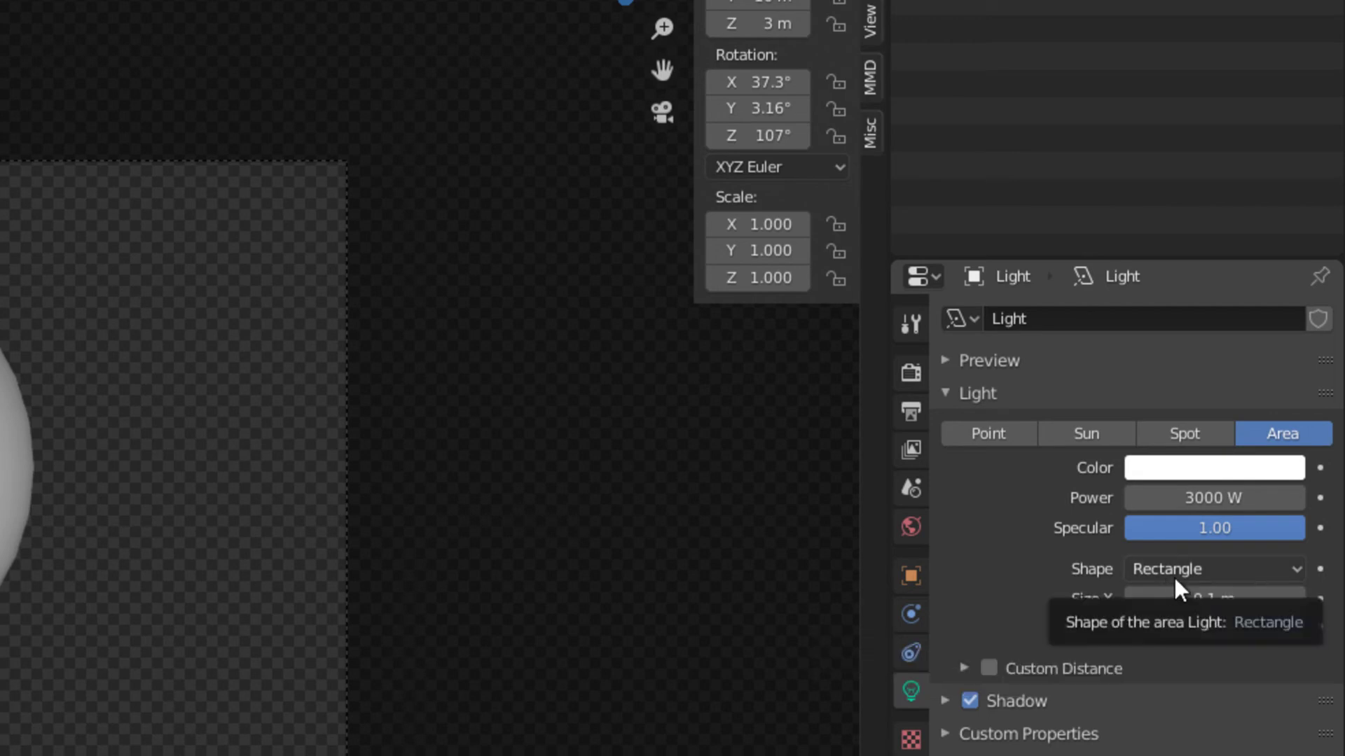
click(1195, 570)
click(1174, 599)
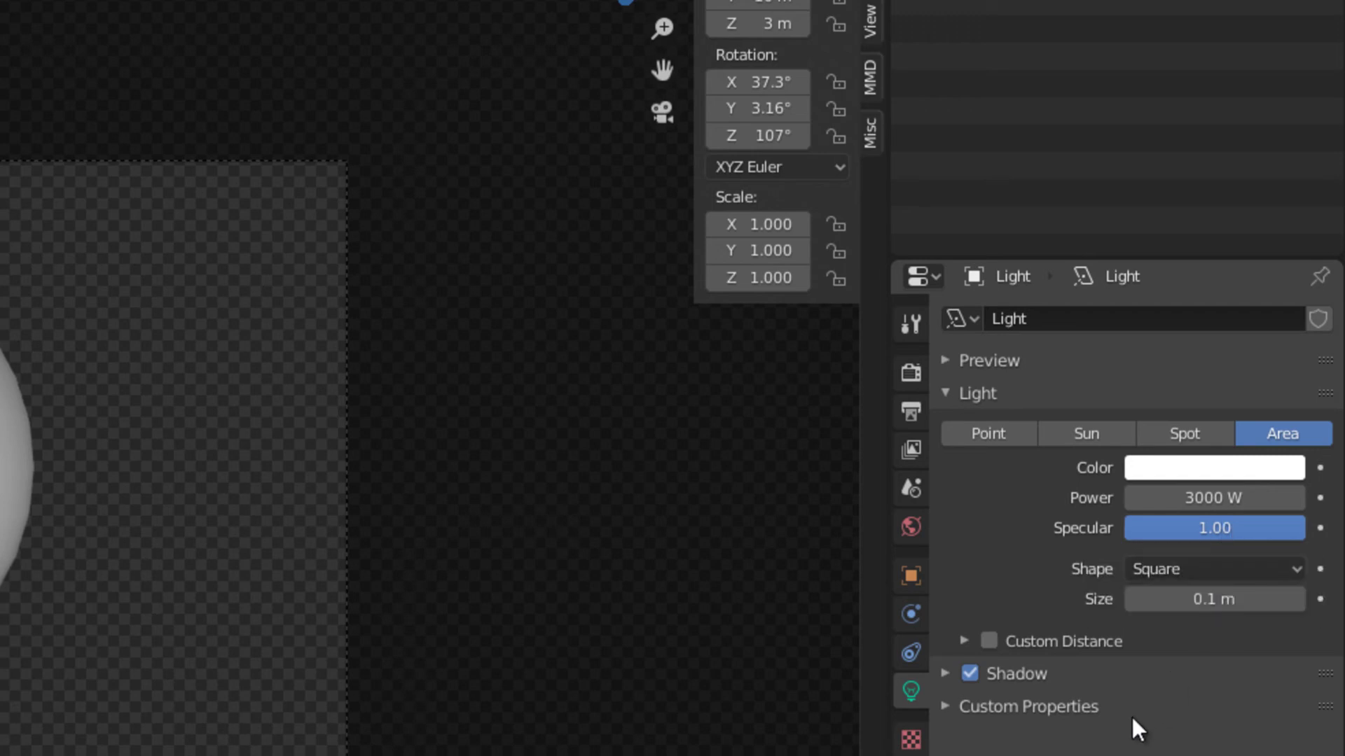
Step: Review the scene's output settings and render the full sphere animation
click(910, 410)
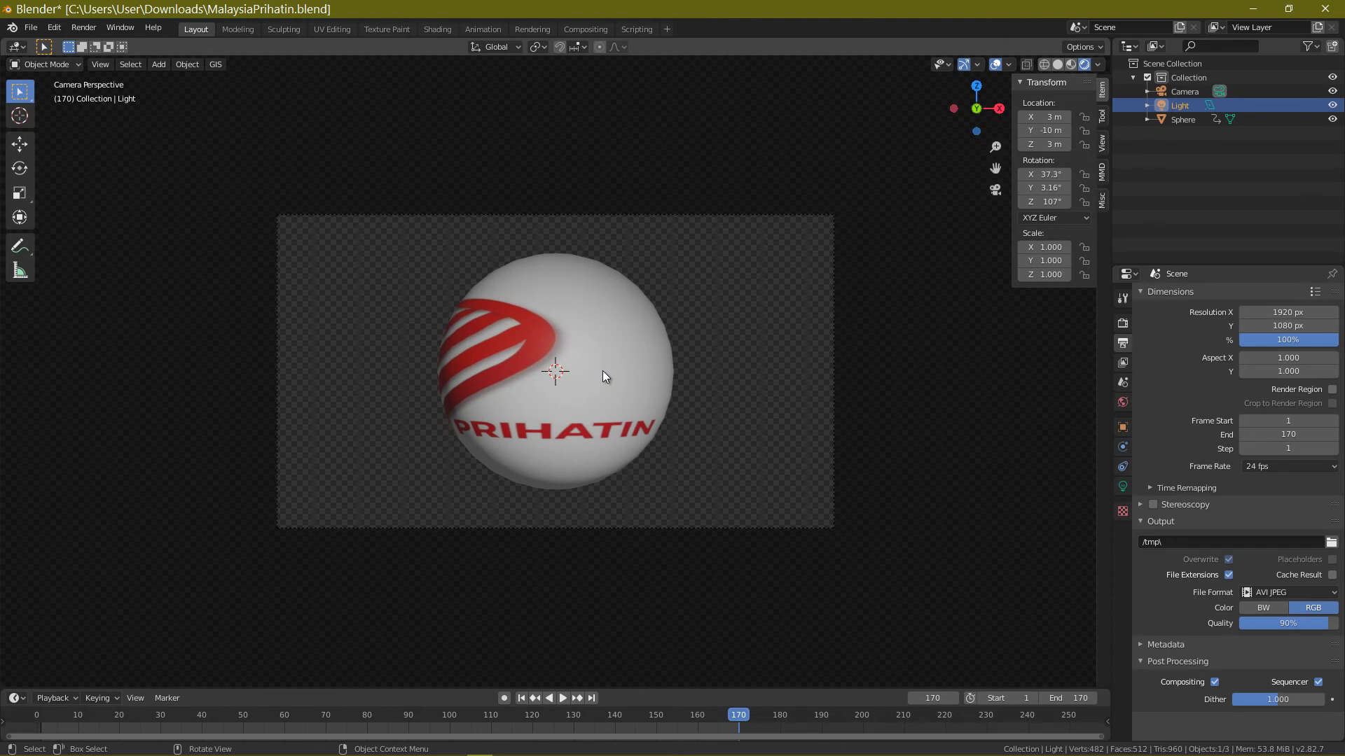
key(i)
click(581, 389)
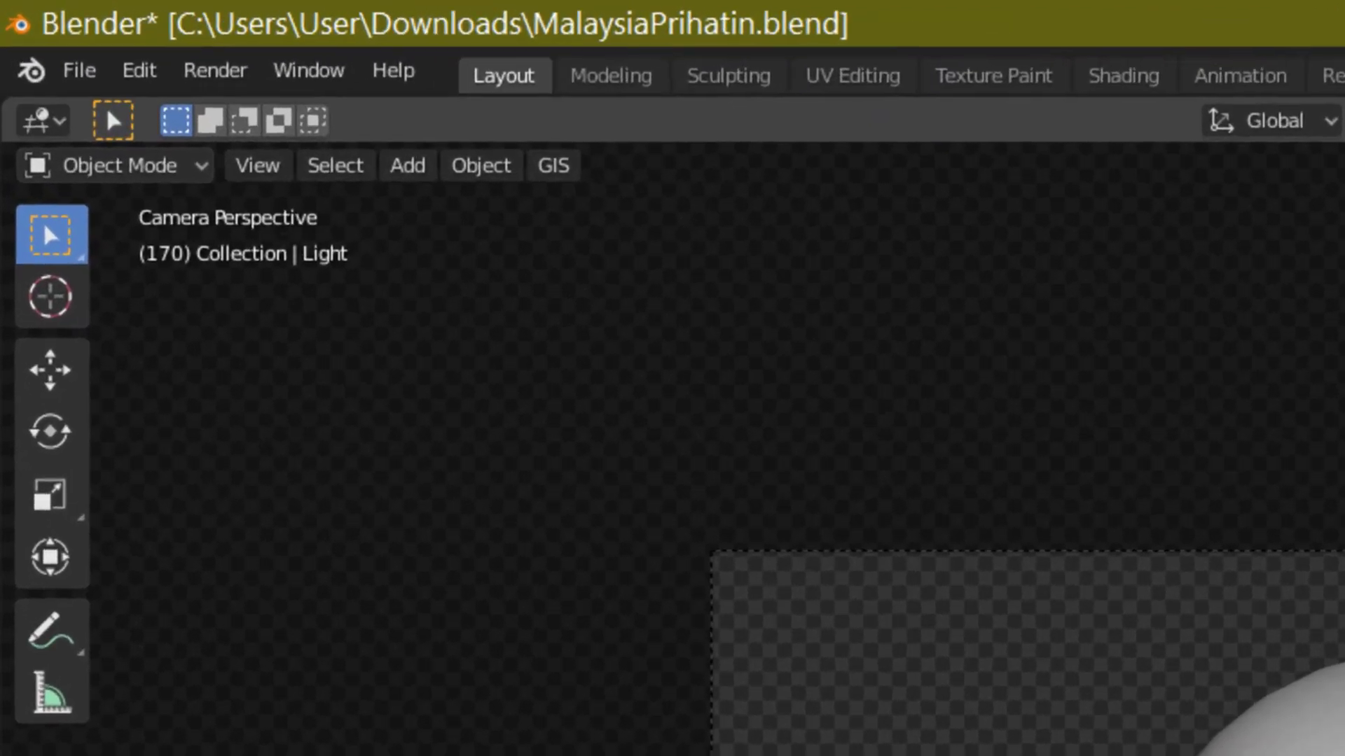
click(244, 80)
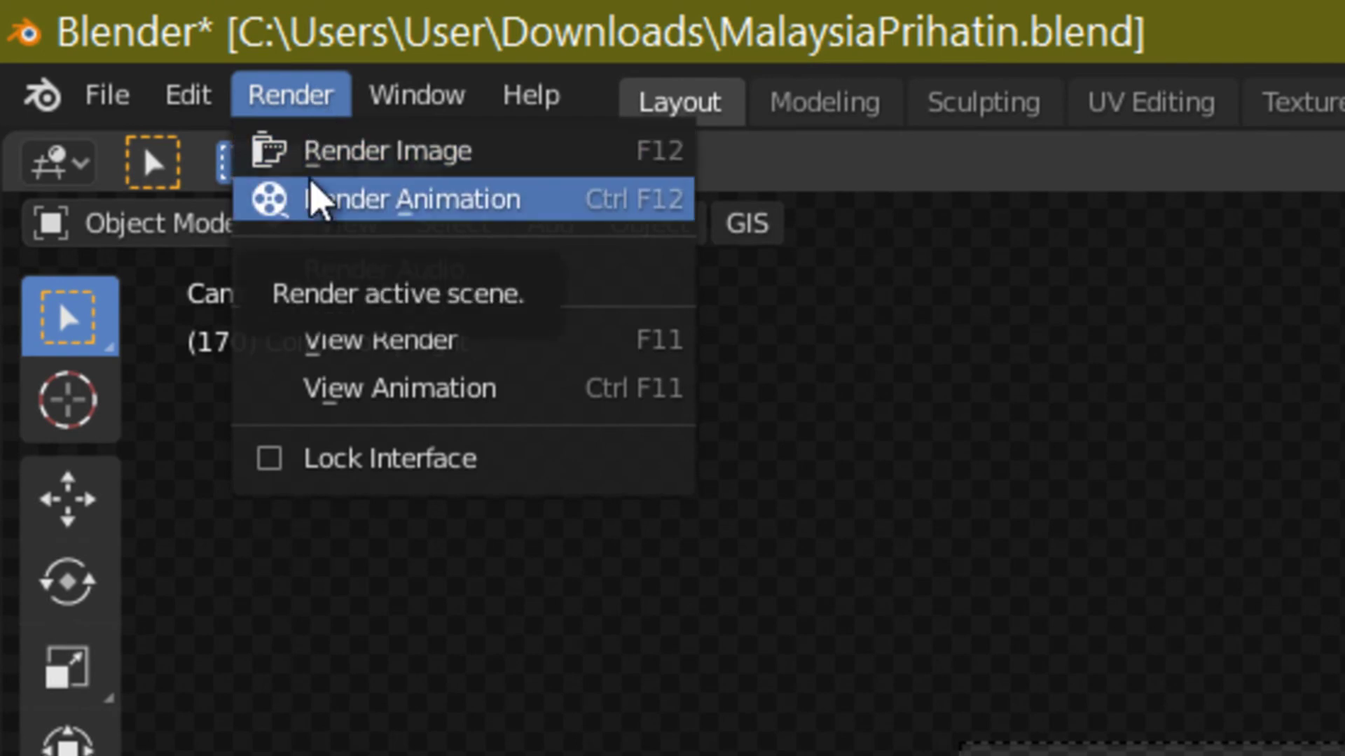
click(318, 193)
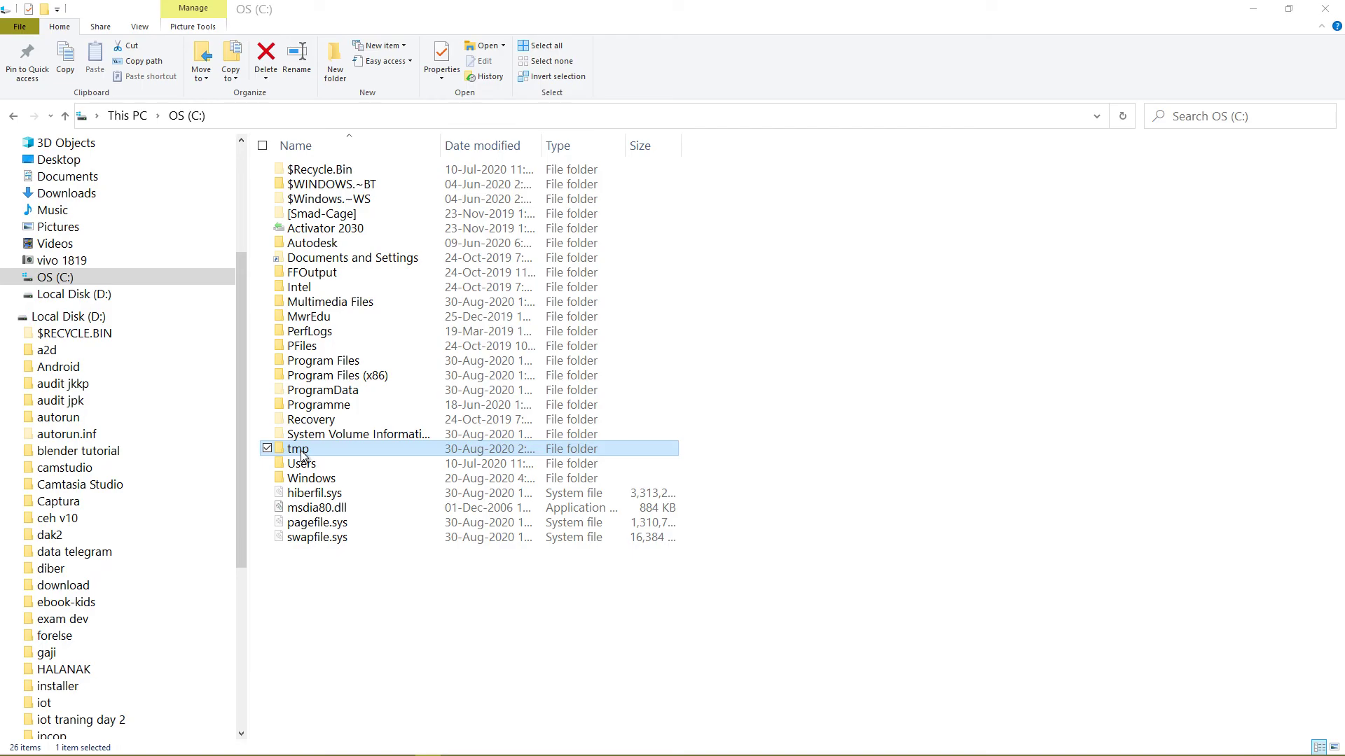
Step: In File Explorer, open the tmp folder on drive C and play the rendered video 0001-0170.avi, then leave the player
double_click(303, 439)
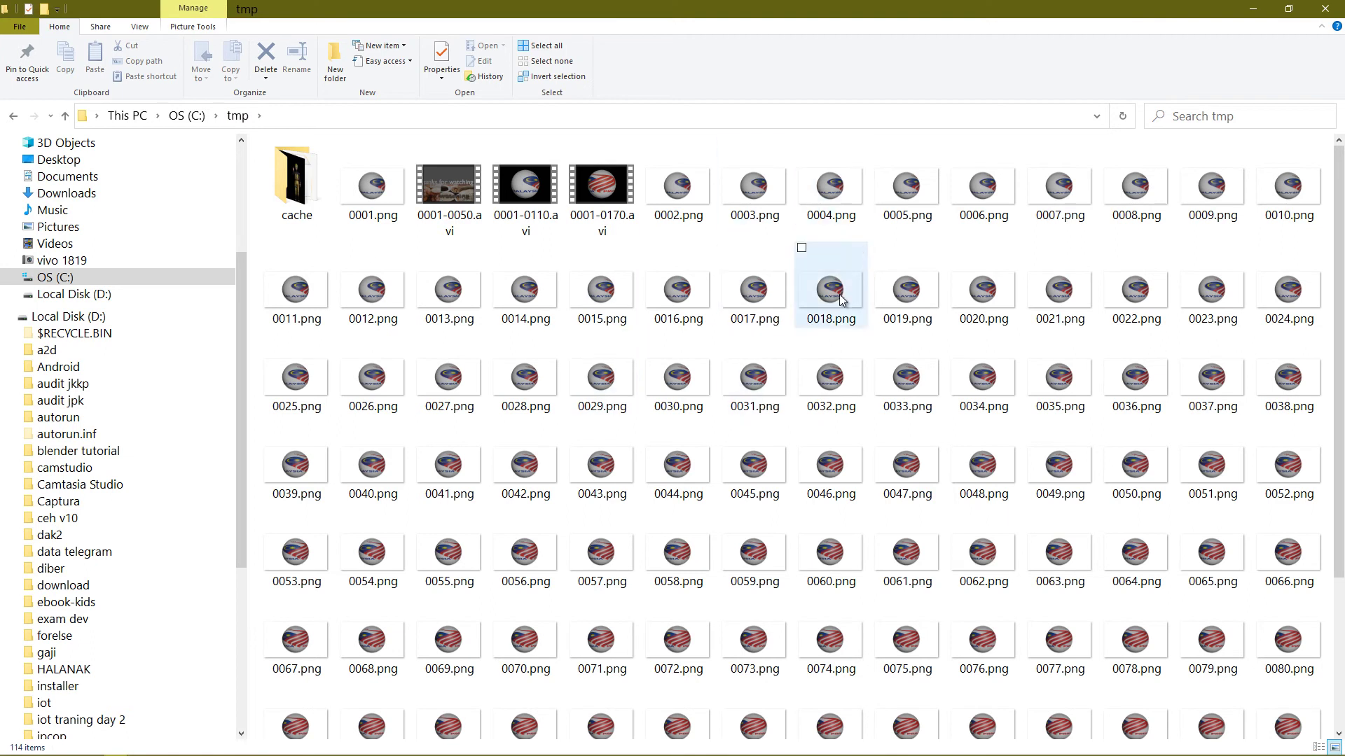
mouse_move(597, 200)
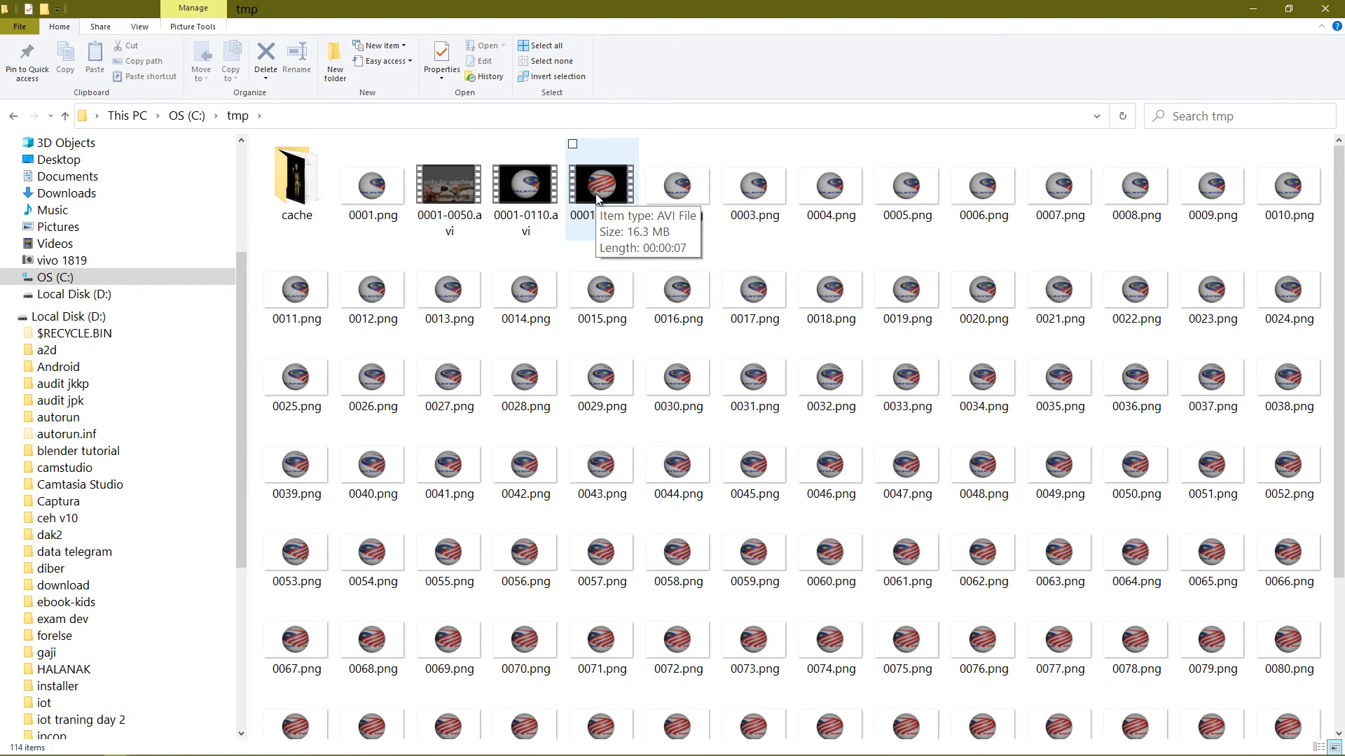
double_click(597, 200)
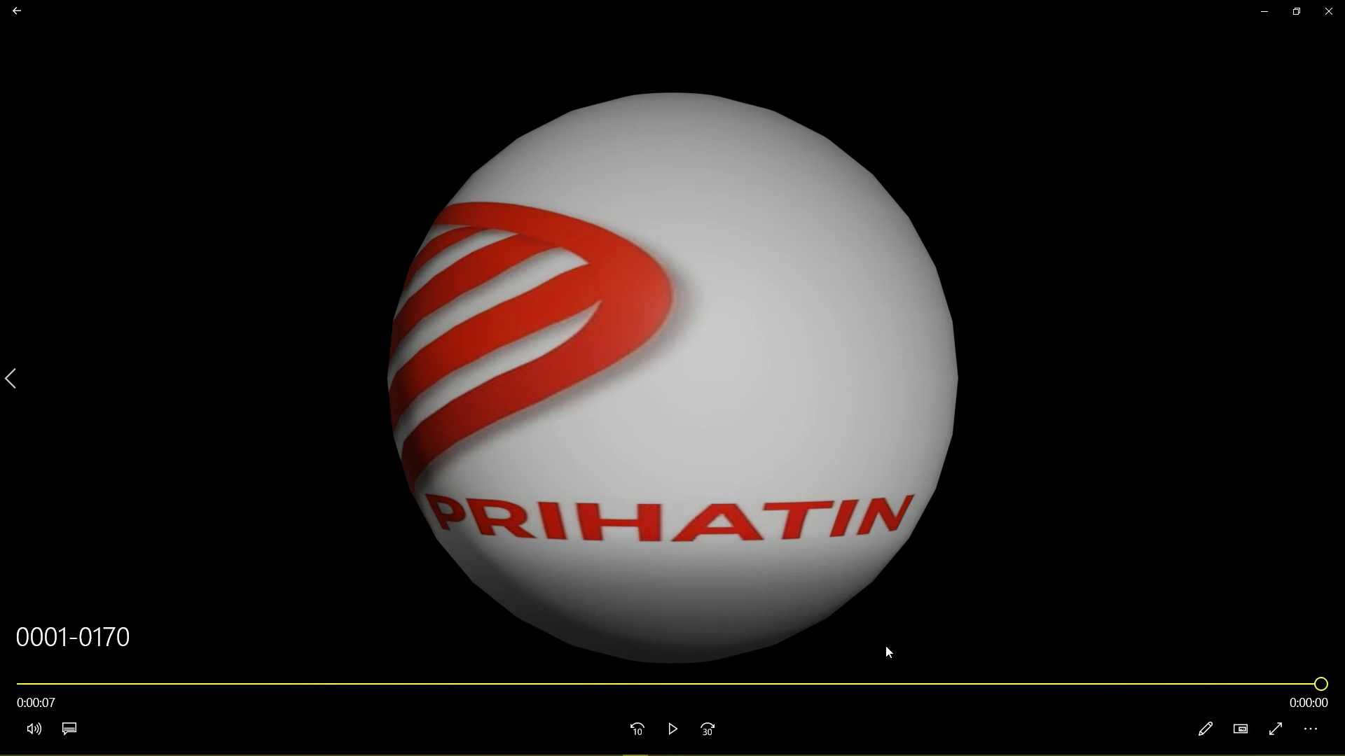
click(1273, 729)
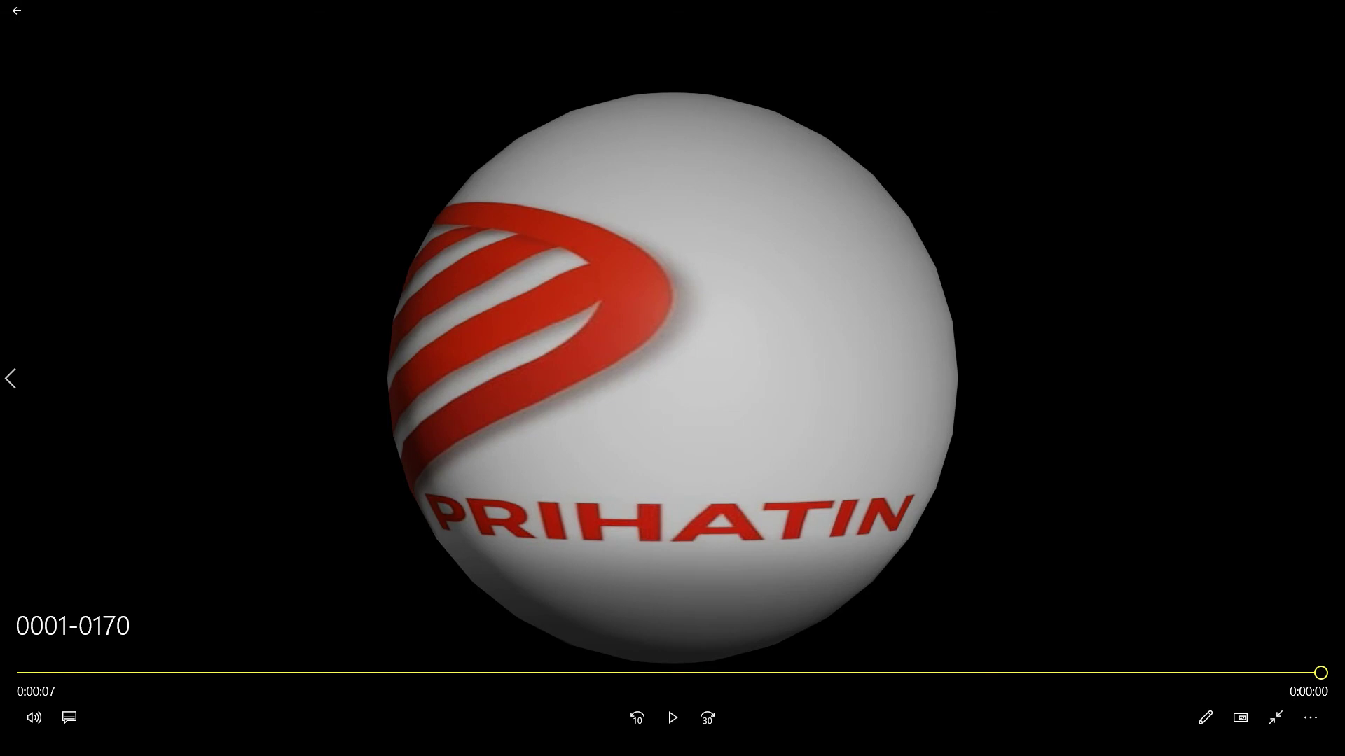
click(1275, 717)
click(1266, 19)
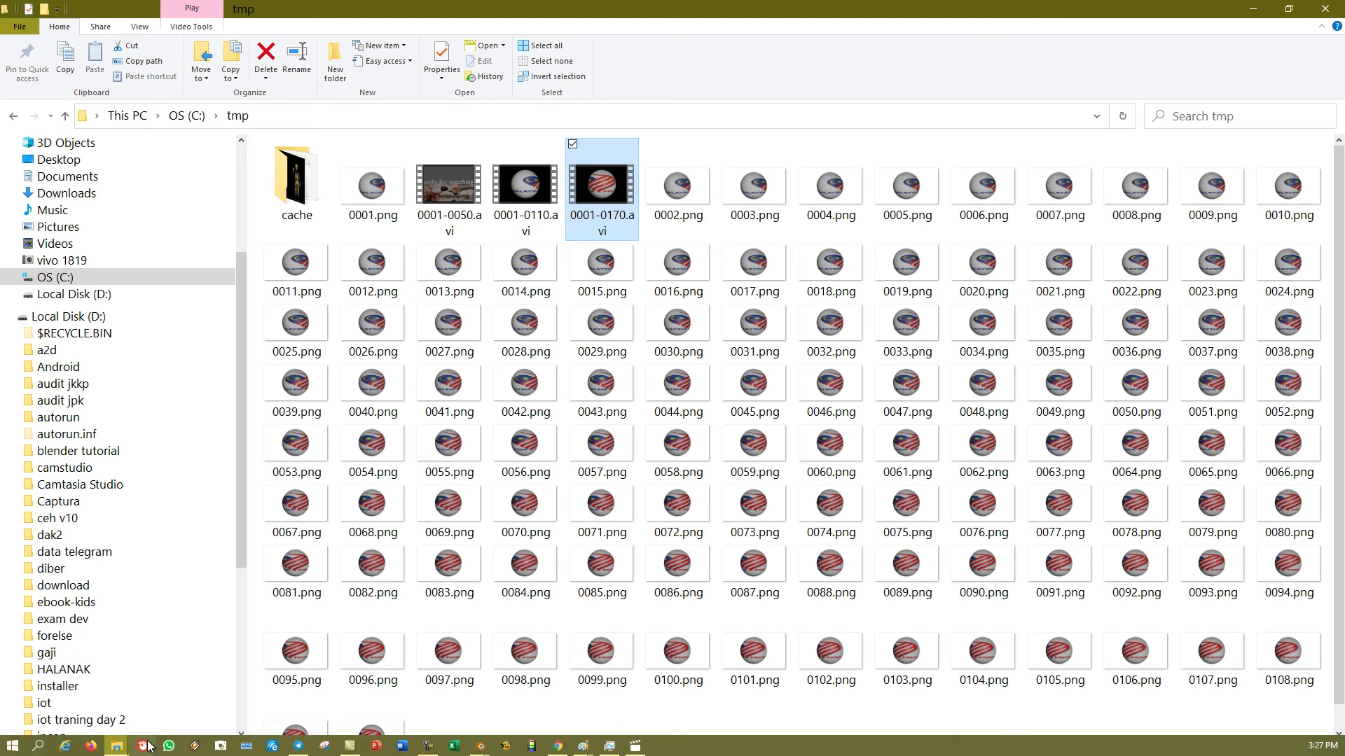
Step: Switch to Chrome and convert 0001-0170.avi to GIF on Zamzar's AVI to GIF page
mouse_move(553, 748)
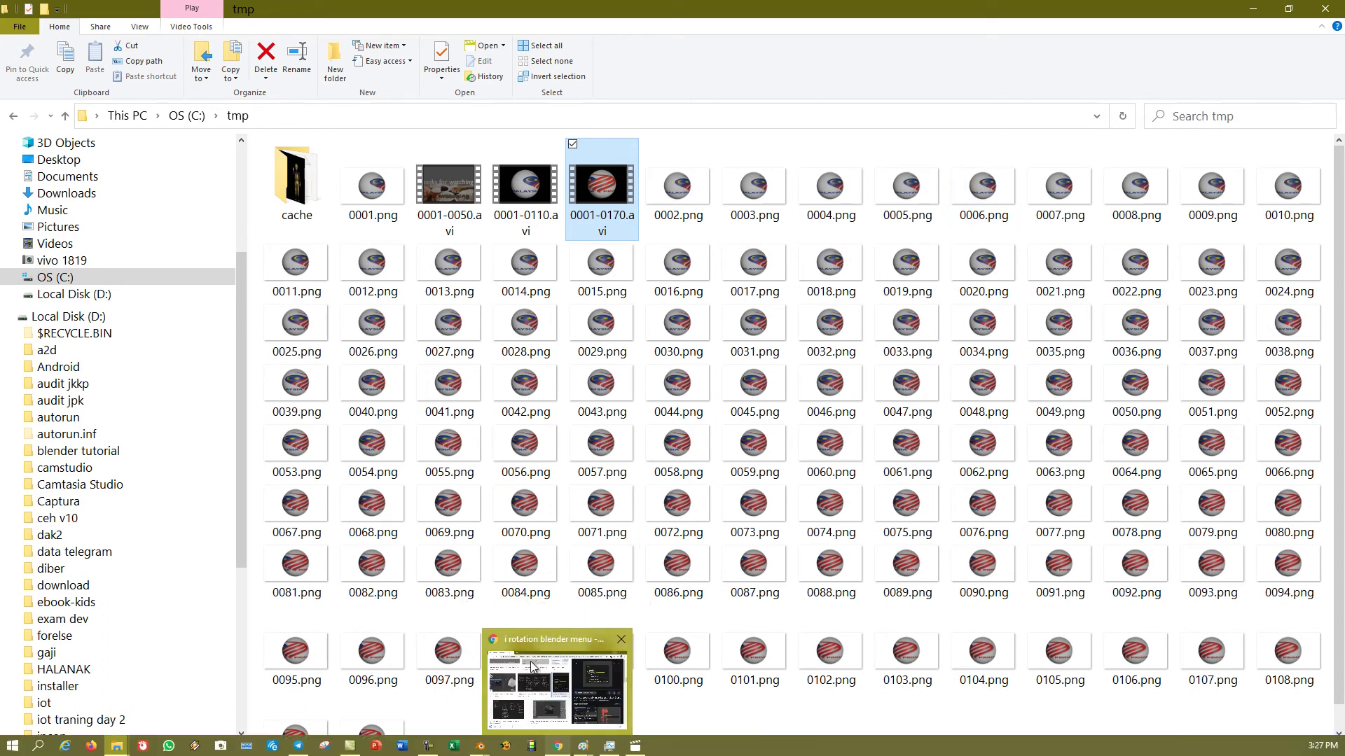
click(561, 748)
click(301, 133)
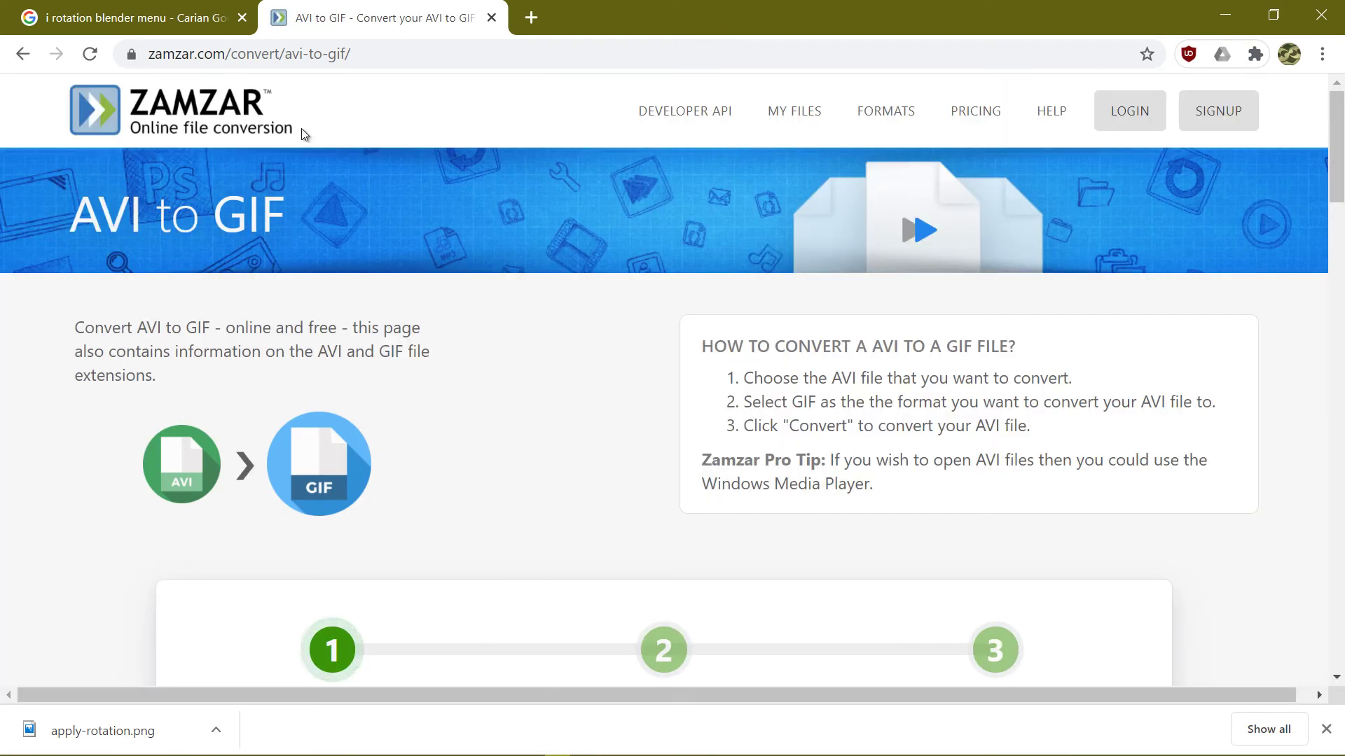
scroll(503, 412, down, 5)
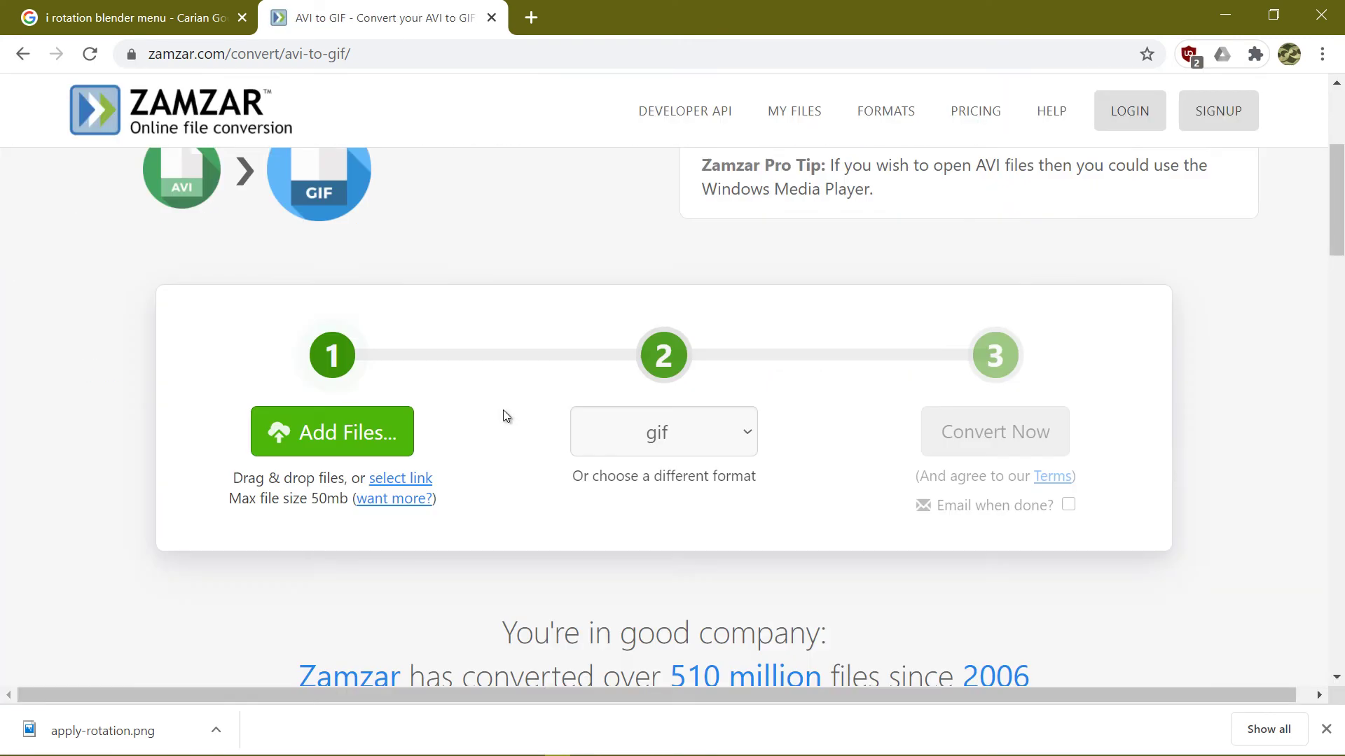
click(342, 415)
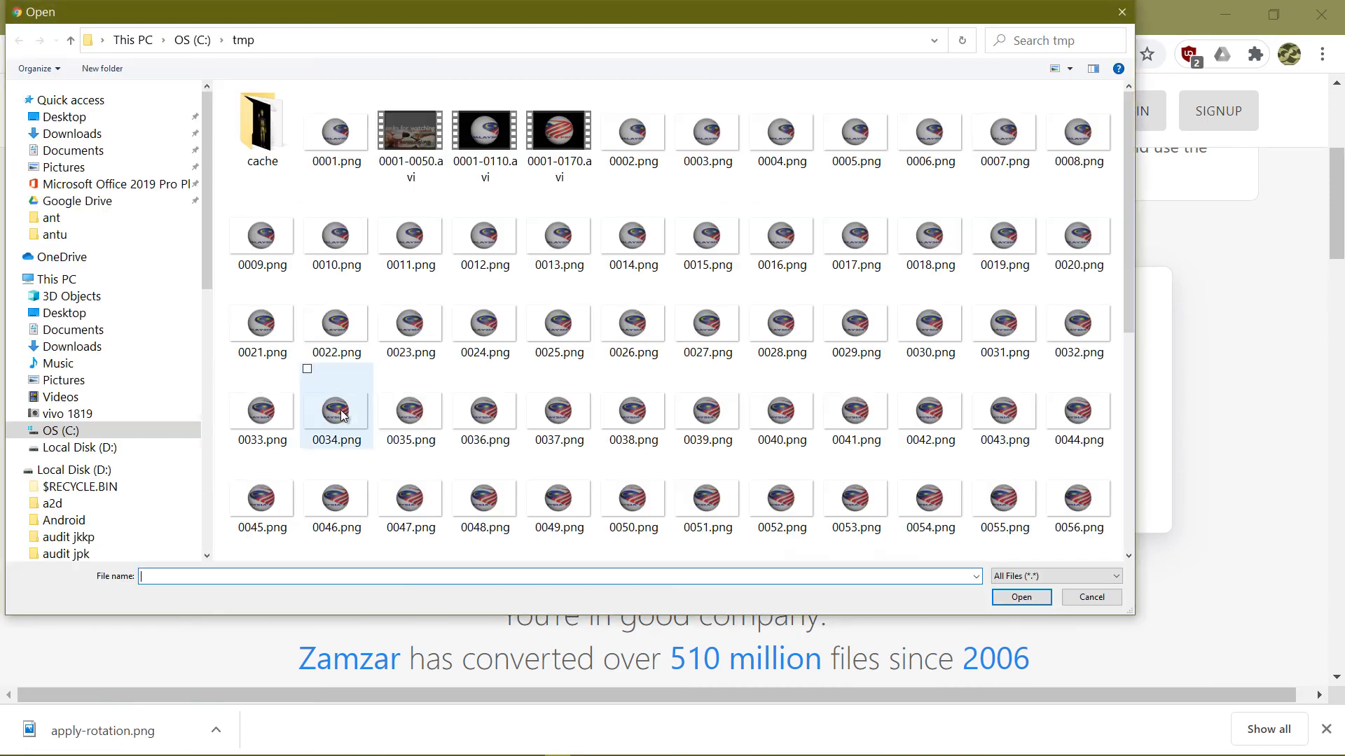
double_click(553, 155)
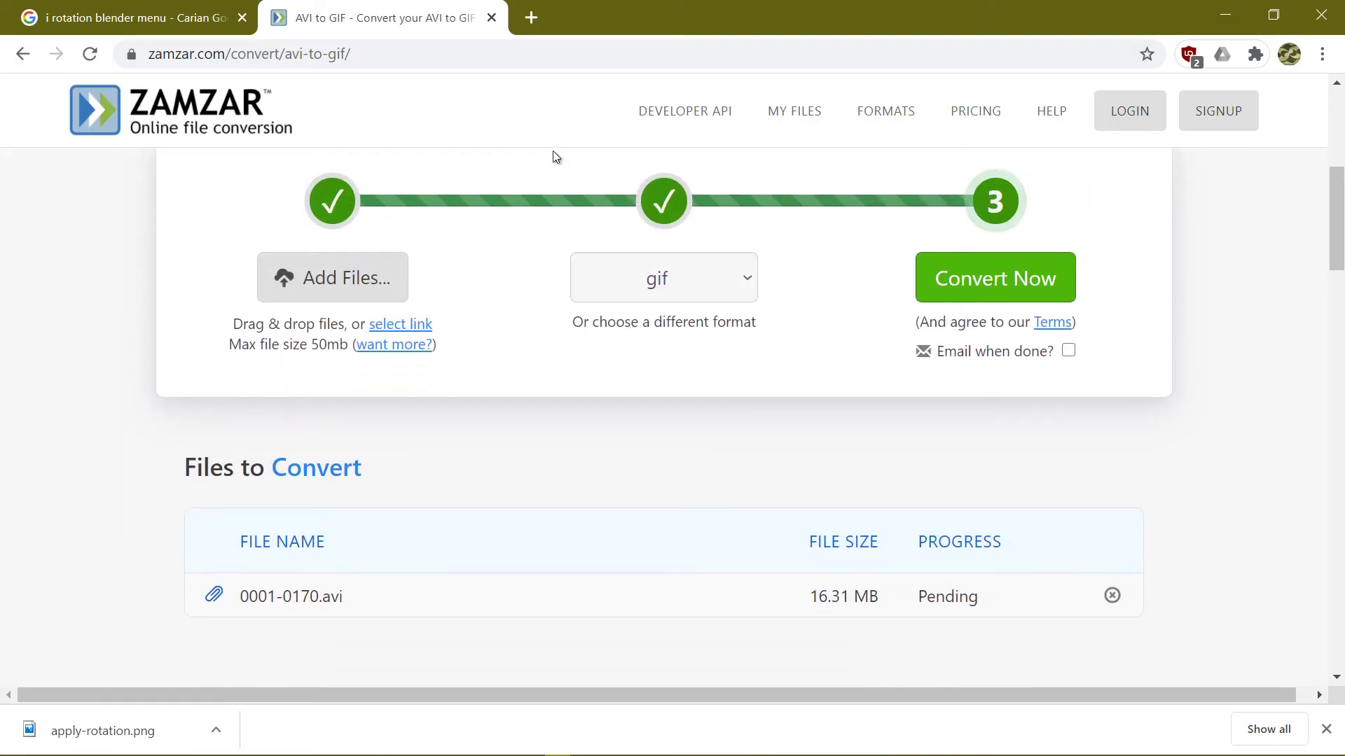
click(941, 282)
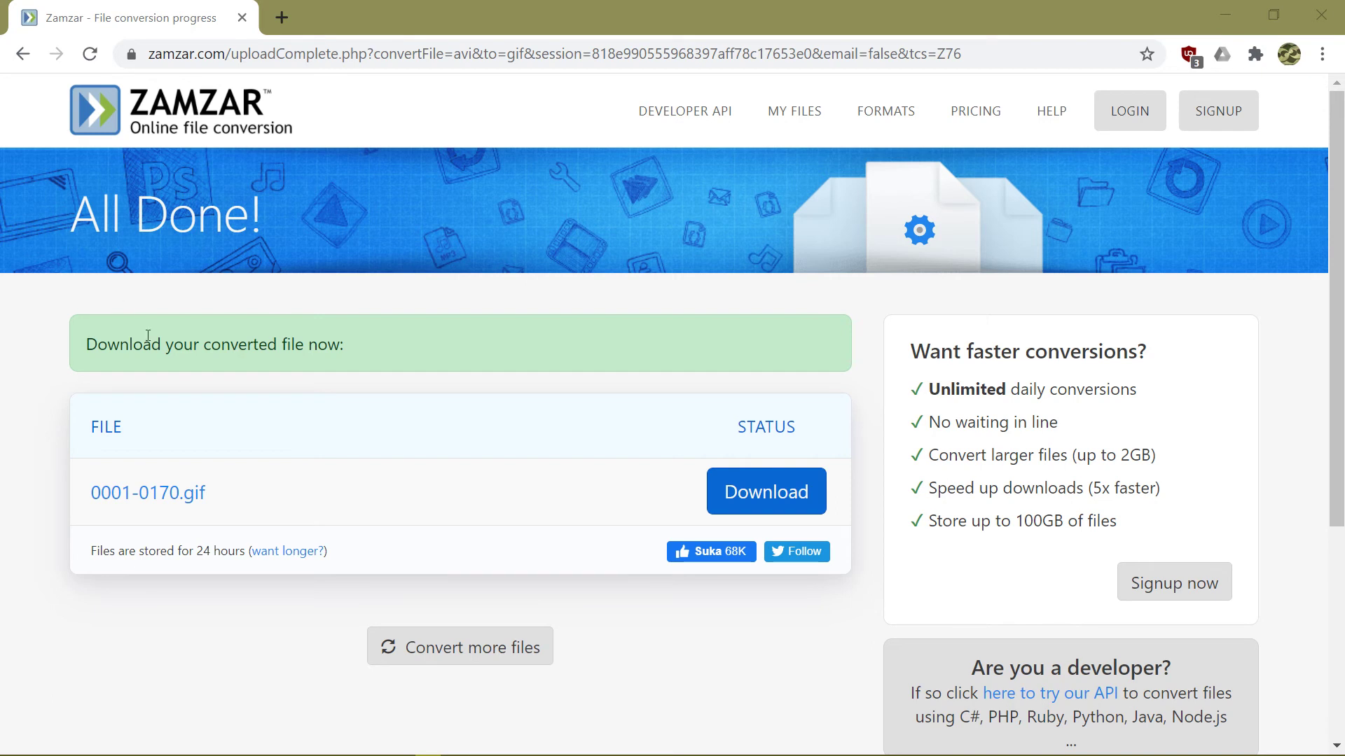
Step: Download the converted 0001-0170.gif into the a2d\gif folder on Local Disk (D:)
click(723, 490)
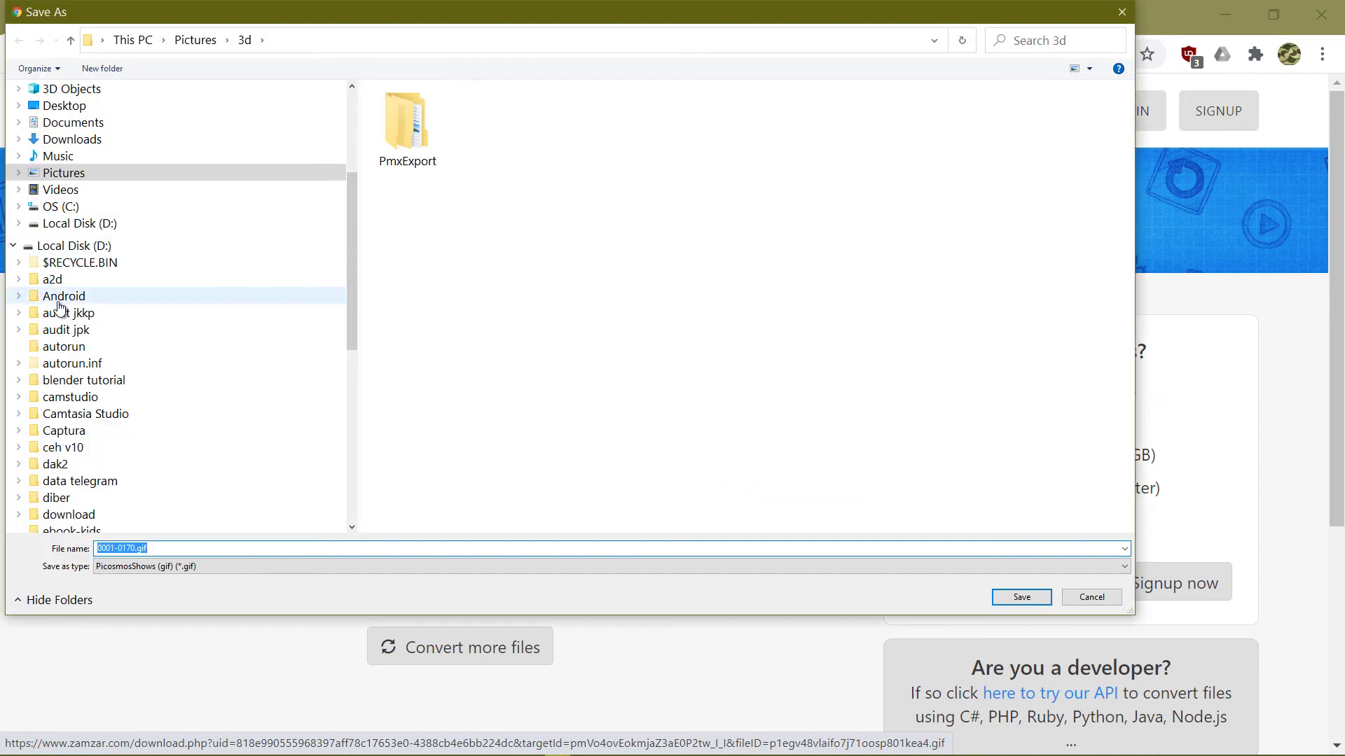
click(80, 282)
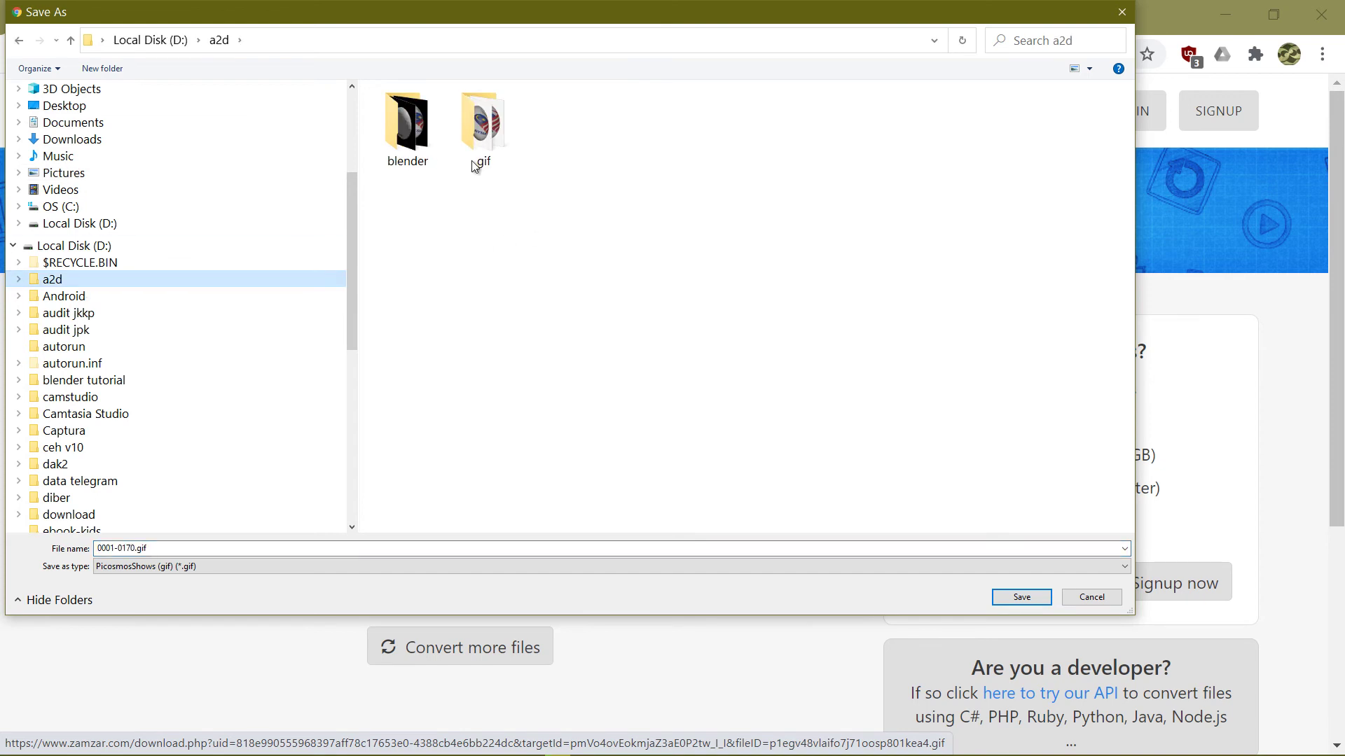
double_click(479, 138)
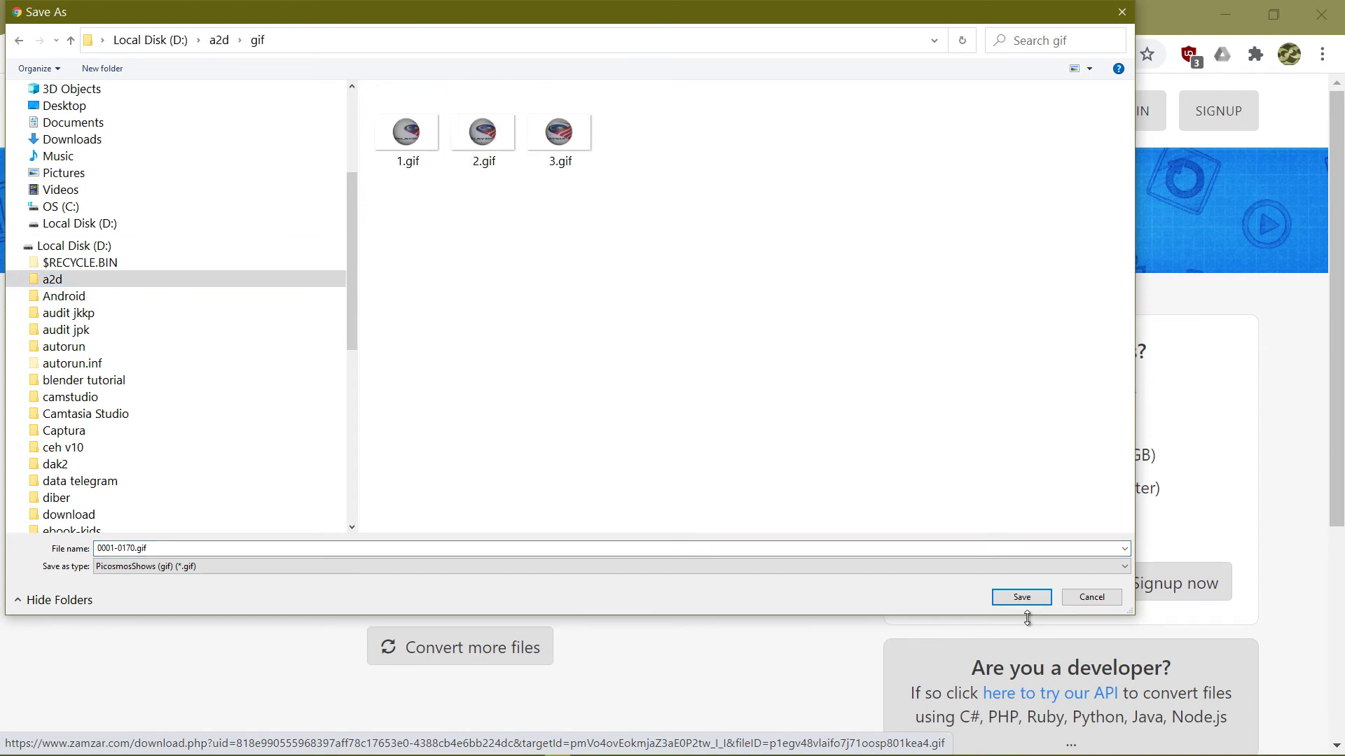
click(1017, 602)
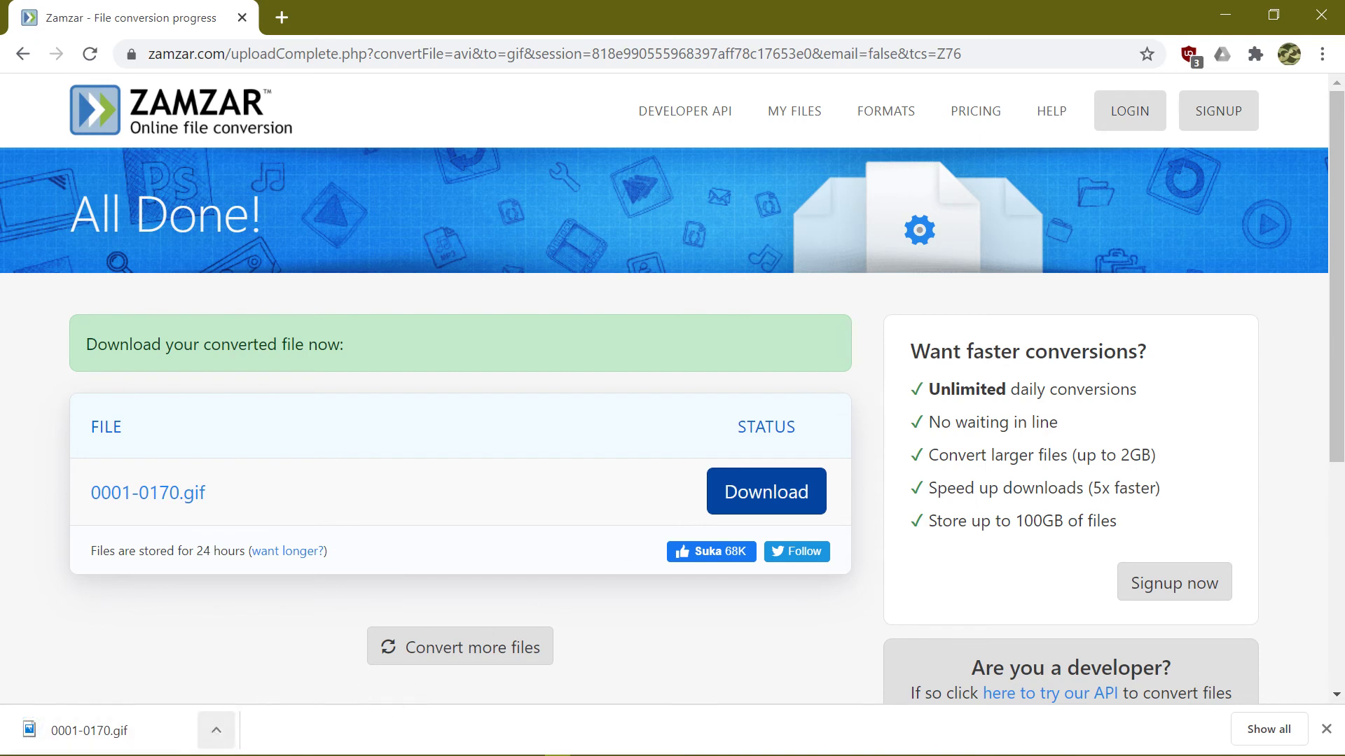
Step: Switch to Easy GIF Animator 4 Pro
mouse_move(298, 746)
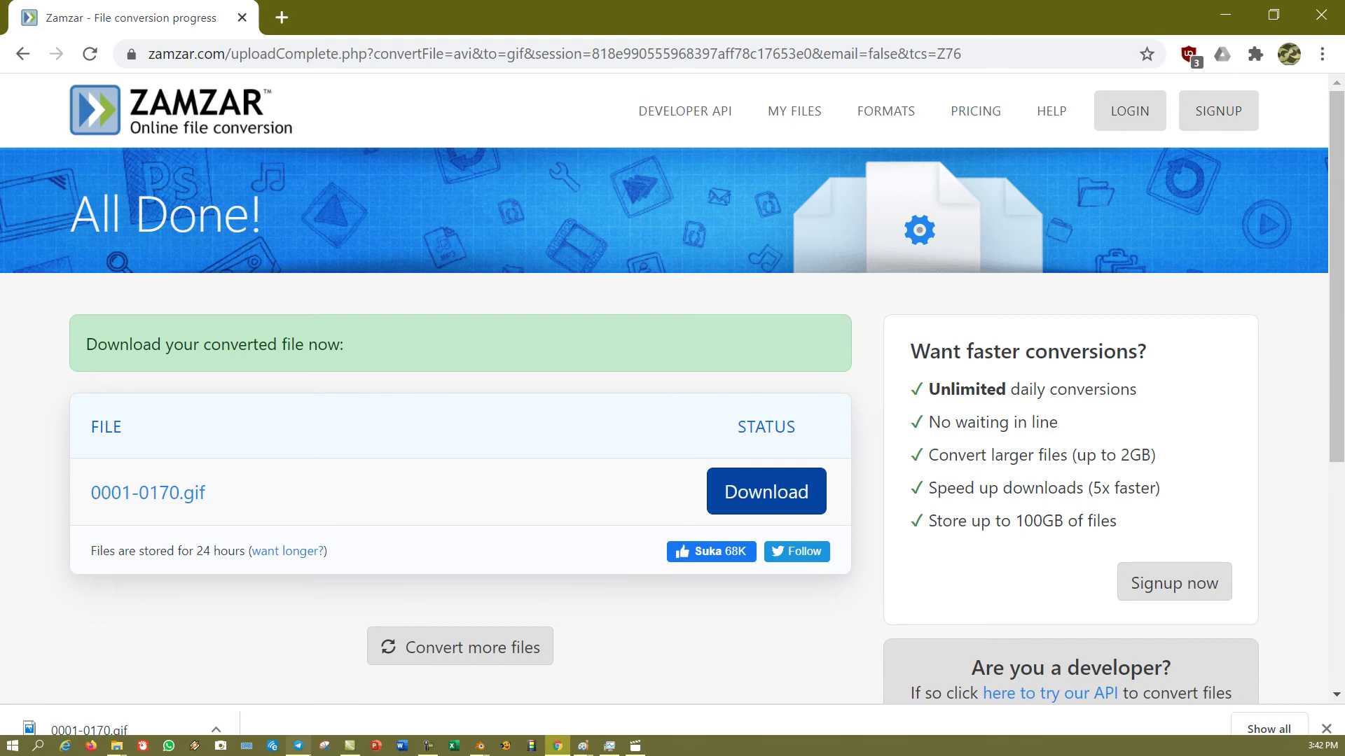
click(530, 746)
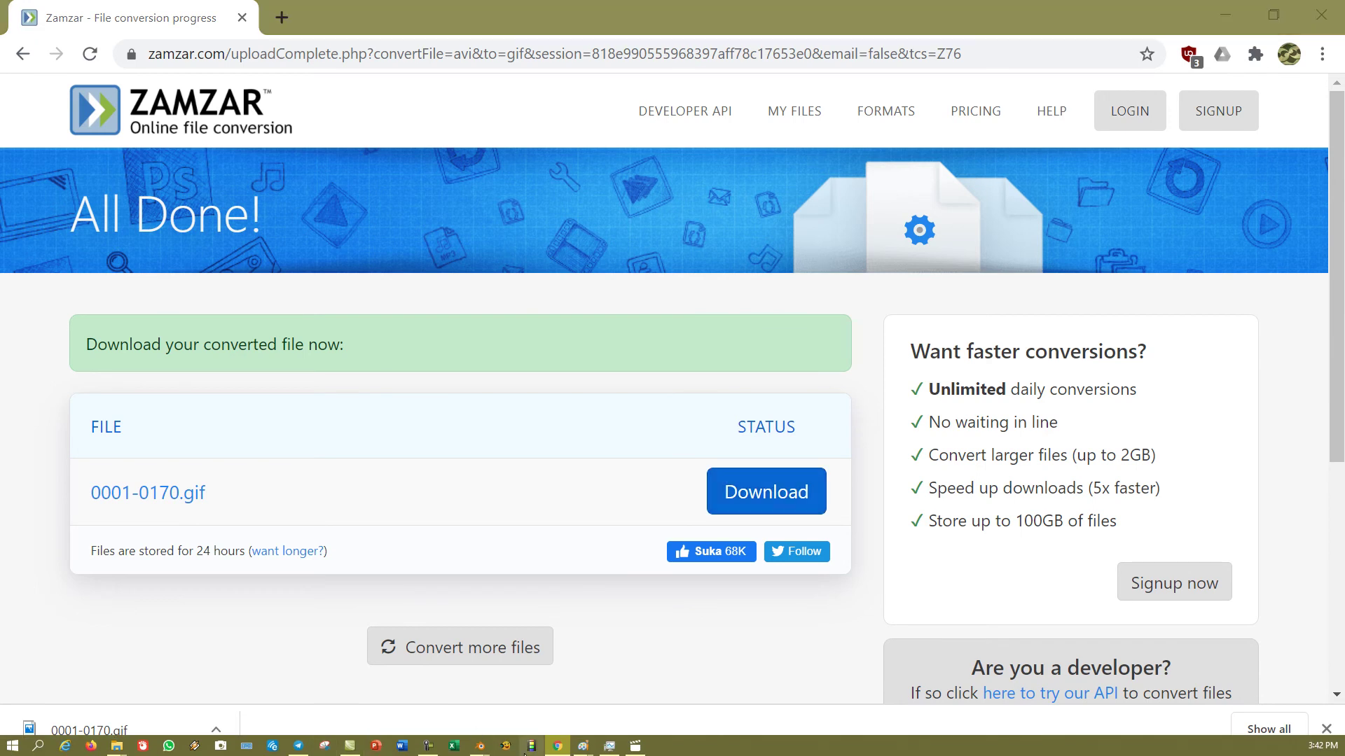
click(469, 331)
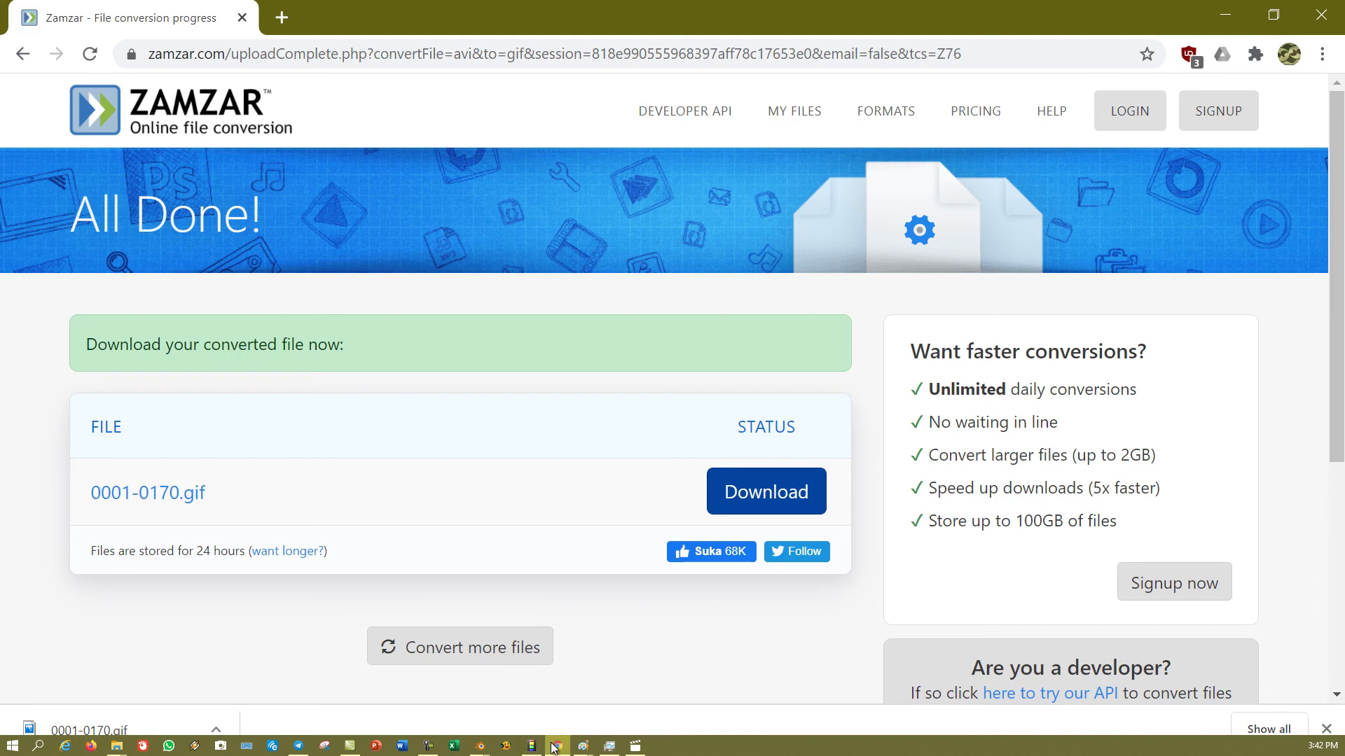
mouse_move(559, 748)
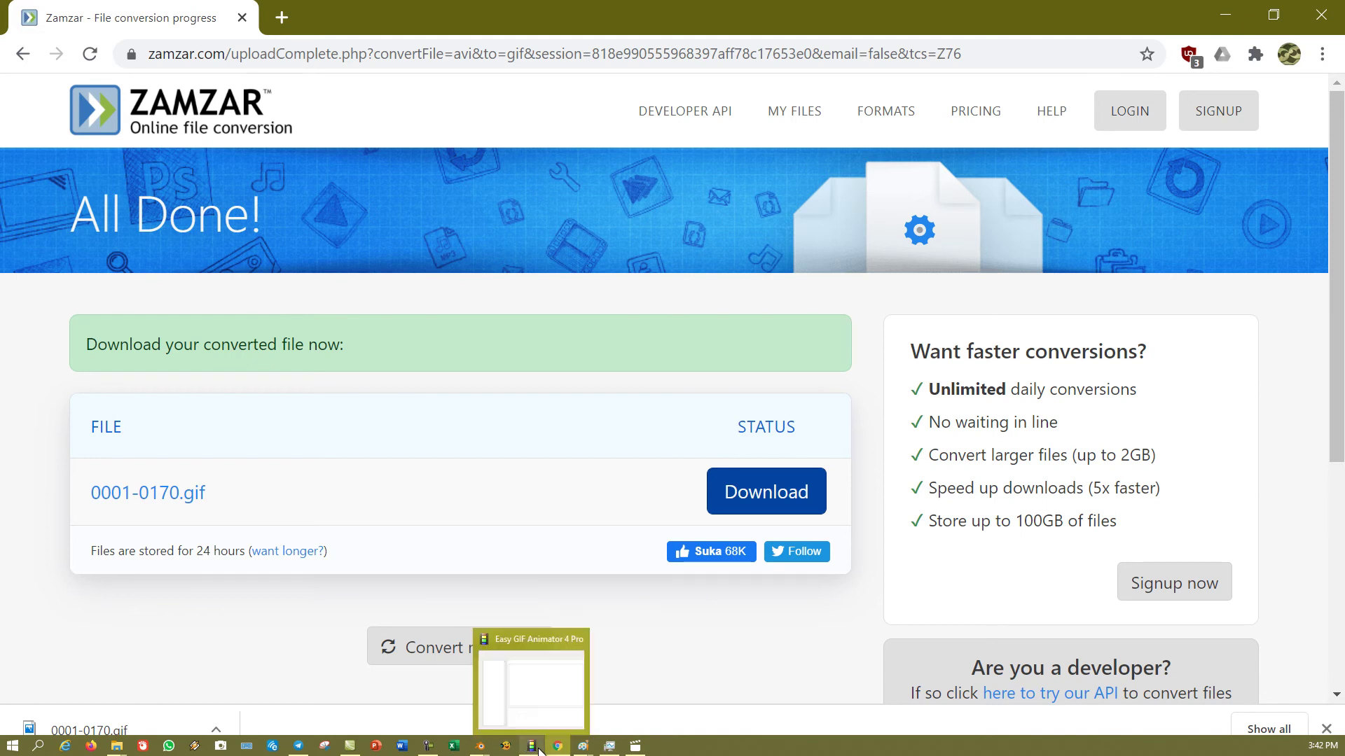
click(538, 712)
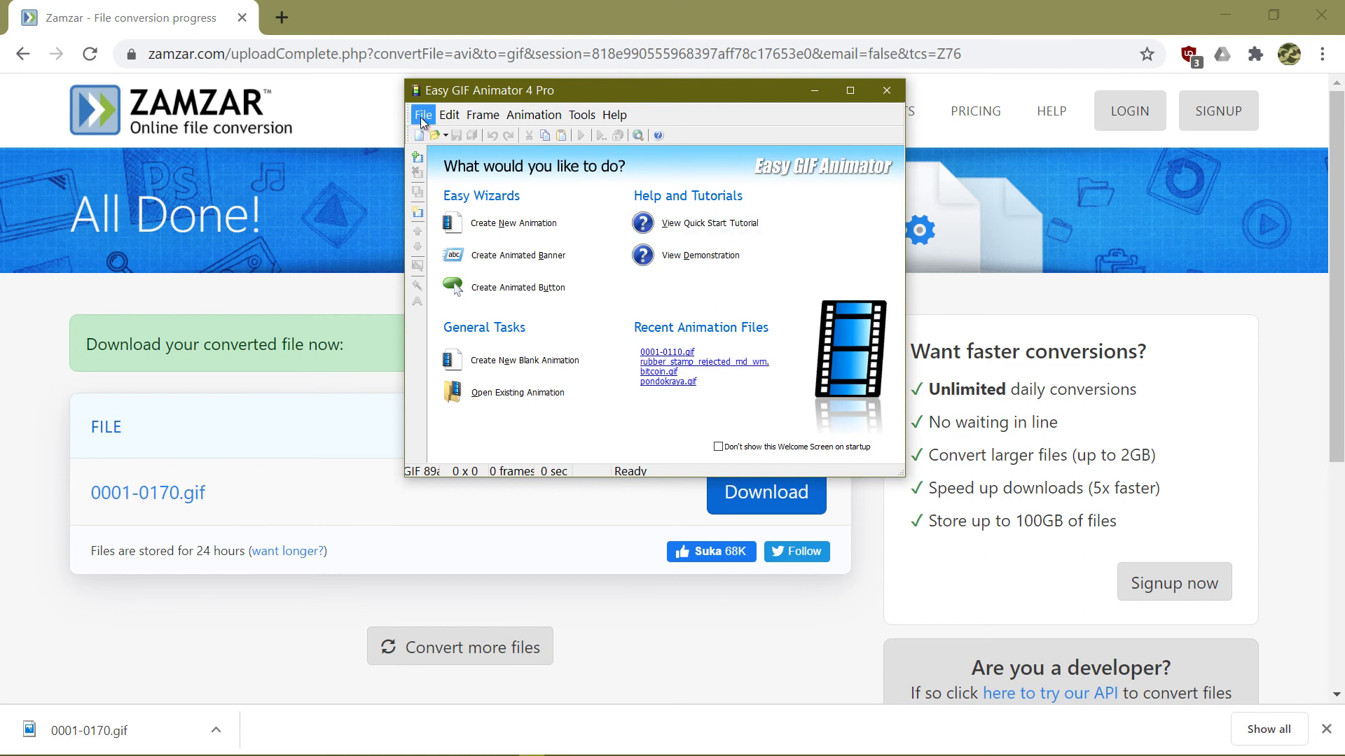
Step: Add all frames of 0001-0170.gif from the a2d\gif folder on Local Disk (D:) to the animation
click(417, 155)
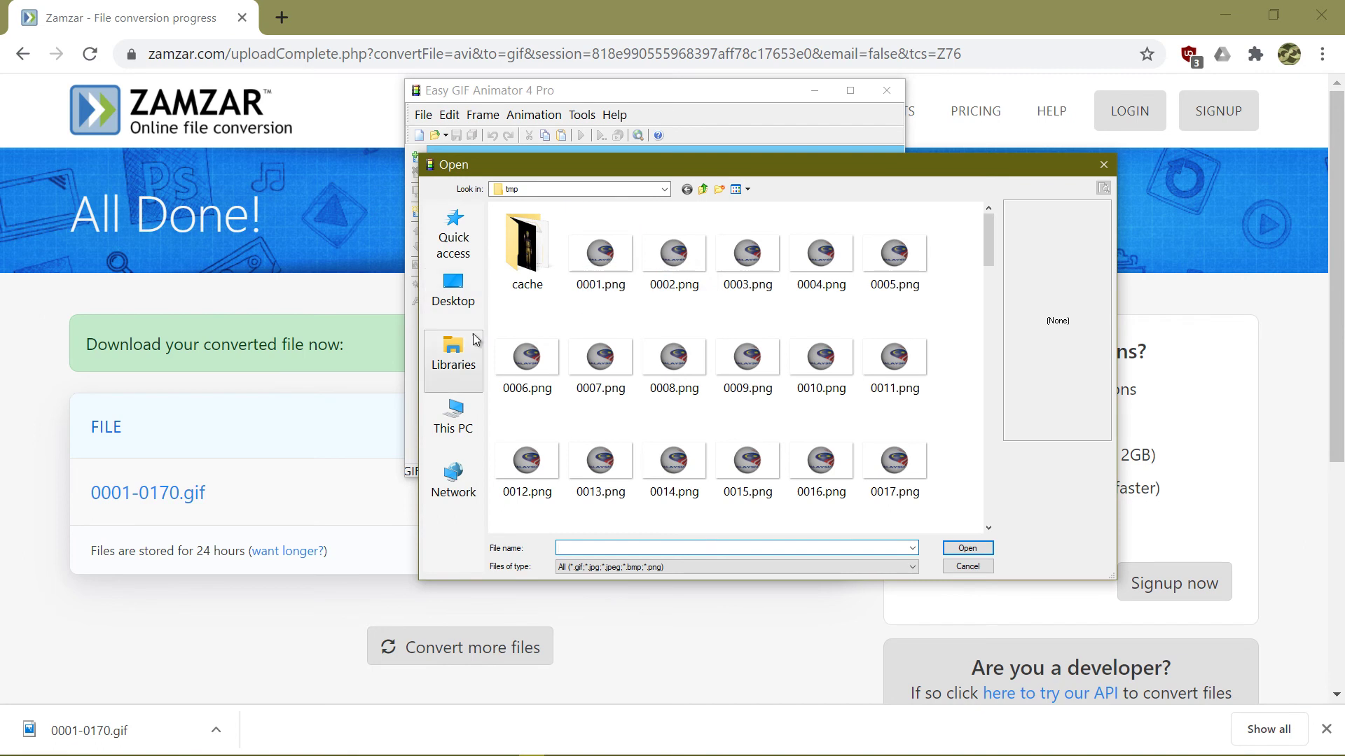
click(466, 416)
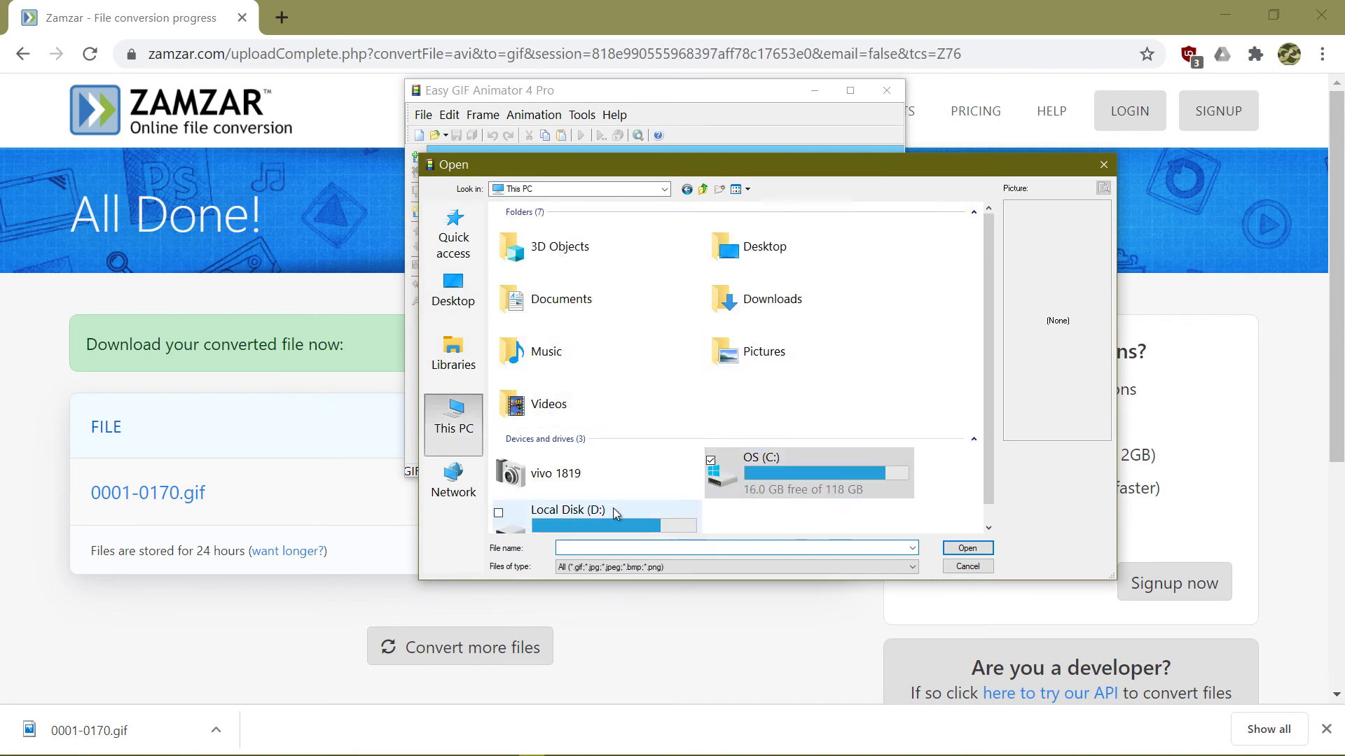
double_click(614, 515)
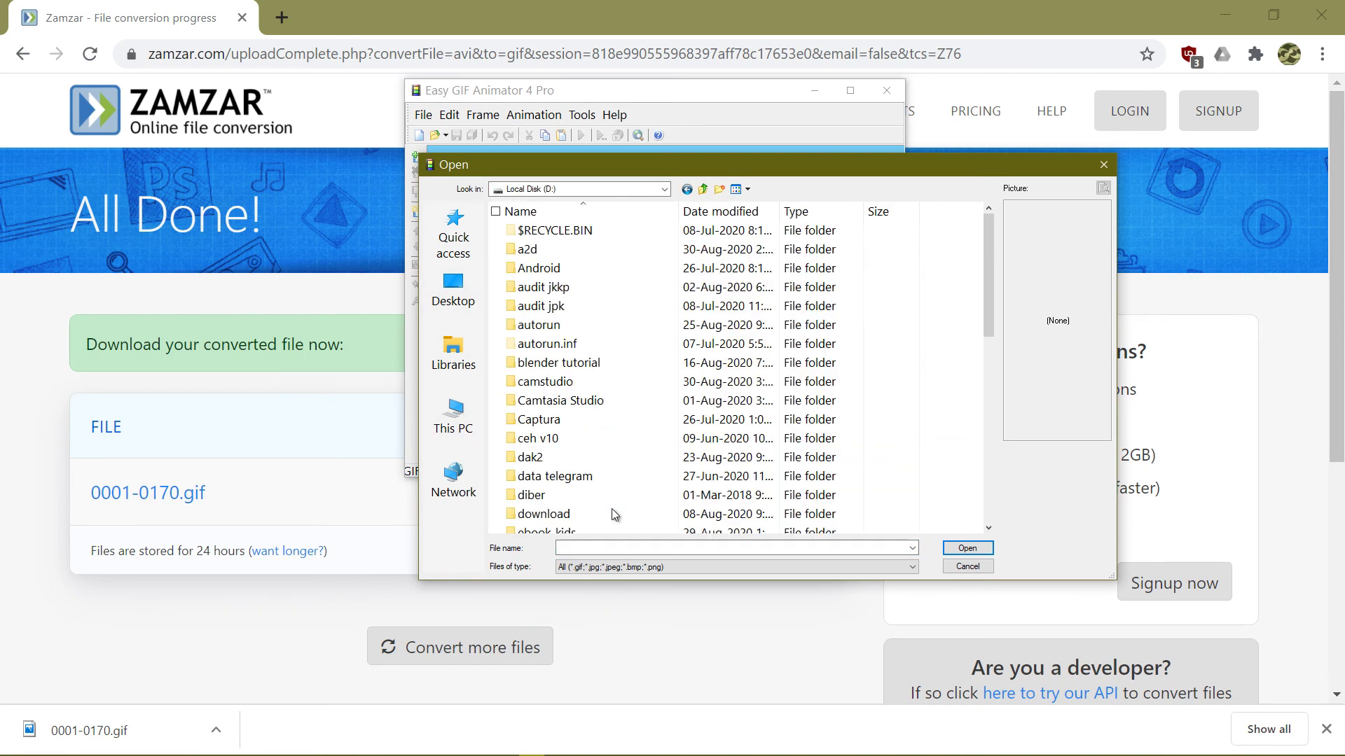
double_click(539, 250)
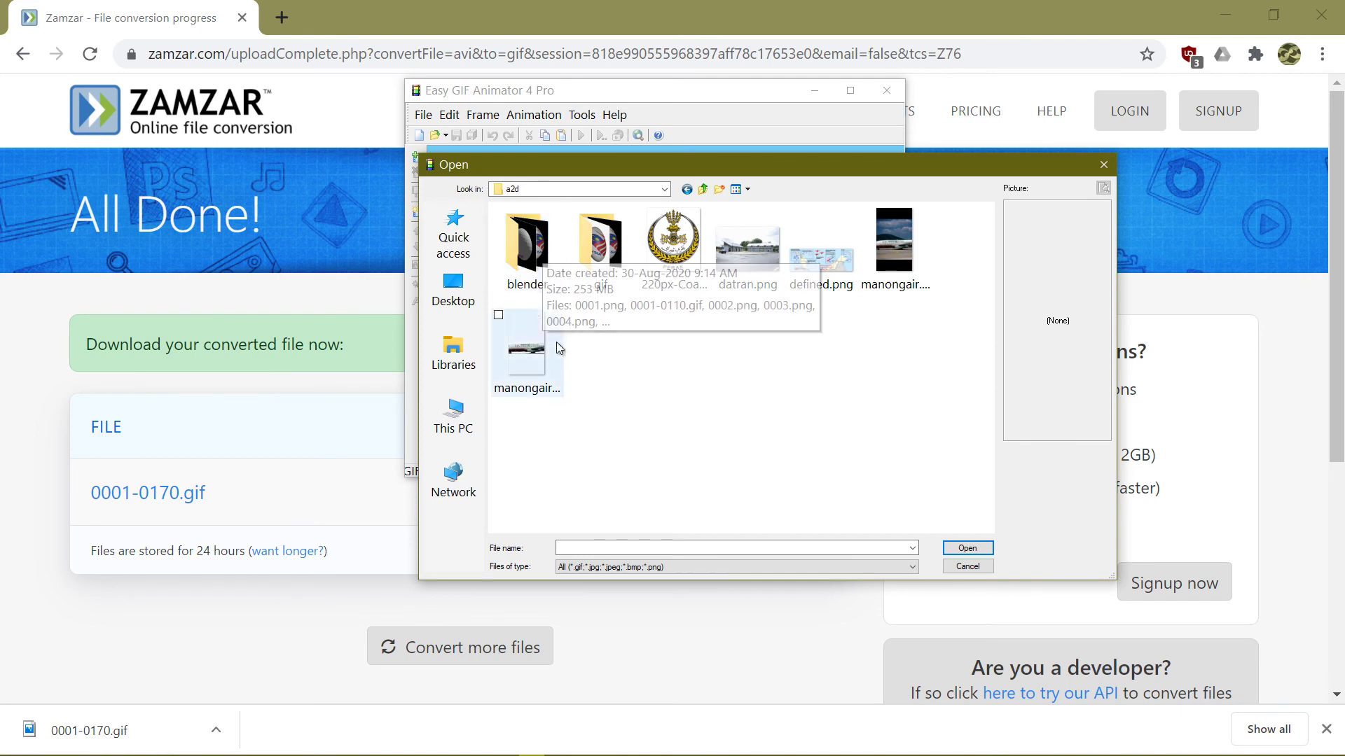
double_click(599, 273)
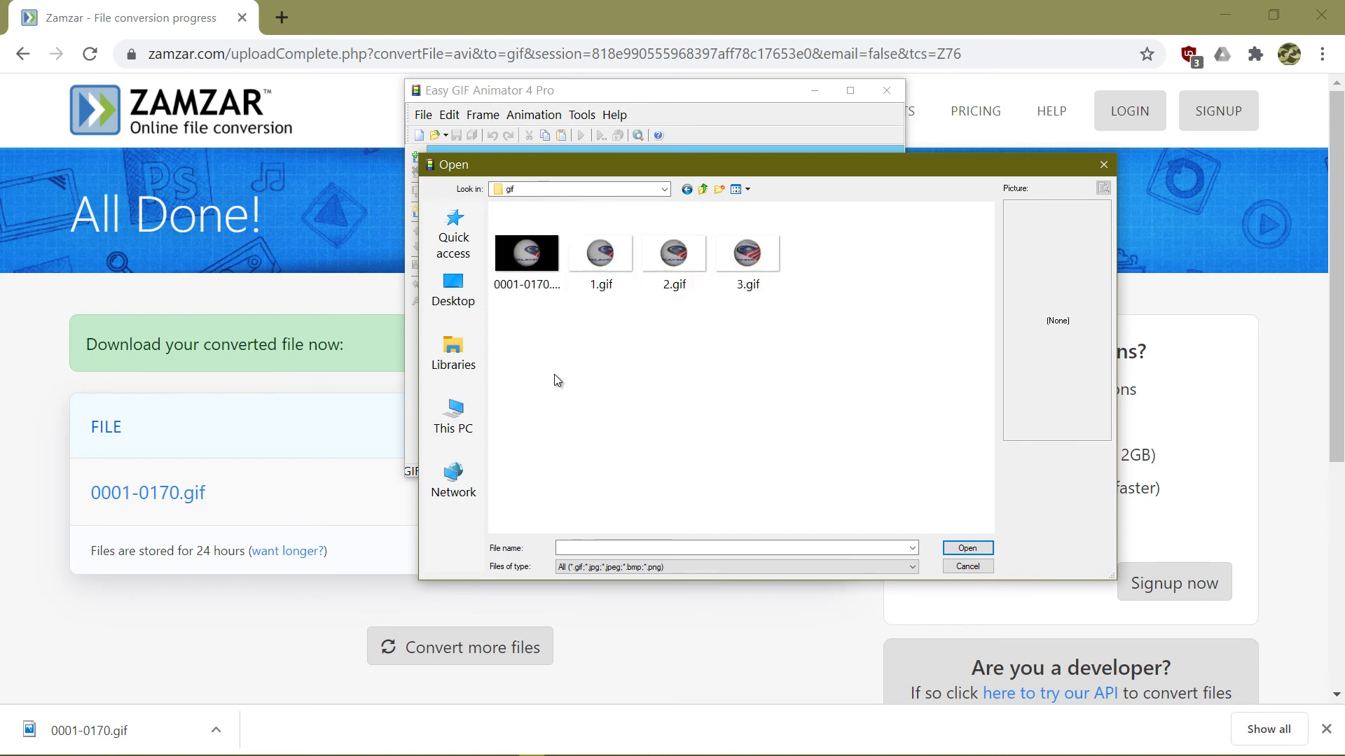
double_click(525, 255)
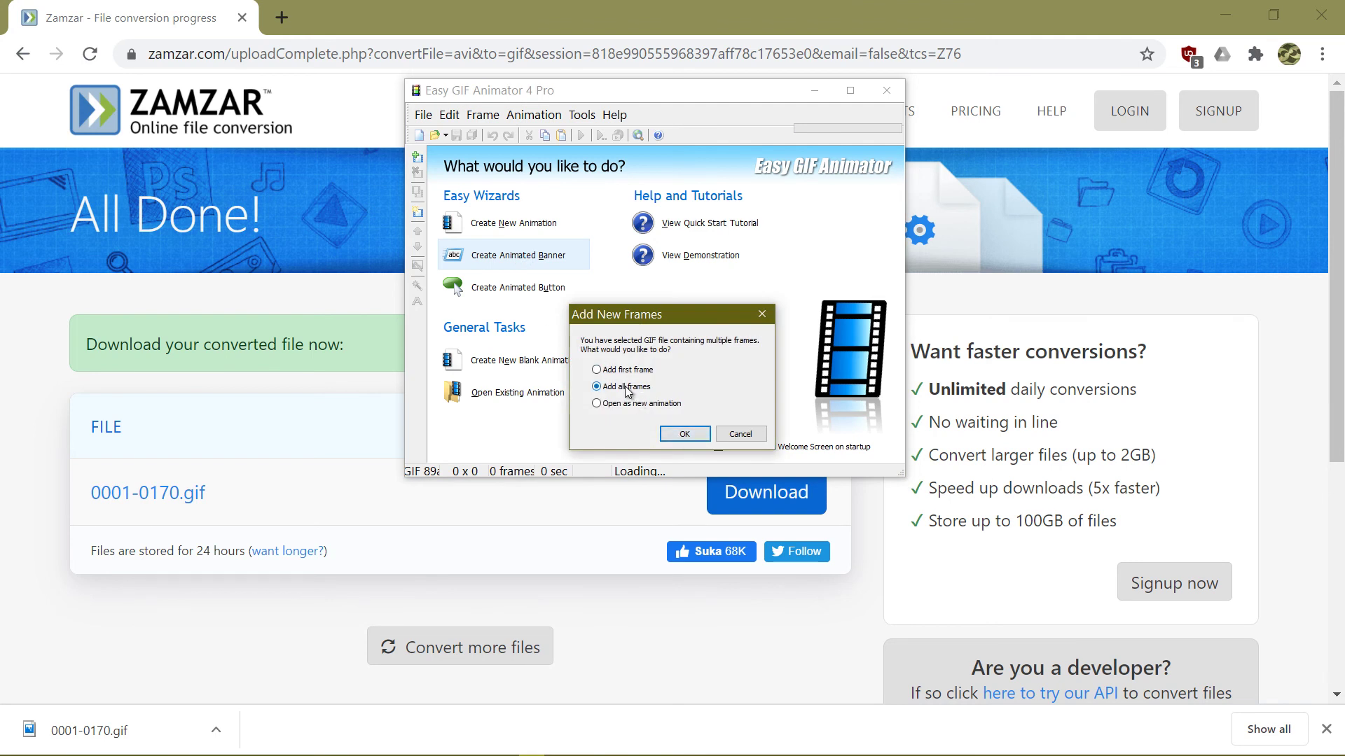
click(685, 433)
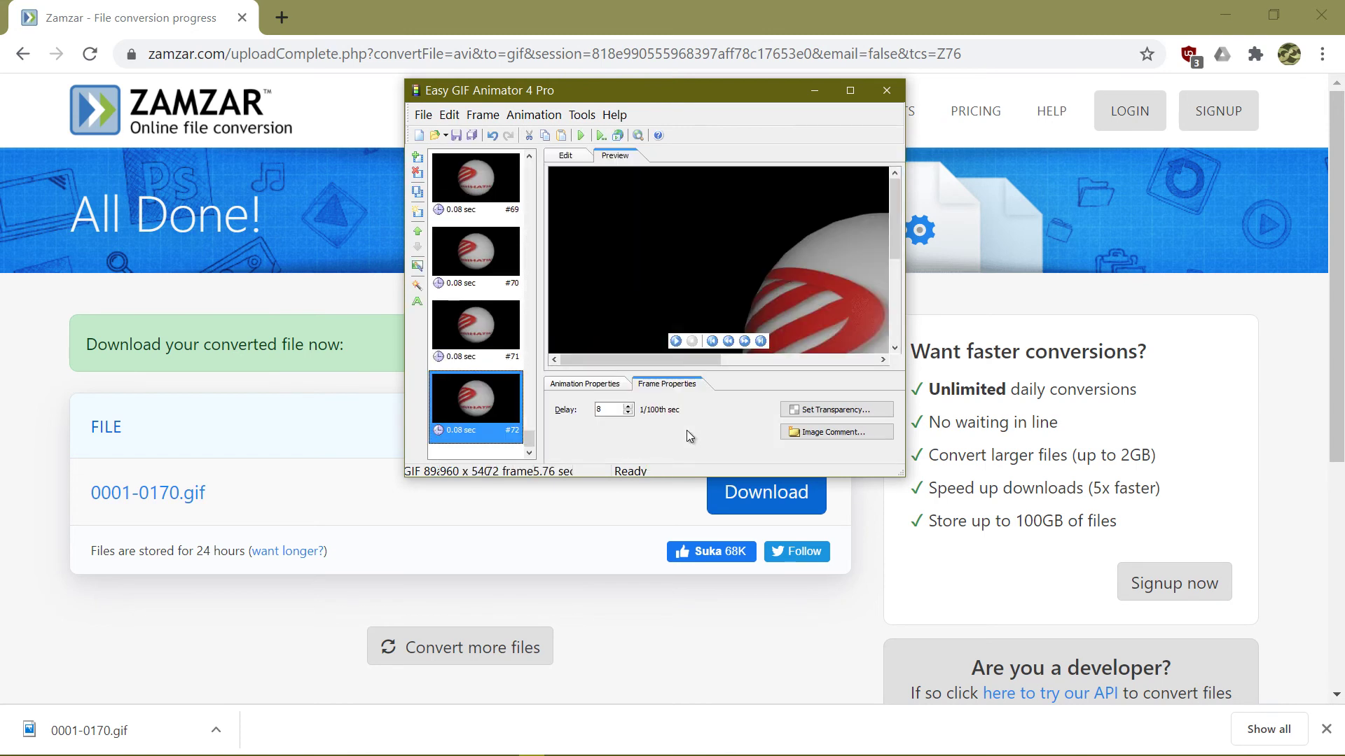
Step: Maximize the animator window, look through the imported frames back to frame #1 and play the animation preview
click(849, 92)
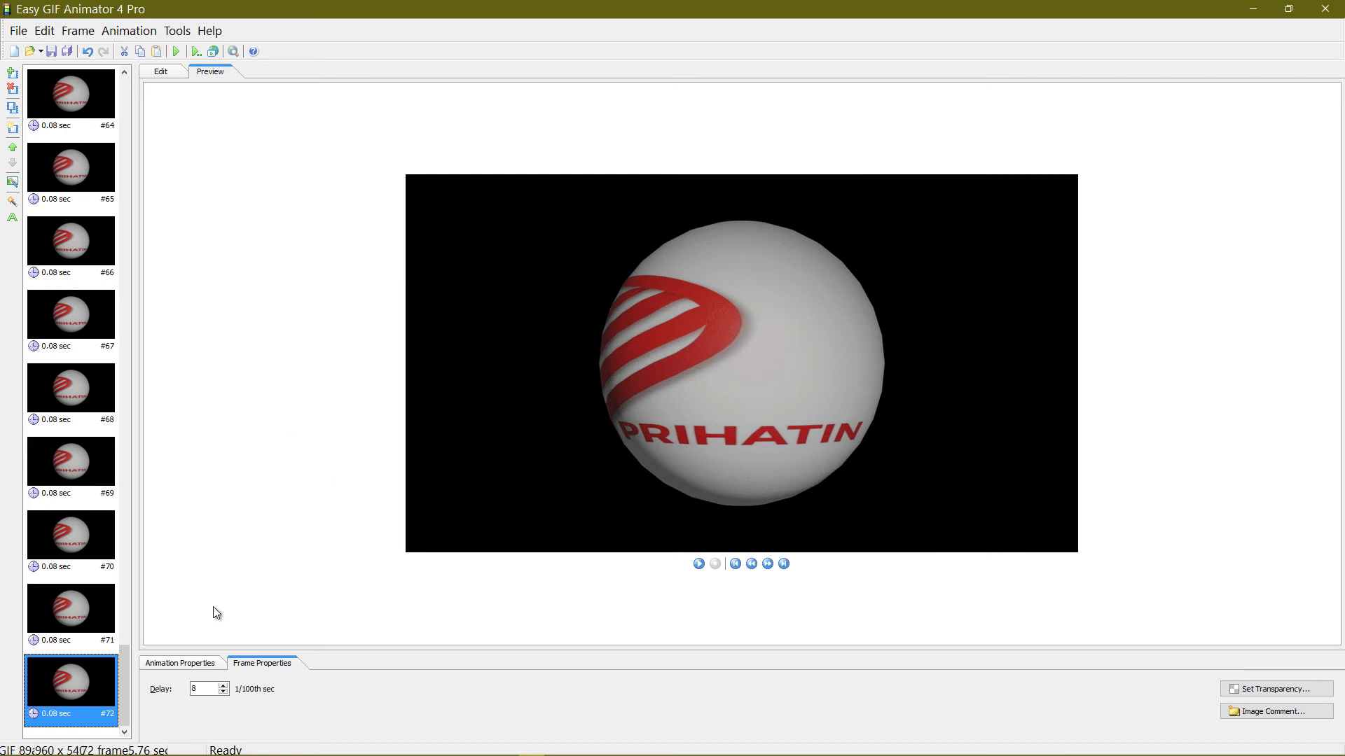
drag(124, 661, 98, 689)
click(99, 690)
drag(118, 648, 158, 69)
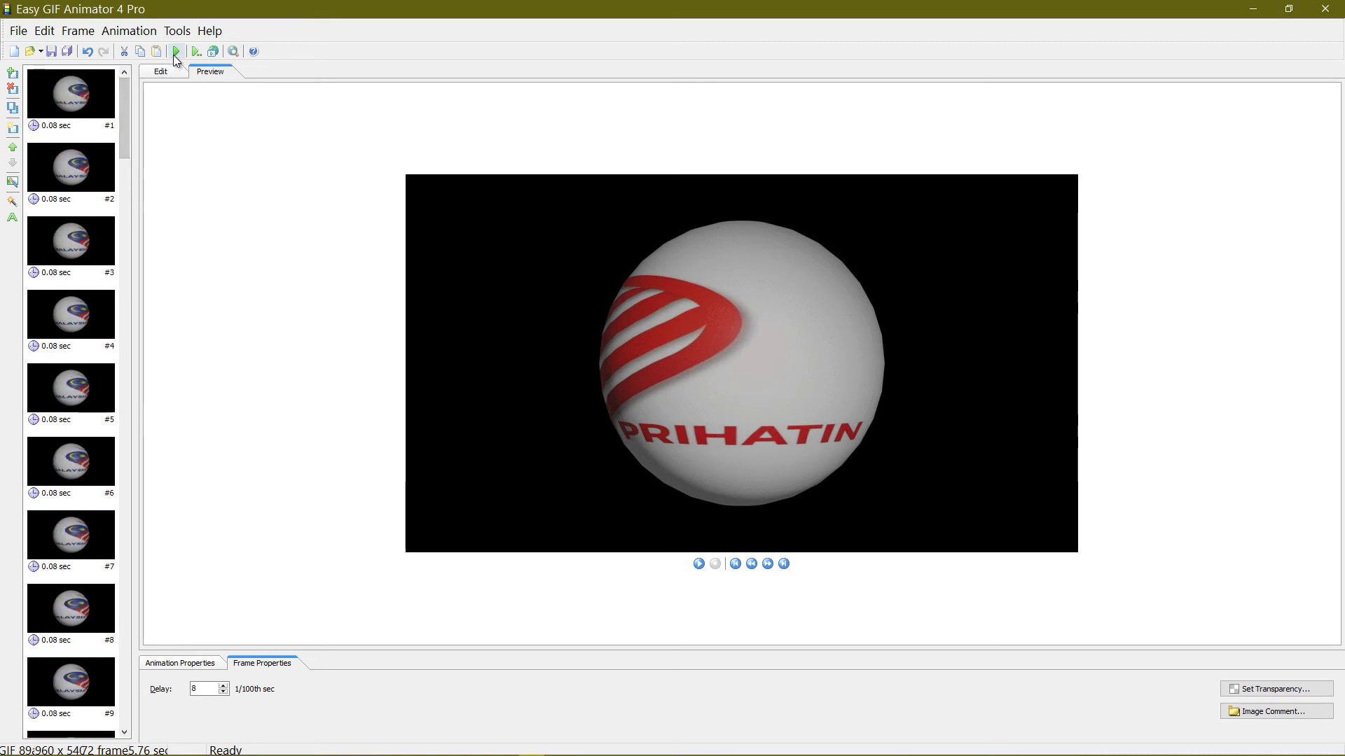
click(175, 51)
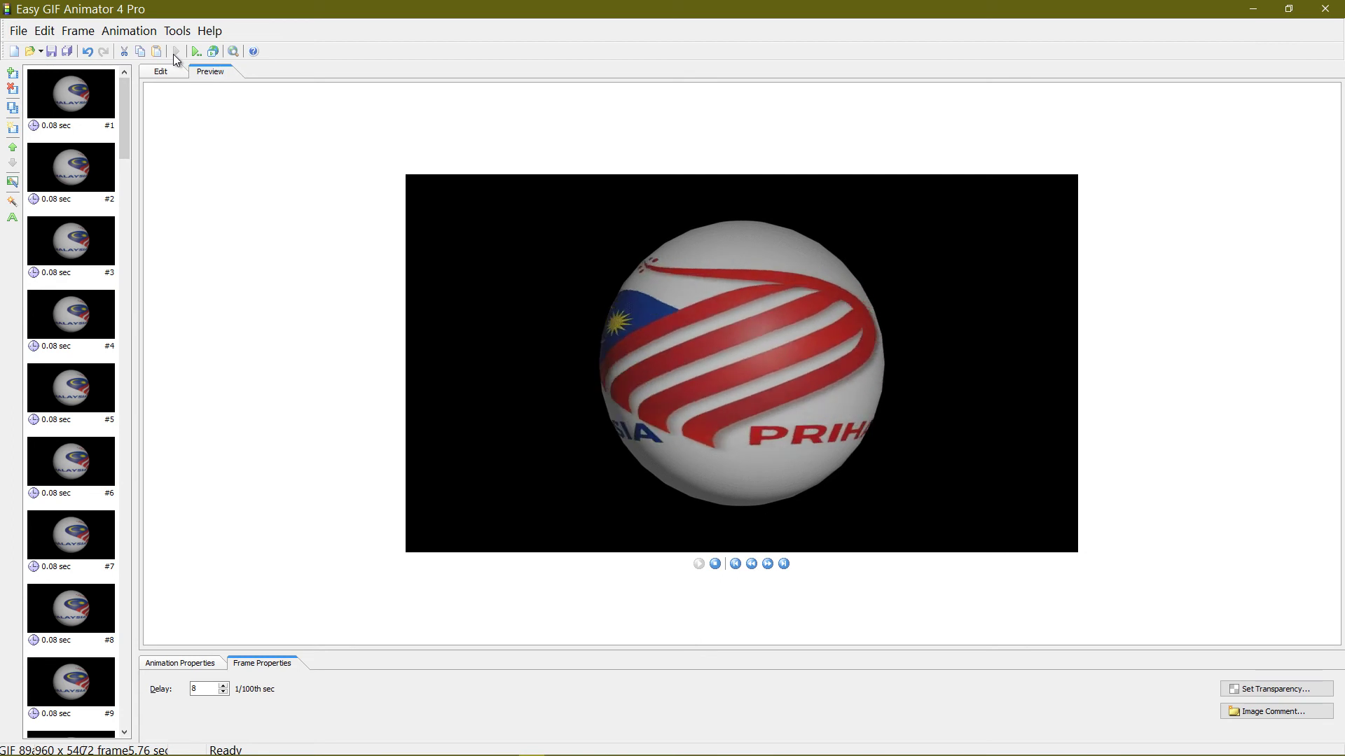
Step: Select all frames from #1 to #72 and replace their black background colour with transparency
click(81, 96)
key(shift+Down)
key(shift+Down)
key(shift+Down)
key(shift+Down)
key(shift+Down)
key(shift+Down)
key(shift+Down)
key(shift+Down)
key(shift+Down)
key(shift+Down)
key(shift+Down)
key(shift+Down)
key(shift+Down)
key(shift+Down)
key(shift+Down)
key(shift+Down)
key(shift+Down)
key(shift+Down)
key(shift+Down)
key(shift+Down)
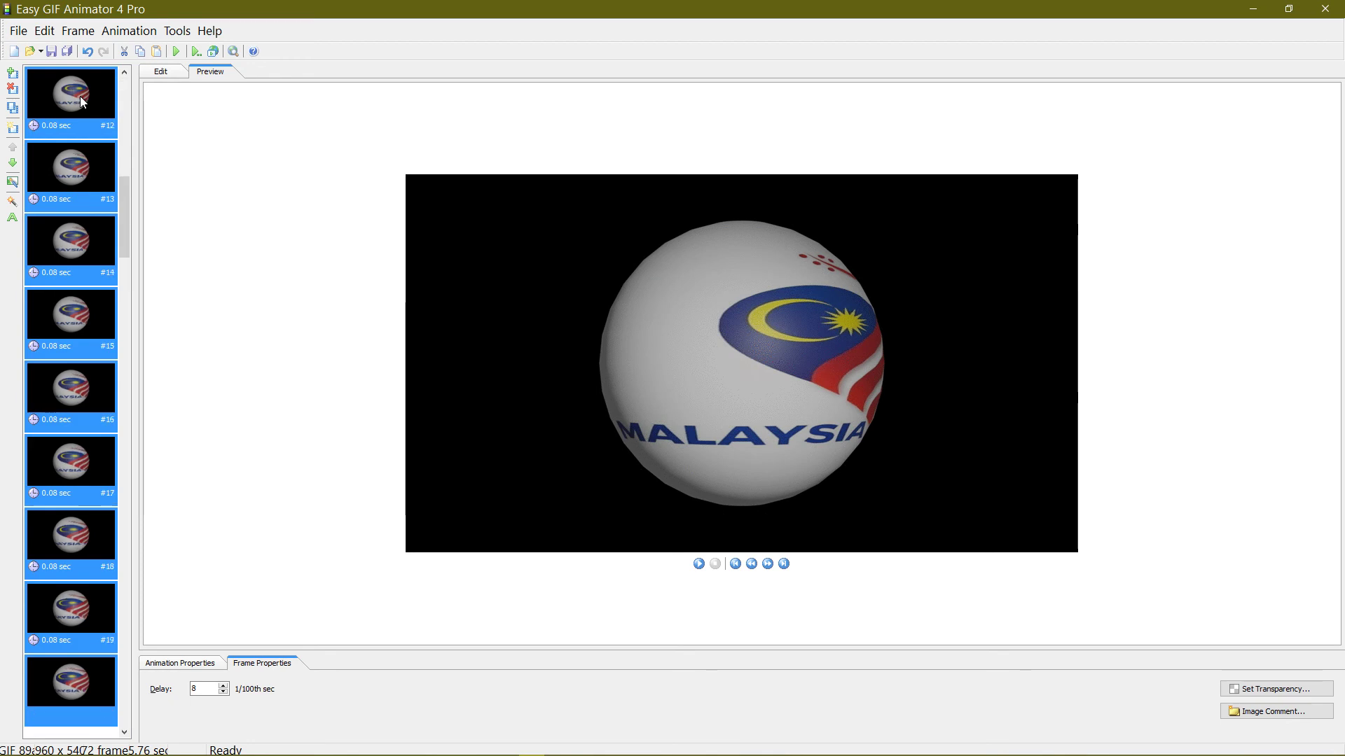
key(shift+Down)
key(shift+Down)
key(shift+Down)
key(shift+Down)
key(shift+Down)
key(shift+Down)
key(shift+Down)
key(shift+Down)
key(shift+Down)
key(shift+Down)
key(shift+Down)
key(shift+Down)
key(shift+Down)
key(shift+Down)
key(shift+Down)
key(shift+Down)
key(shift+Down)
key(shift+Down)
key(shift+Down)
key(shift+Down)
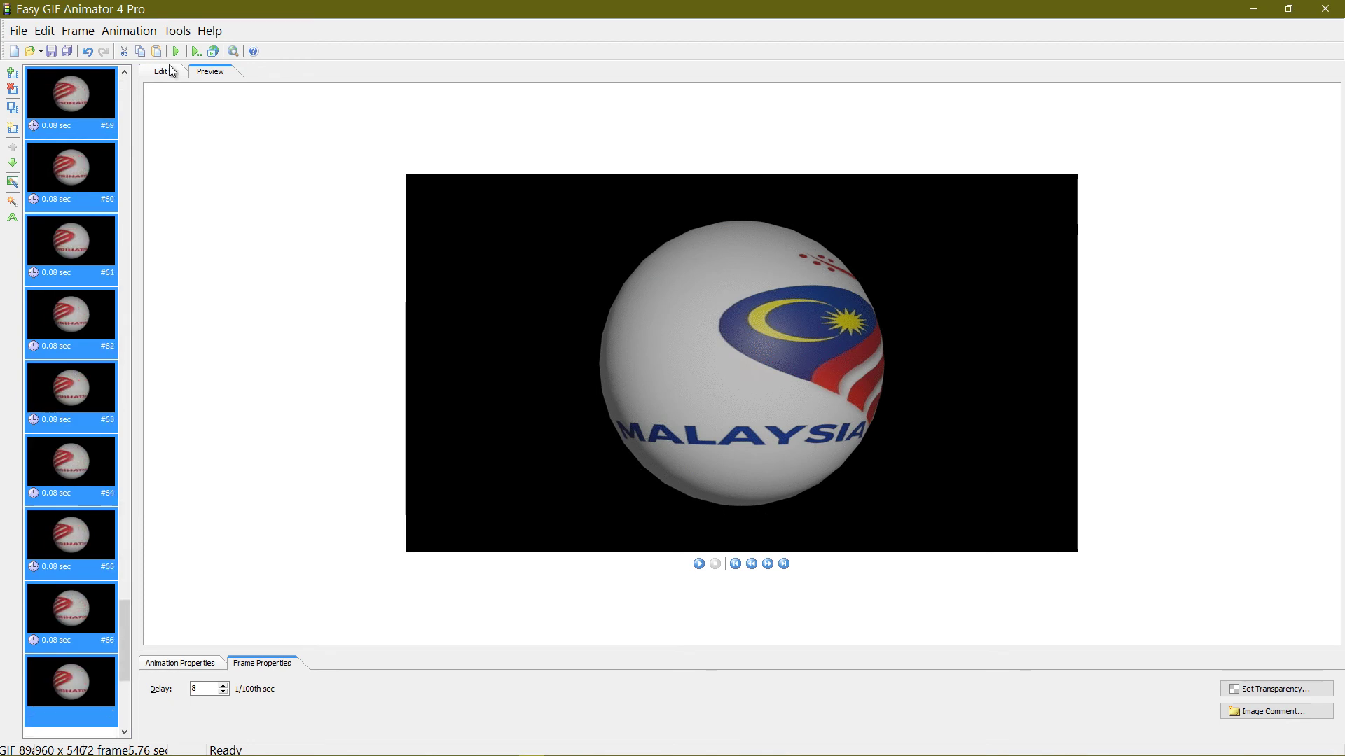
click(161, 72)
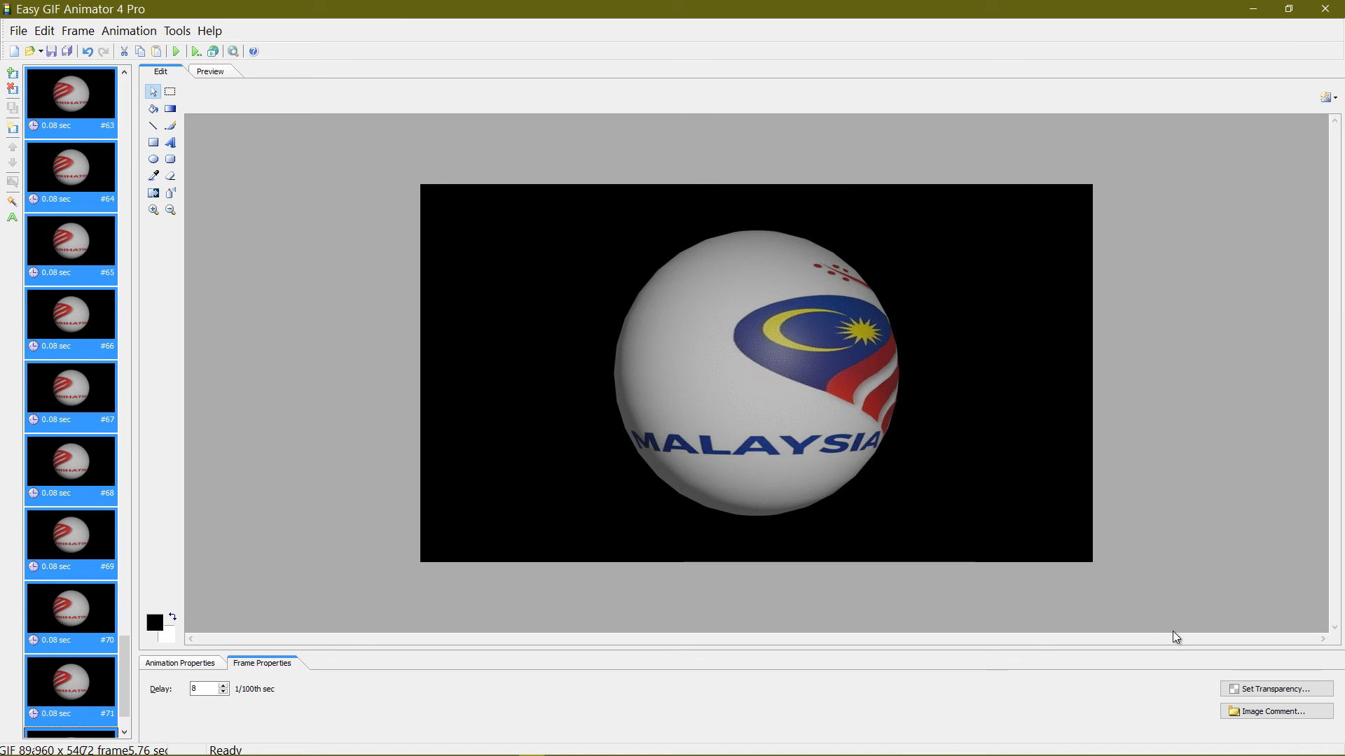
click(1251, 692)
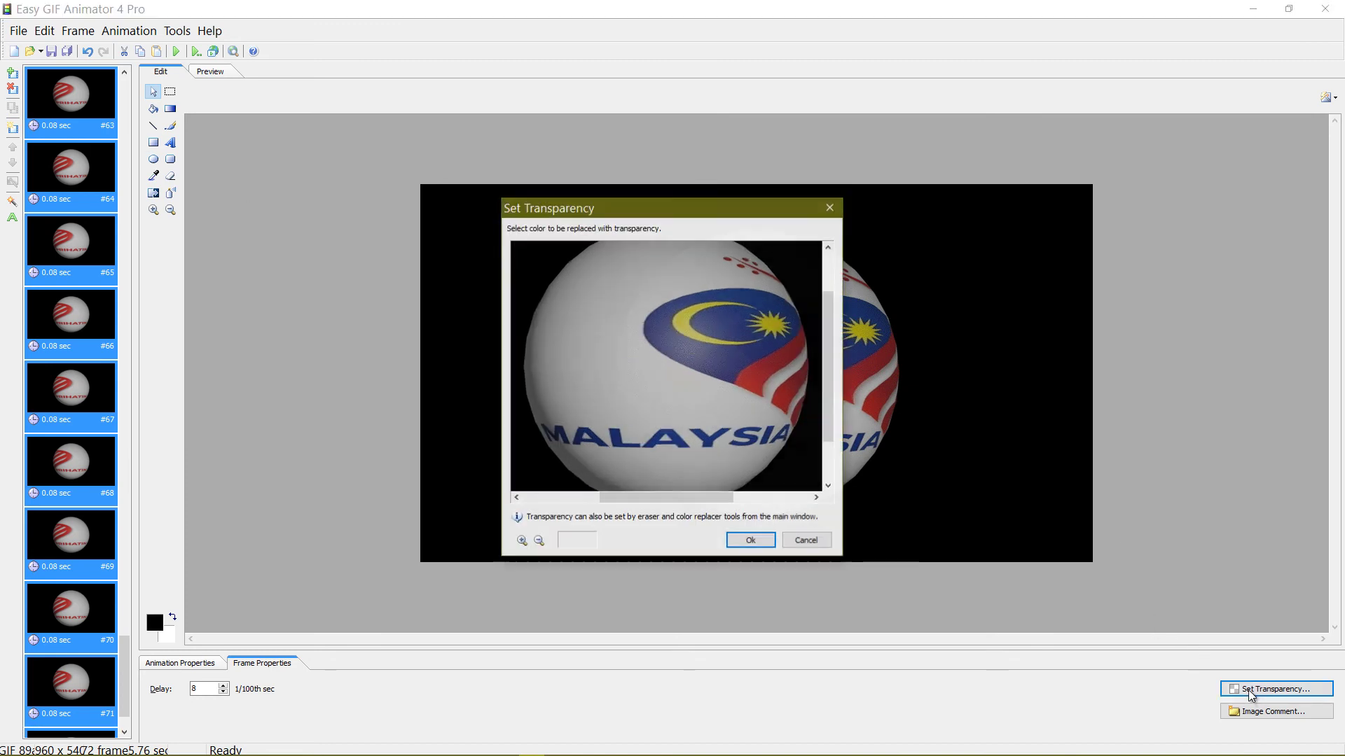
click(783, 259)
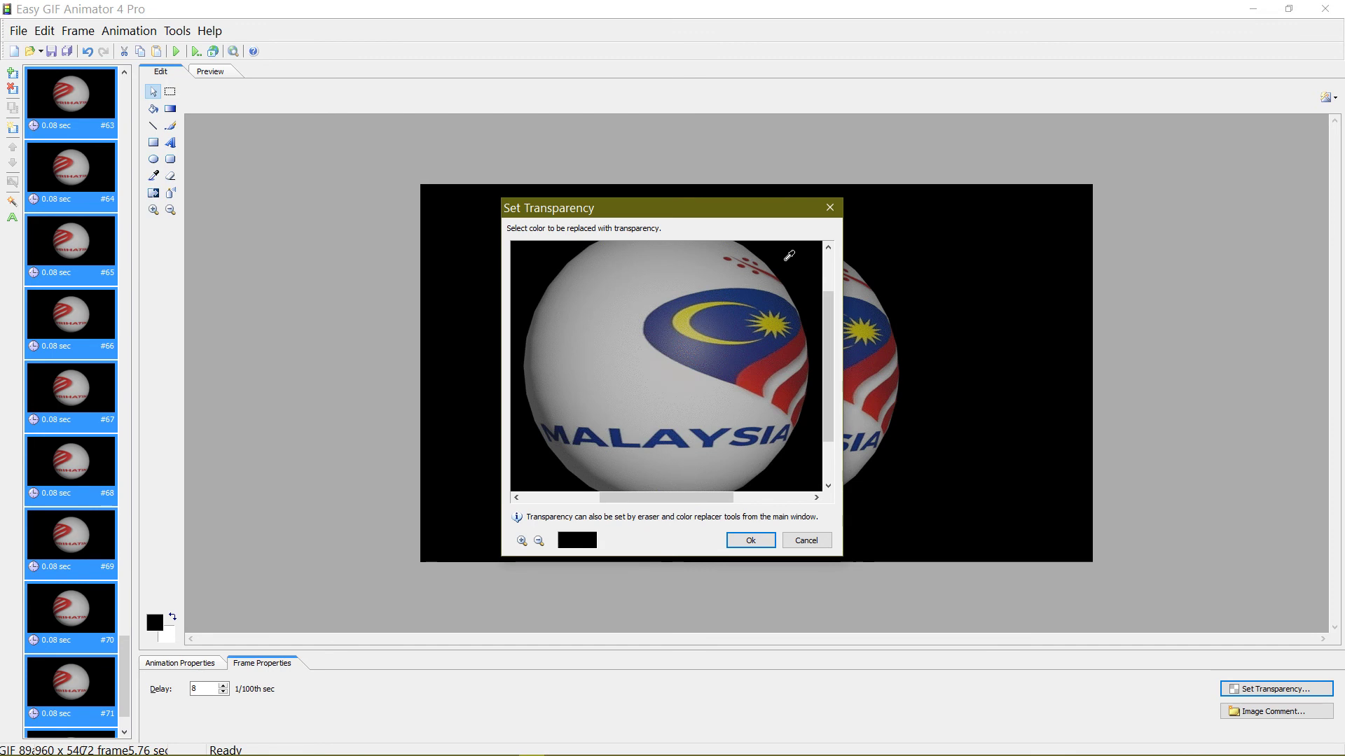
click(743, 547)
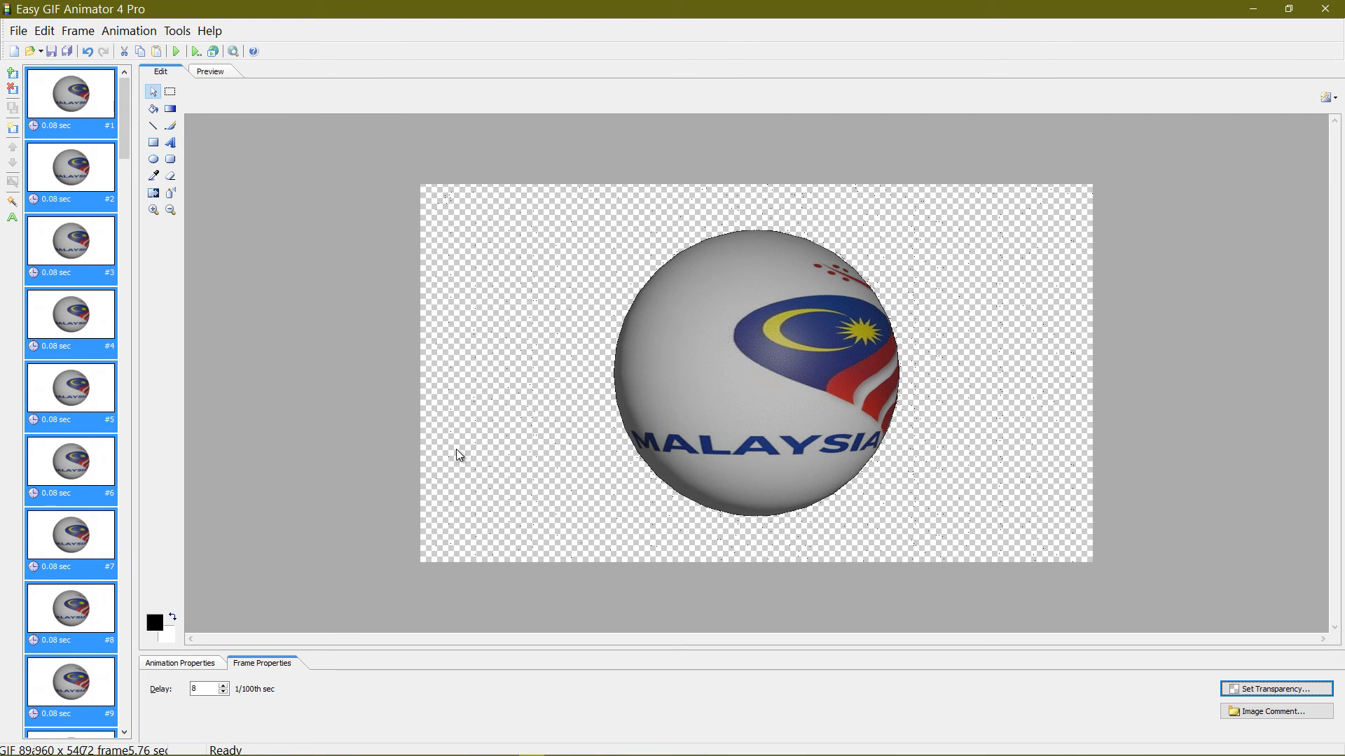
Step: Check the frames through #72 for the transparent background and play the animation preview
drag(124, 129, 129, 705)
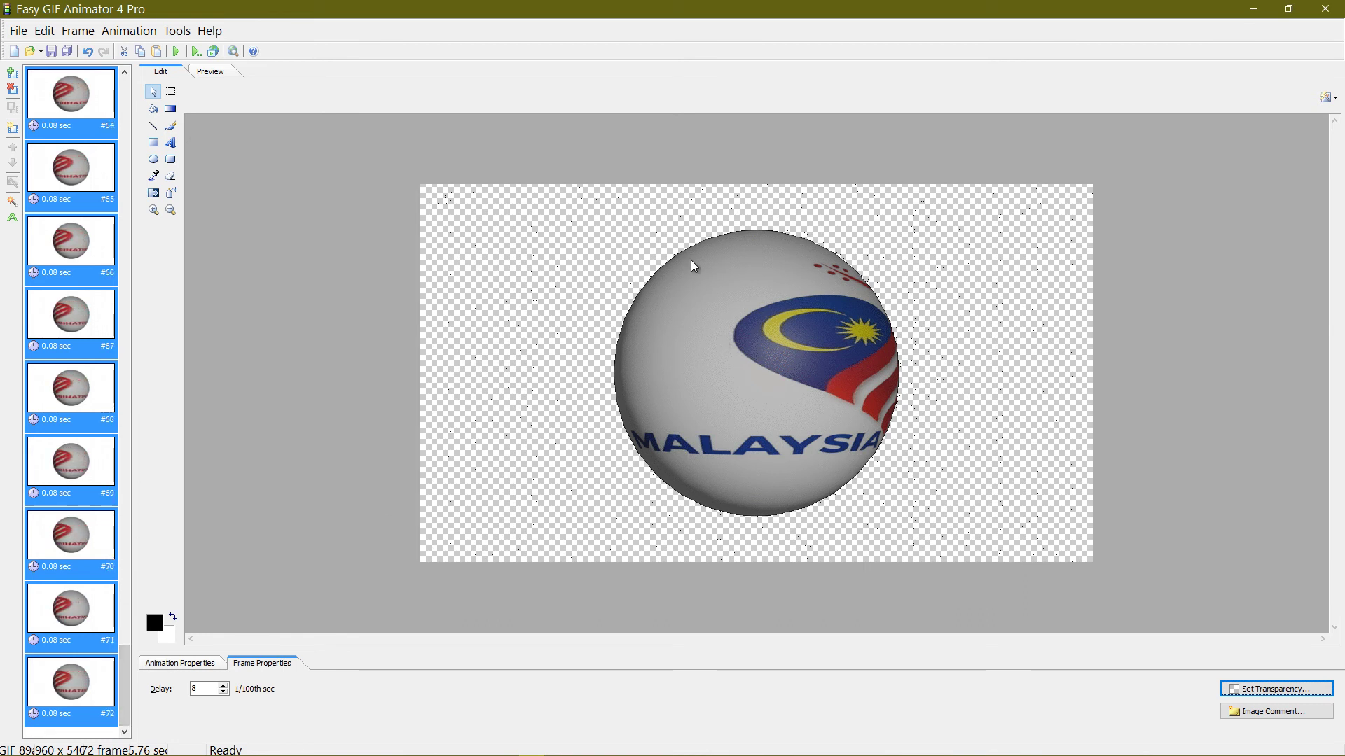
click(207, 73)
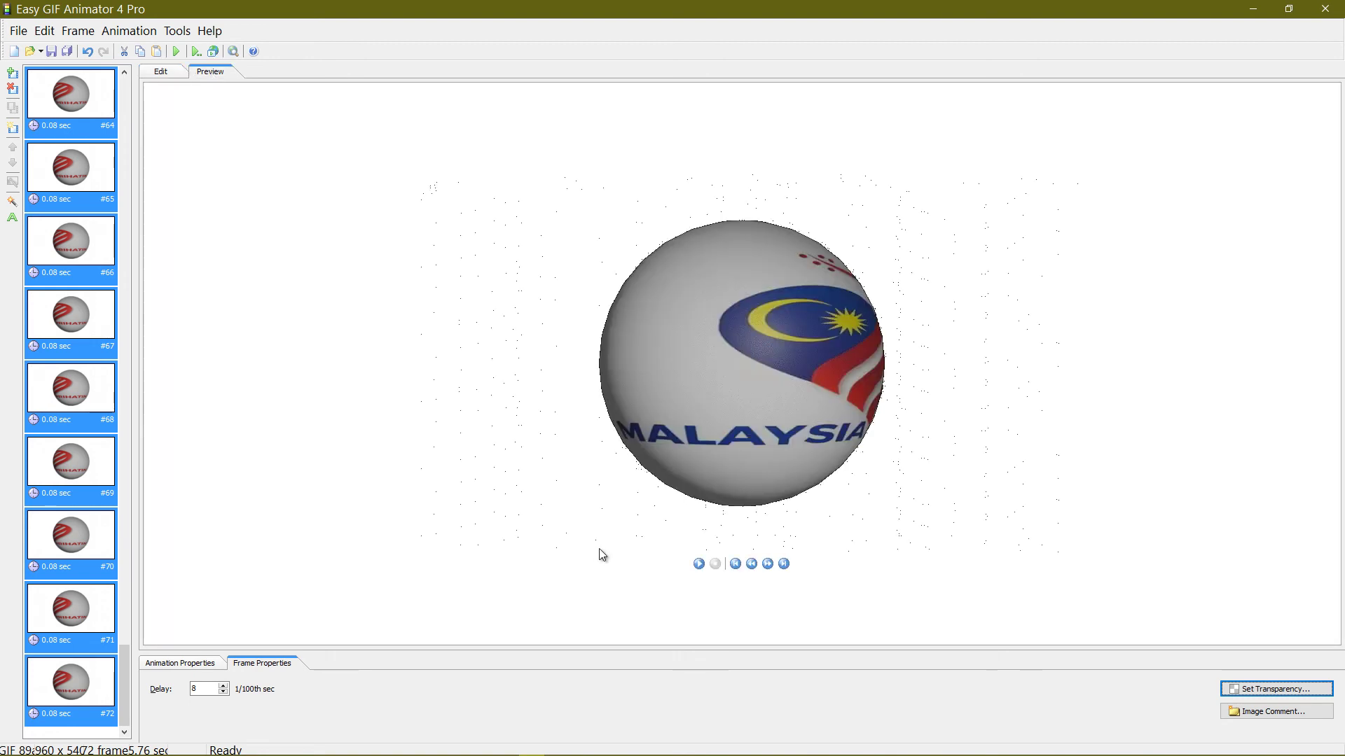
click(698, 564)
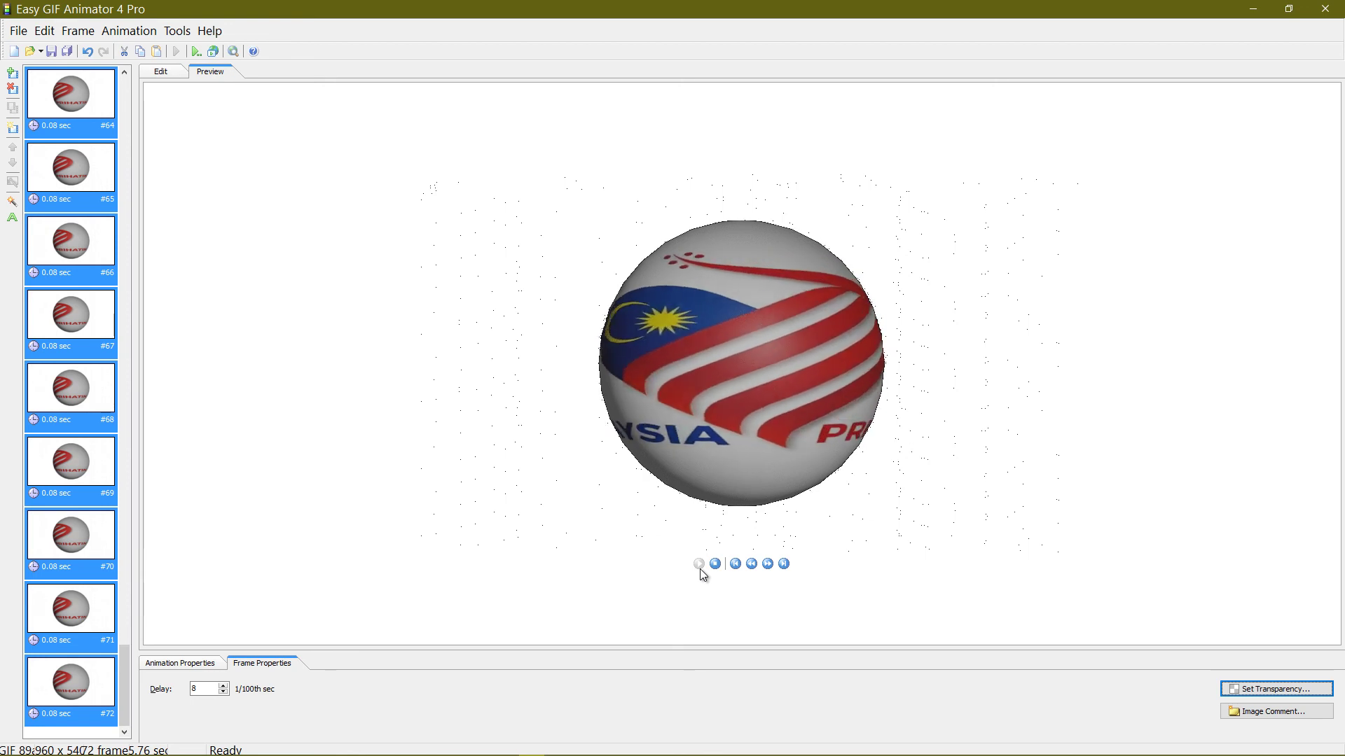
Step: Save the animation as 0001-0110.gif in the blender folder, replacing the existing file
click(53, 52)
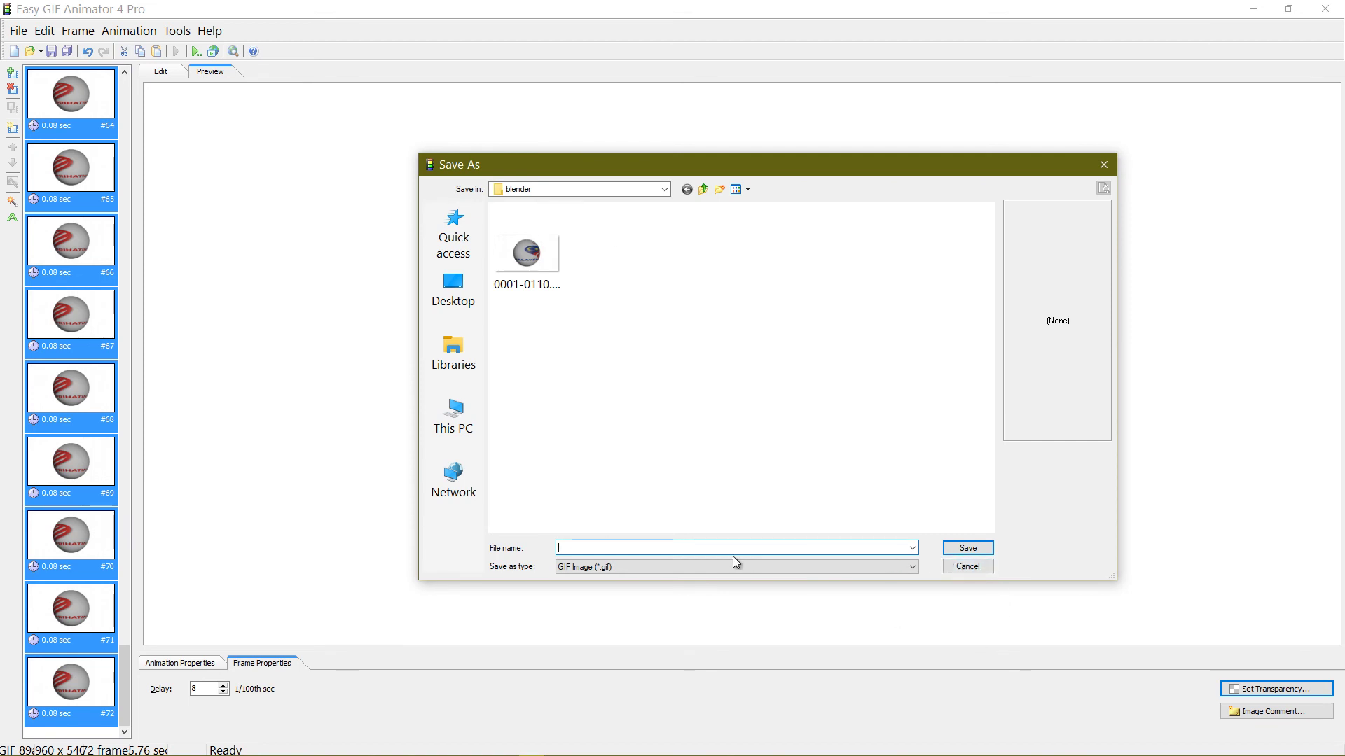
click(523, 237)
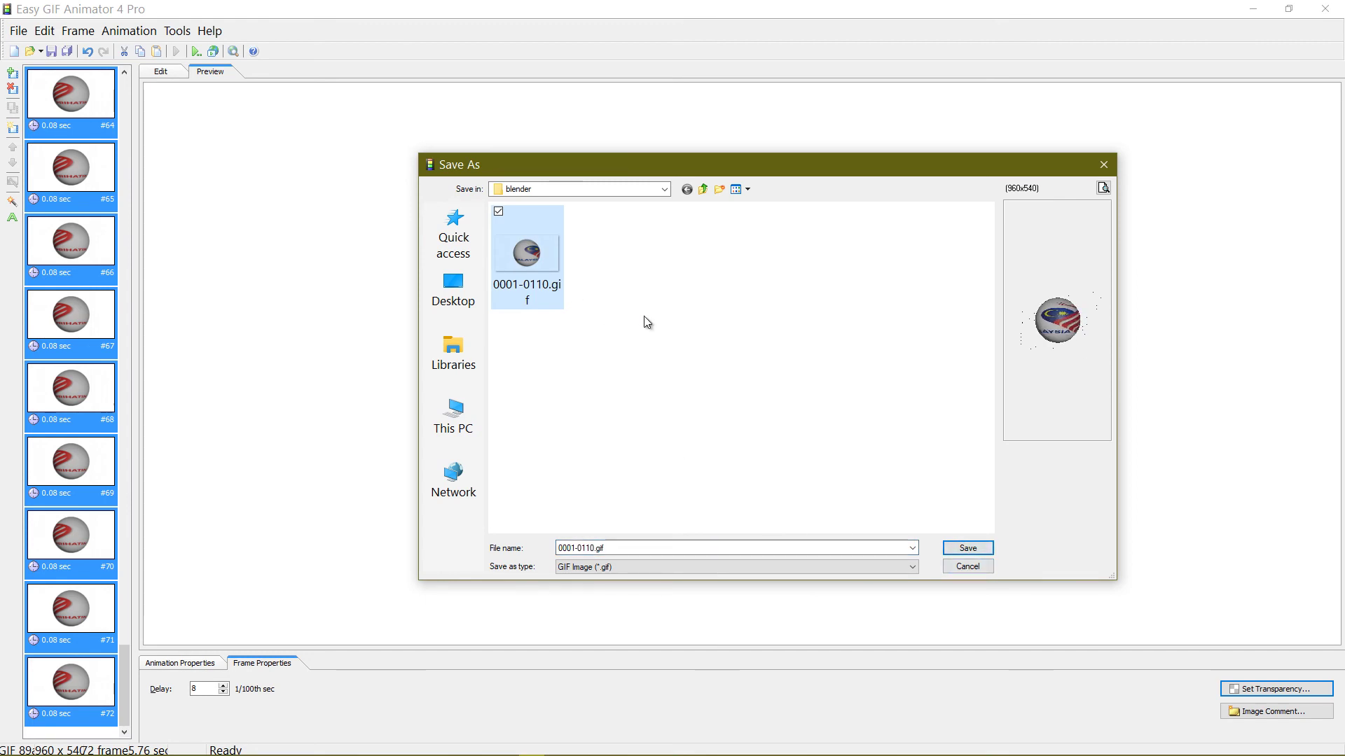
click(973, 547)
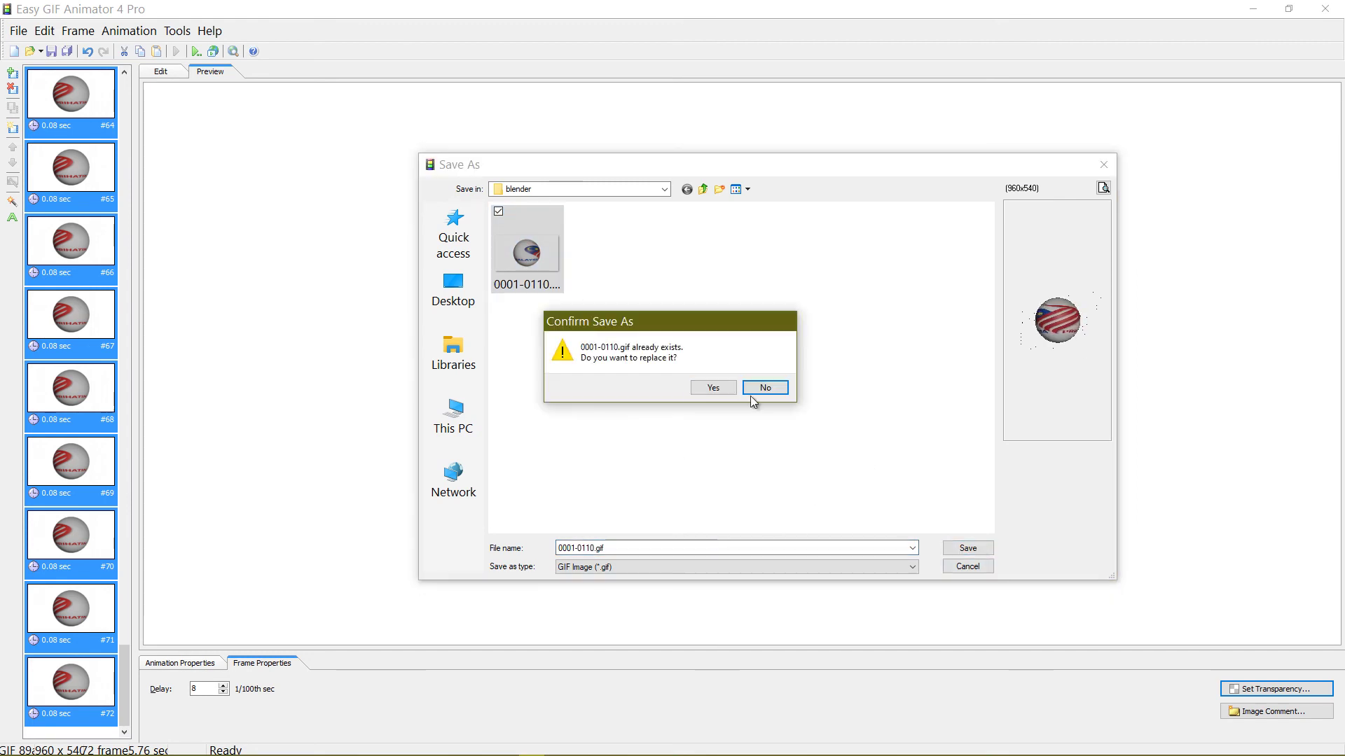
click(692, 391)
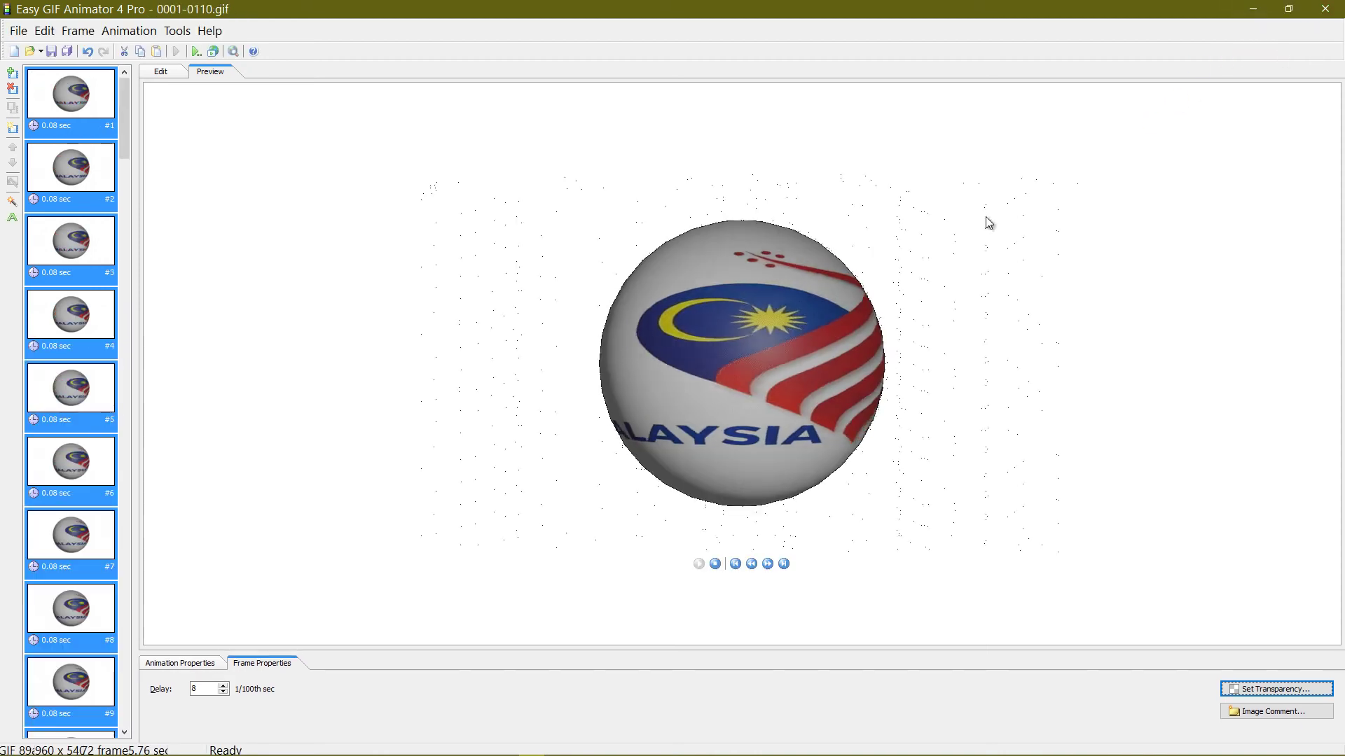
Step: Minimize the animator, switch to PowerPoint and create a blank presentation
click(1254, 9)
mouse_move(589, 753)
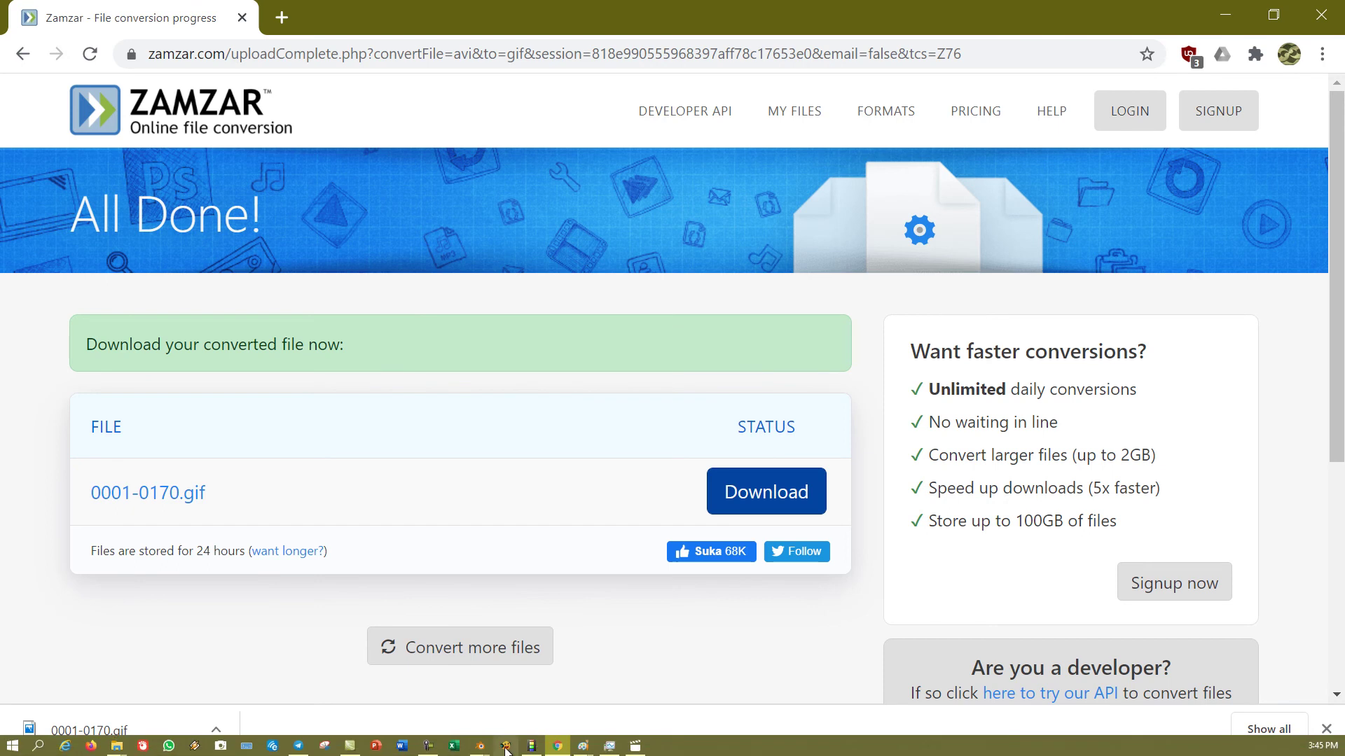
click(376, 746)
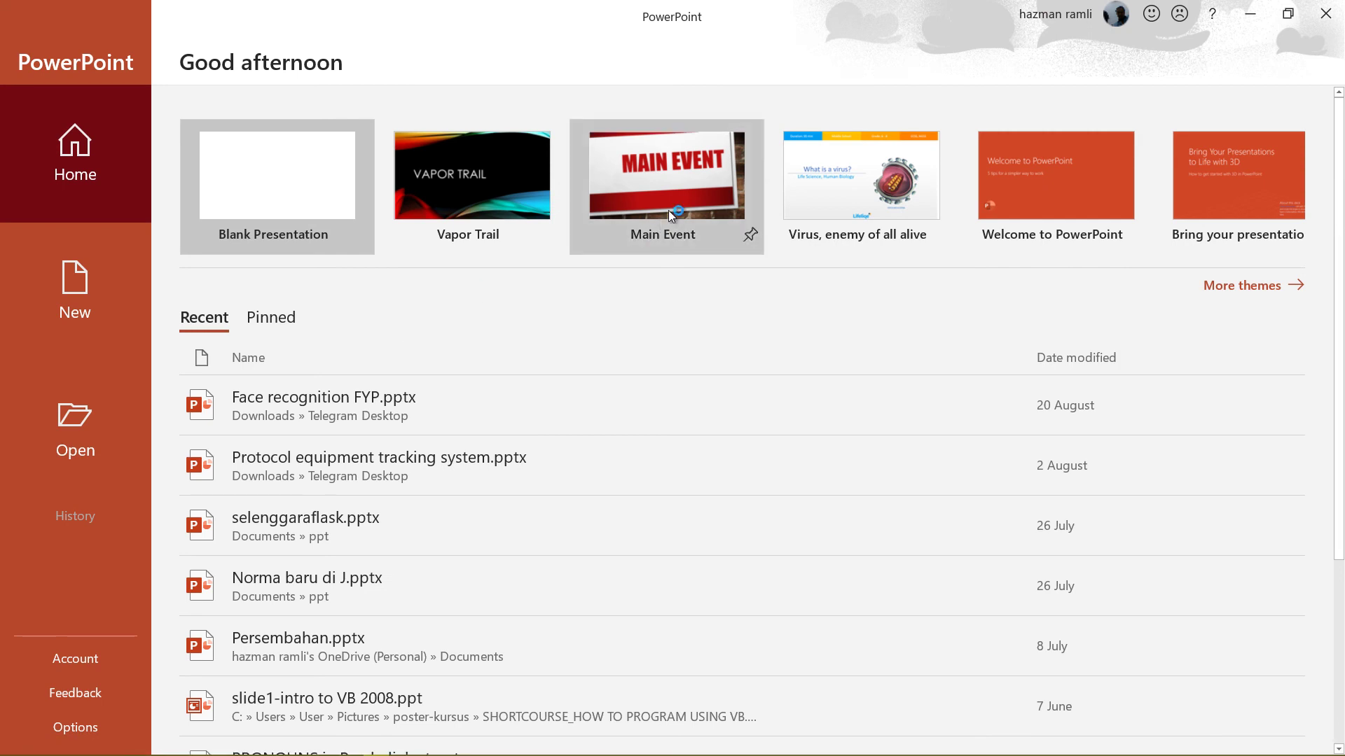
click(256, 205)
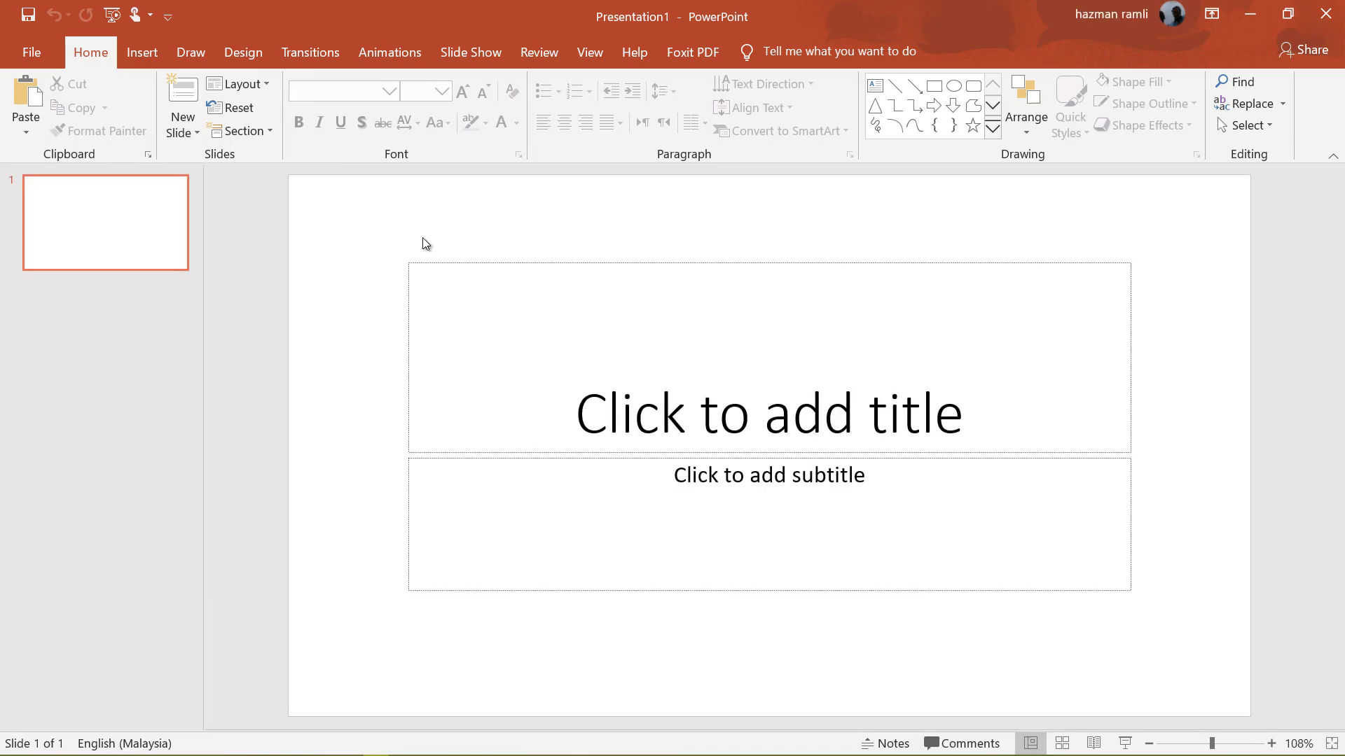
click(140, 57)
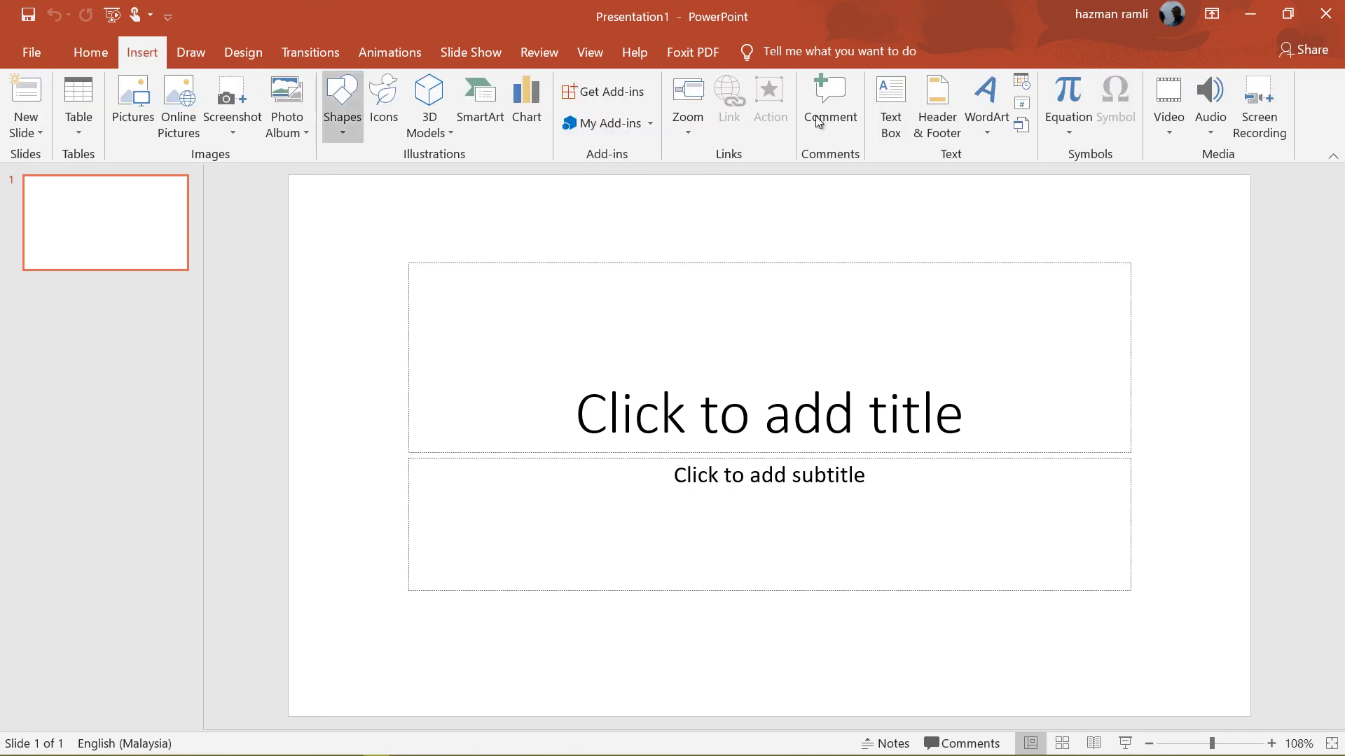